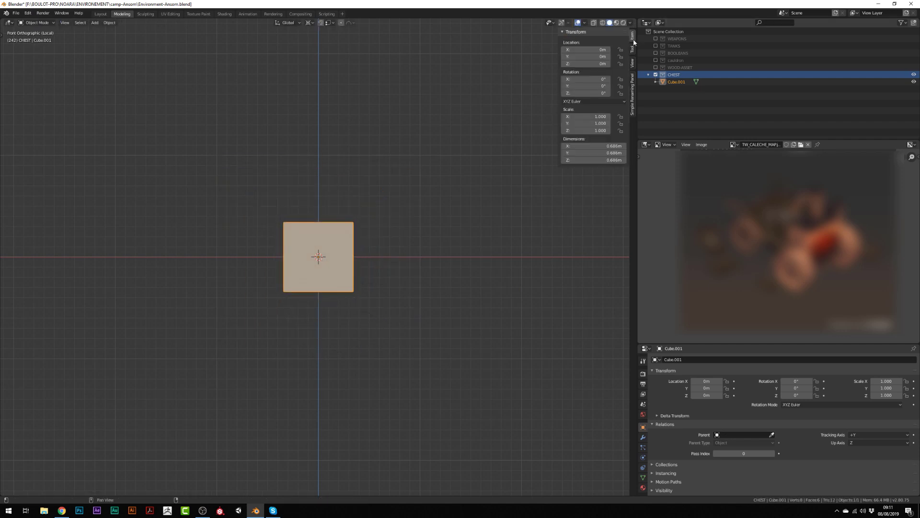
Raise the cube along Z so it sits on the ground line, and scale it up uniformly.
scroll(422, 378, up, 4)
key(g)
key(z)
click(419, 314)
key(s)
click(424, 317)
Stretch the box wider along X and apply its transforms.
key(s)
key(x)
click(472, 322)
key(Tab)
key(Tab)
key(ctrl+a)
click(318, 130)
Add a centred vertical loop cut to the box and delete the vertices of its left half.
key(Tab)
key(ctrl+r)
double_click(319, 115)
key(alt+a)
key(alt+z)
key(c)
drag(209, 108, 208, 266)
key(Escape)
key(x)
click(207, 284)
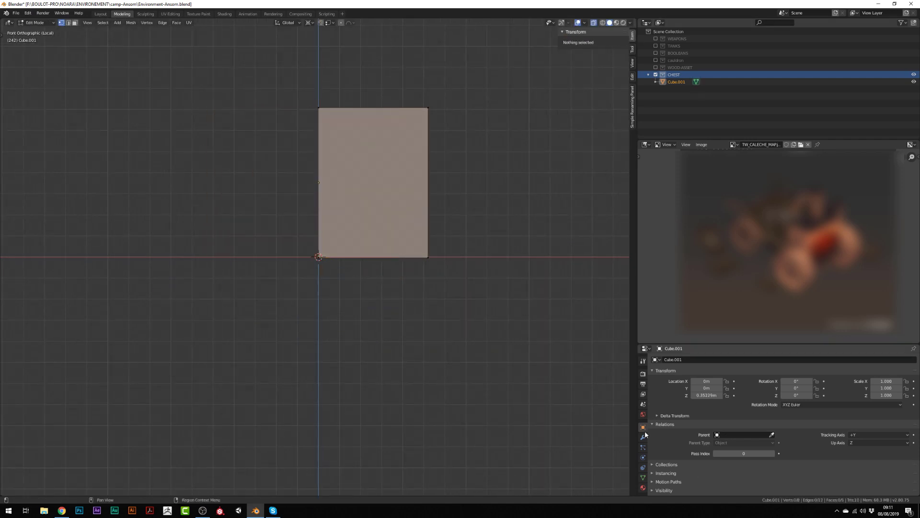
Add a Mirror modifier on the X axis to the half box.
click(644, 438)
click(784, 360)
click(741, 434)
middle_drag(365, 300, 281, 216)
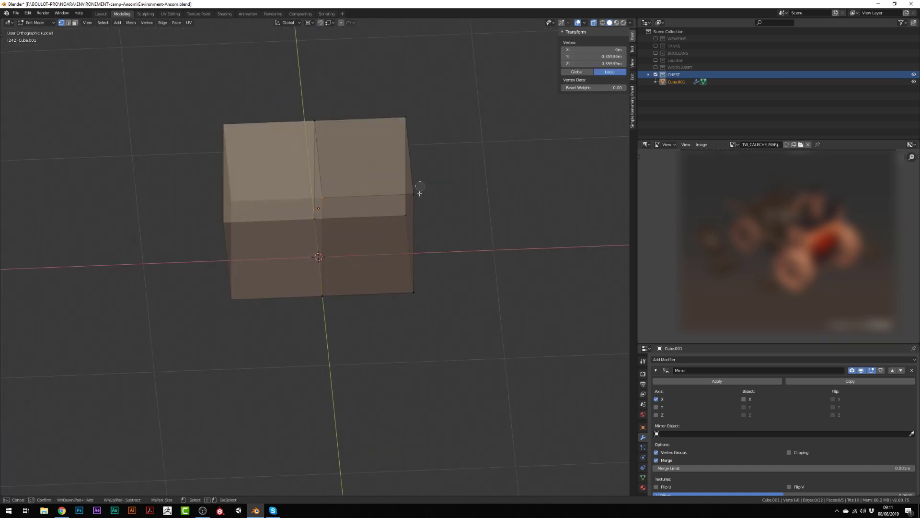
Scale the box's upper vertices outward in the horizontal plane so the walls taper toward the base.
drag(416, 200, 314, 120)
key(Escape)
scroll(426, 266, down, 4)
middle_drag(427, 266, 315, 248)
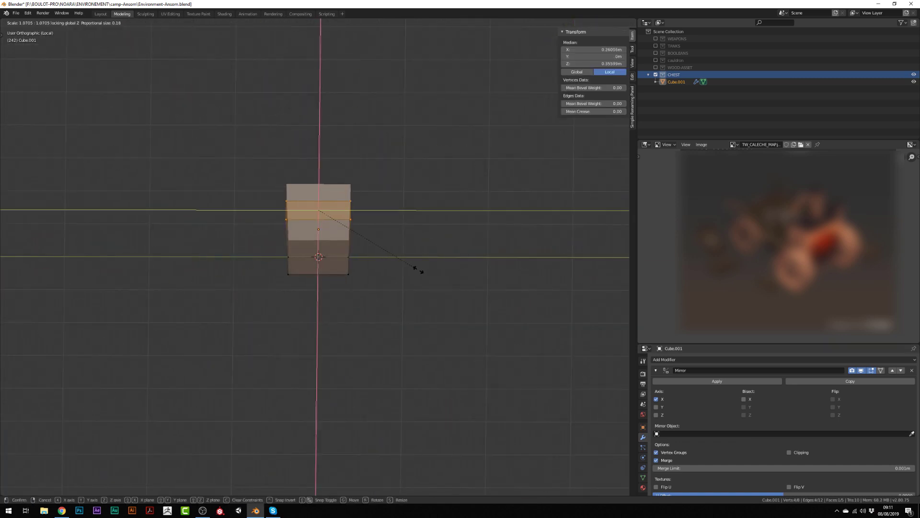
click(421, 271)
Enable Clipping on the Mirror modifier and move the upper centre vertices along X onto the mirror plane.
key(KP_1)
scroll(387, 274, up, 4)
click(790, 452)
key(alt+a)
key(b)
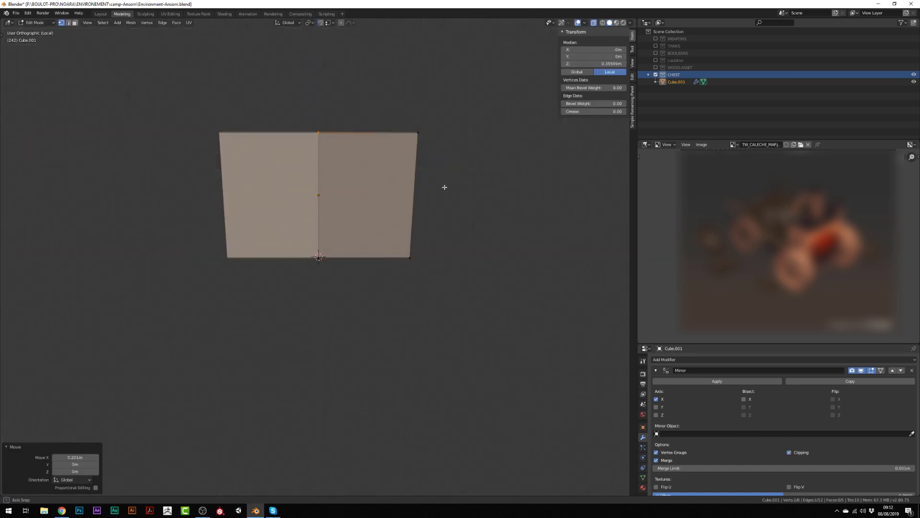
drag(263, 97, 343, 168)
key(g)
key(x)
click(422, 188)
Narrow the box's base by scaling its bottom vertices along Y in the side view.
middle_drag(437, 203, 325, 261)
key(KP_3)
drag(203, 222, 508, 342)
key(s)
key(y)
click(526, 343)
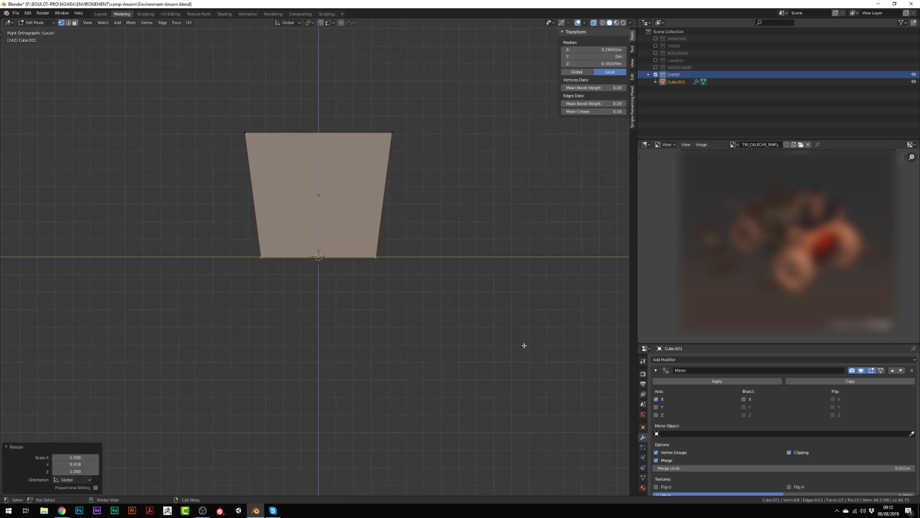
Delete the box's top face and its leftover centre edge to open the chest.
key(KP_1)
scroll(407, 220, up, 1)
shift+middle_drag(407, 220, 413, 265)
key(a)
key(Tab)
key(Tab)
drag(288, 113, 464, 186)
click(390, 216)
key(x)
middle_drag(463, 185, 285, 229)
click(367, 221)
key(x)
click(363, 222)
key(Tab)
key(alt+z)
key(Tab)
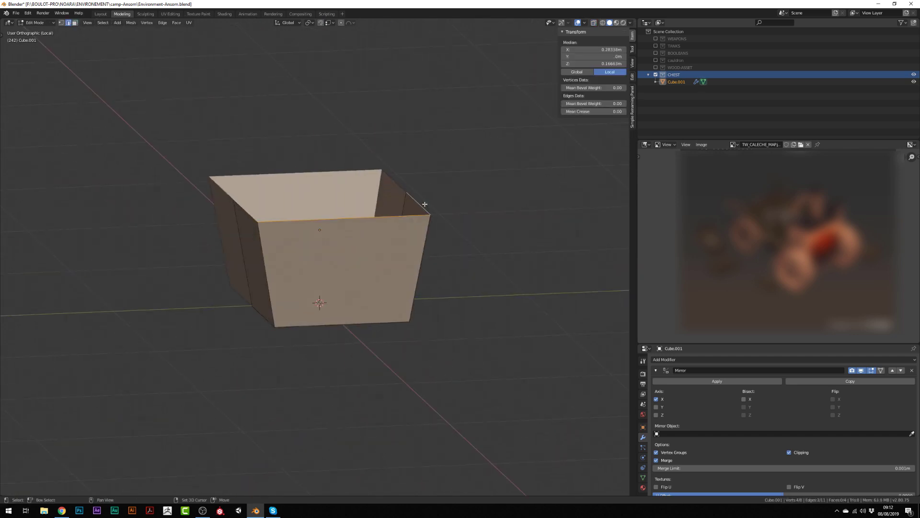
Duplicate the chest's top rim slightly upward along Z and extrude the copy vertically into a thin band.
key(shift+d)
key(z)
click(412, 277)
middle_drag(413, 278, 463, 261)
key(e)
key(z)
click(458, 244)
Snap the 3D cursor to the band's upper edge at the chest's end and add a circle there rotated 90° upright.
key(KP_3)
click(371, 172)
key(shift+s)
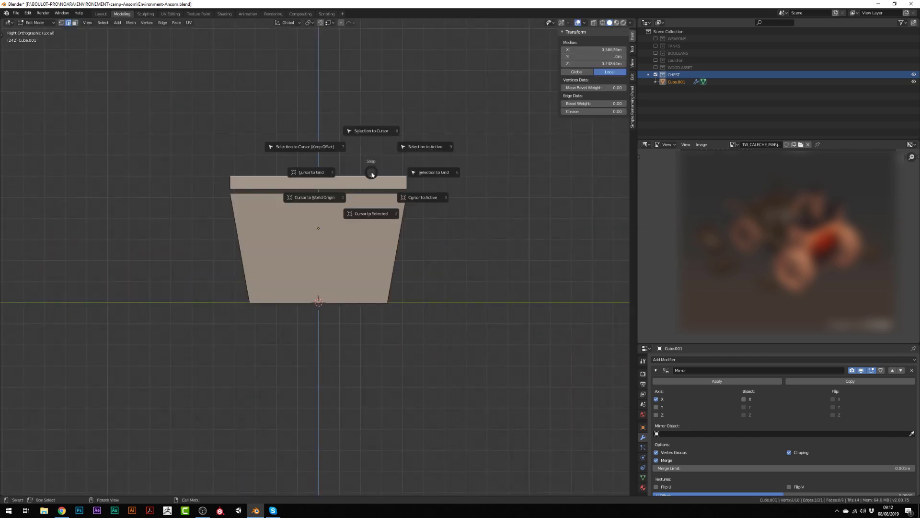
click(371, 214)
key(shift+a)
click(371, 214)
text(90)
key(Return)
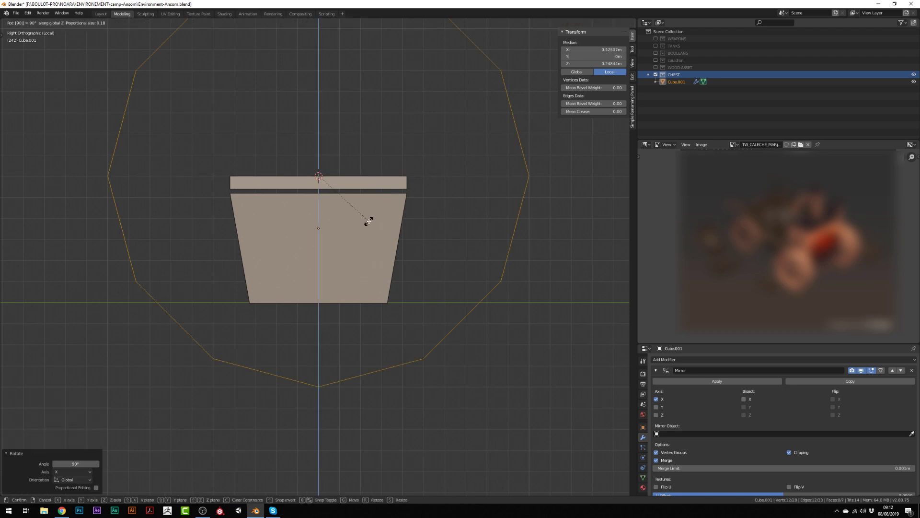
Scale the circle down and move it up along Z above the band.
scroll(370, 221, down, 2)
key(s)
click(354, 269)
key(g)
key(z)
click(352, 226)
Flatten the circle to 0 along X and move it along X to the chest's end.
key(KP_1)
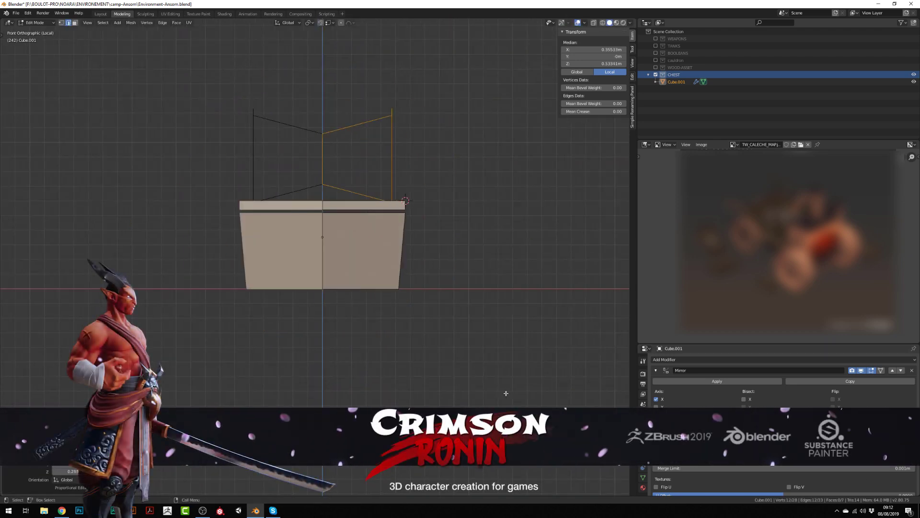
key(s)
key(x)
key(0)
key(Return)
key(KP_3)
scroll(394, 308, up, 3)
scroll(395, 305, down, 1)
key(KP_1)
key(g)
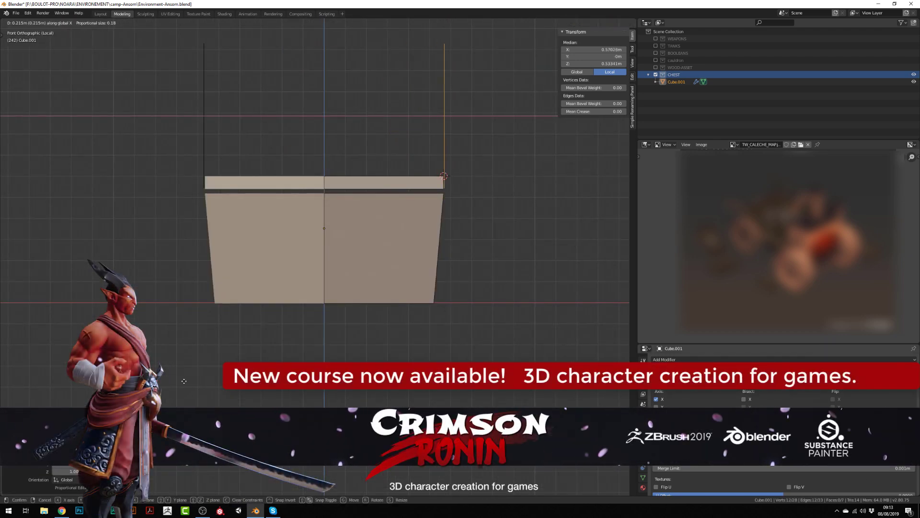
key(KP_3)
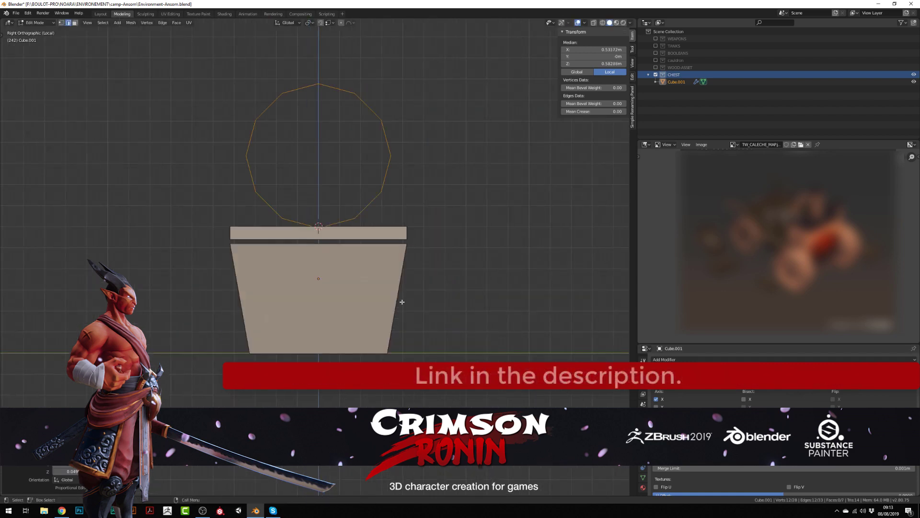
Delete the lower vertices of the circle to leave an upper half-circle arc.
drag(362, 215, 383, 191)
right_click(383, 185)
key(x)
click(383, 168)
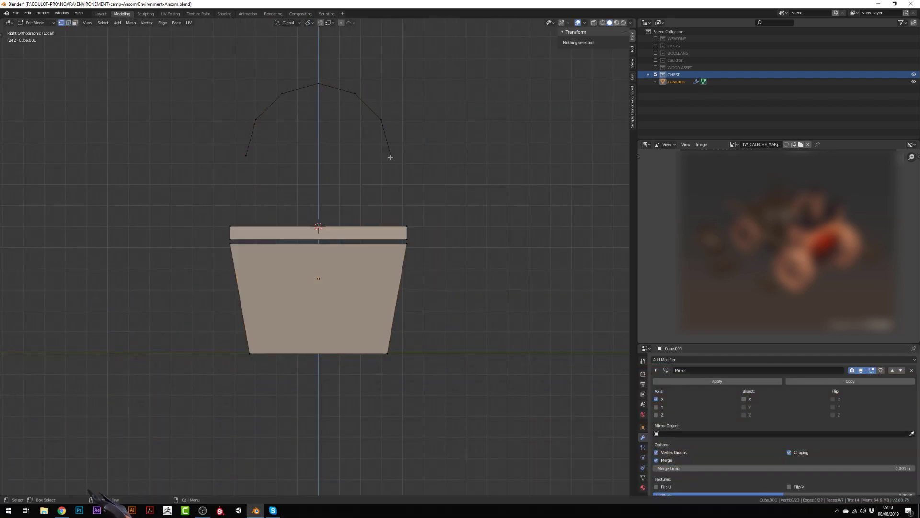
Scale the arc along Y to match the rim's width and connect its ends to the rim corners.
key(l)
key(s)
key(y)
click(395, 228)
key(s)
click(446, 213)
middle_drag(446, 213, 275, 214)
key(a)
middle_drag(448, 164, 277, 236)
click(276, 236)
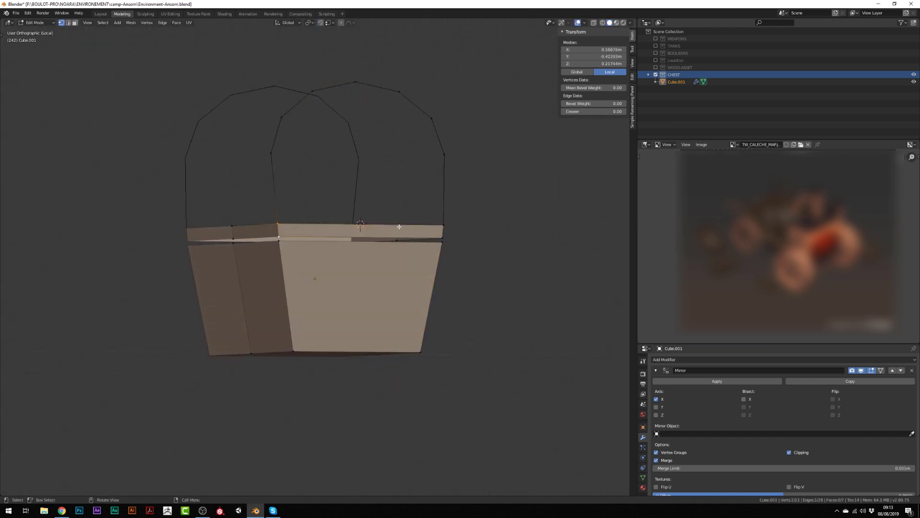
Merge the band's corner vertices and delete its upper middle vertices to remove the band's faces.
key(m)
click(399, 227)
shift+click(233, 225)
key(x)
click(234, 226)
middle_drag(264, 233, 247, 235)
Select the closed arch outline at the chest's end and fill it with a face.
click(249, 237)
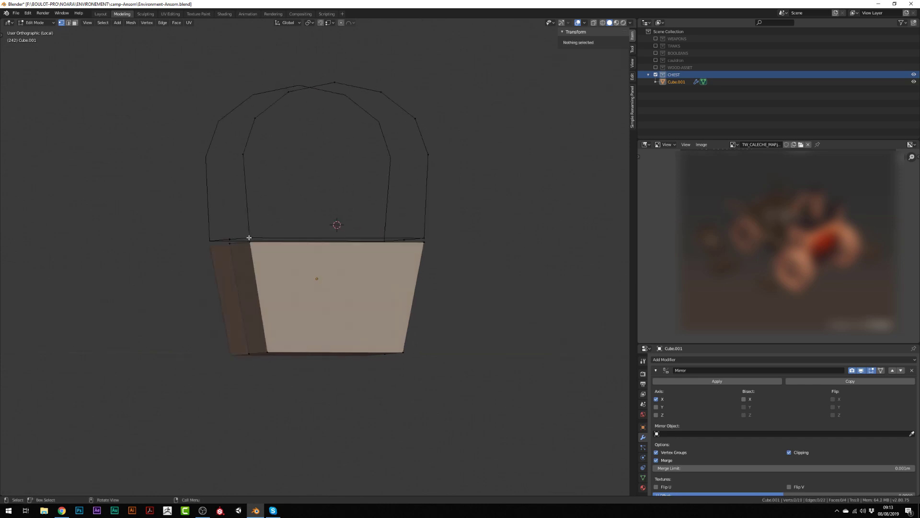
ctrl+click(243, 152)
key(f)
Inset the arched end face and delete the inner face to leave a thin frame.
middle_drag(339, 185, 331, 192)
key(i)
click(437, 228)
key(x)
click(331, 227)
Delete the two middle vertices of the lid's lower outline that link the two end frames.
scroll(328, 233, up, 2)
middle_drag(206, 236, 272, 243)
click(250, 244)
key(x)
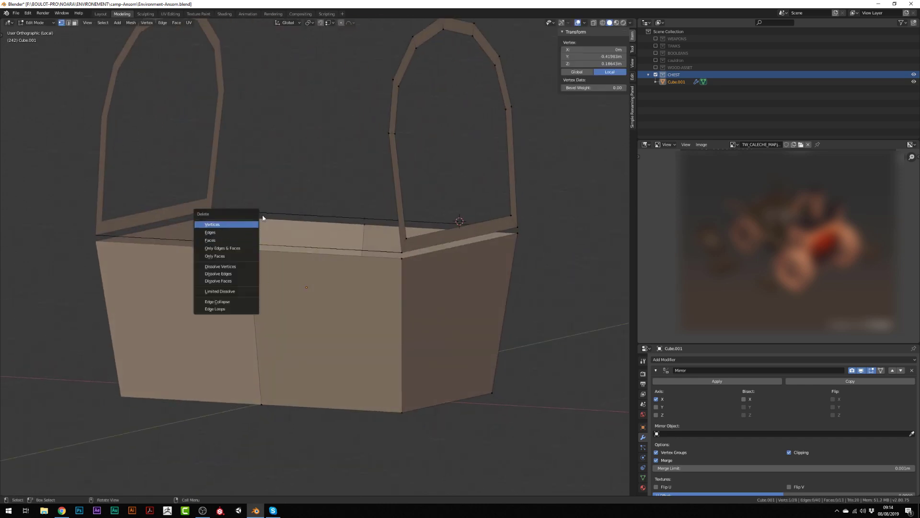
middle_drag(384, 137, 388, 142)
click(253, 248)
shift+click(357, 211)
key(x)
click(355, 190)
Extrude the arch frame's outer edge loop along X to the mirror plane to form the lid surface.
alt+click(400, 149)
scroll(427, 191, down, 2)
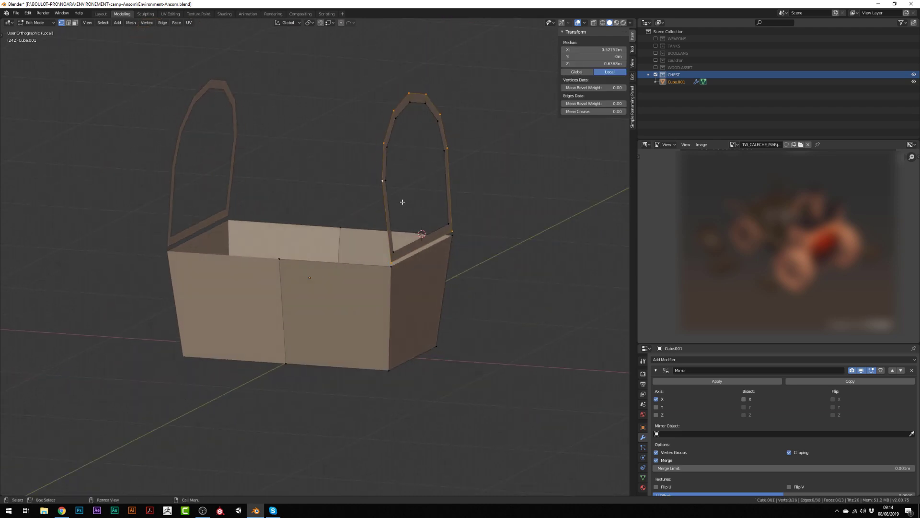
key(e)
key(x)
click(301, 221)
key(KP_1)
key(Tab)
Lower the lid's upper vertices along Z to flatten the arch.
middle_drag(368, 231, 357, 261)
scroll(358, 261, down, 4)
key(KP_3)
key(Tab)
drag(206, 86, 467, 187)
key(alt+z)
key(g)
key(z)
click(468, 222)
key(Tab)
scroll(460, 211, down, 5)
middle_drag(422, 210, 377, 181)
scroll(428, 161, up, 3)
key(Tab)
key(KP_1)
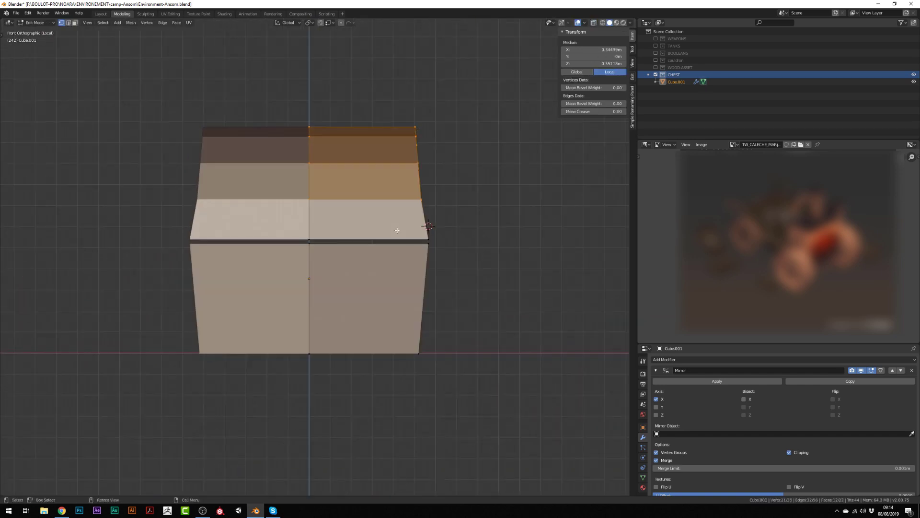
Shift the lid's upper end vertices along X to adjust the taper of the arch.
key(g)
key(x)
click(408, 229)
Add loop cuts across the bottom strip of the lid's end frame to match the arch's vertices.
scroll(408, 229, up, 2)
middle_drag(408, 229, 273, 218)
middle_drag(353, 232, 340, 232)
key(ctrl+r)
scroll(313, 230, up, 1)
double_click(312, 230)
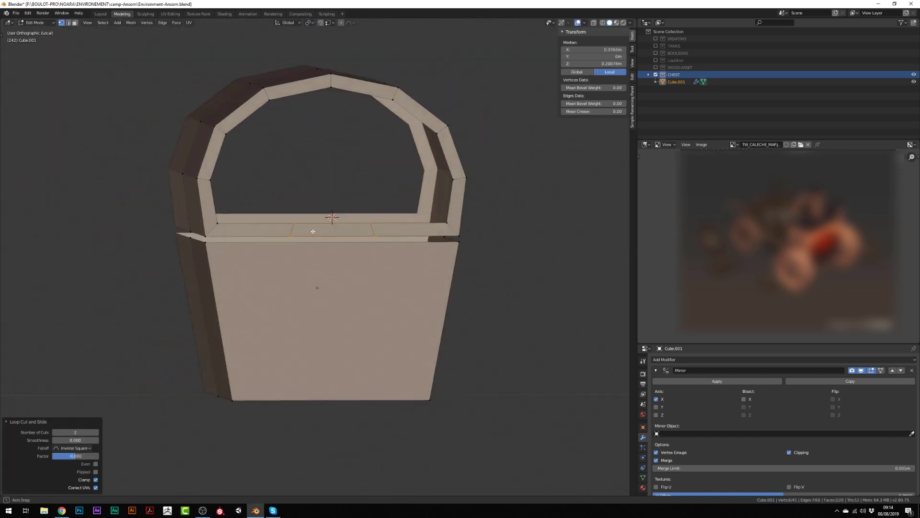
click(294, 224)
shift+click(270, 101)
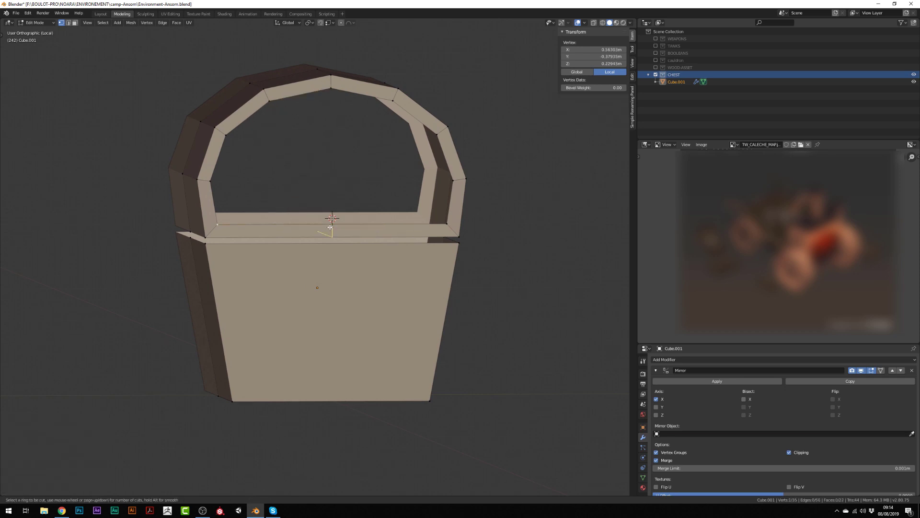
double_click(330, 227)
Fill faces between the bottom strip and the arch at the lid's end, and add a horizontal loop cut across them.
click(274, 224)
shift+click(270, 101)
key(f)
key(f)
key(f)
key(ctrl+r)
double_click(279, 179)
Fill the remaining faces of the lid's end opening to close it completely.
click(270, 101)
key(f)
key(f)
click(389, 223)
shift+click(447, 224)
key(f)
key(f)
scroll(448, 218, down, 3)
key(Tab)
middle_drag(352, 219, 413, 221)
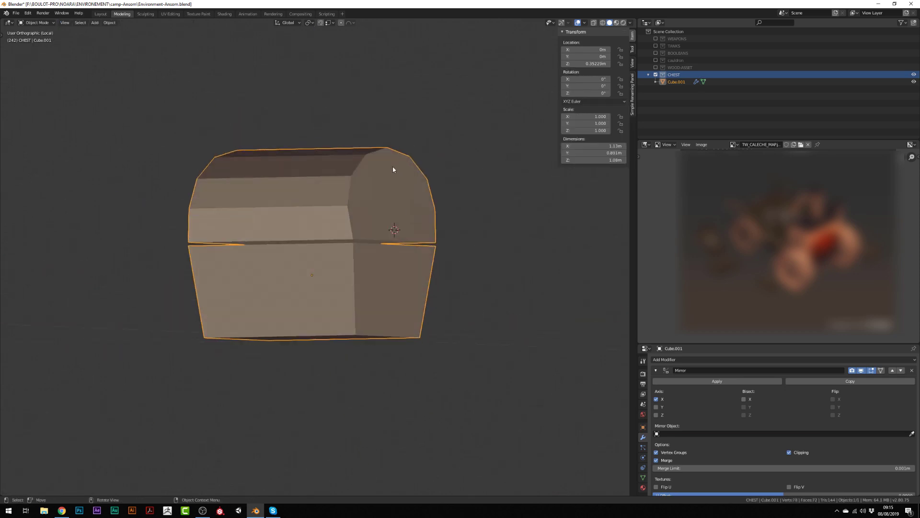
Duplicate the whole chest object in place, hide the original Cube.001 and open the copy for mesh editing.
middle_drag(393, 169, 350, 208)
key(Tab)
key(KP_1)
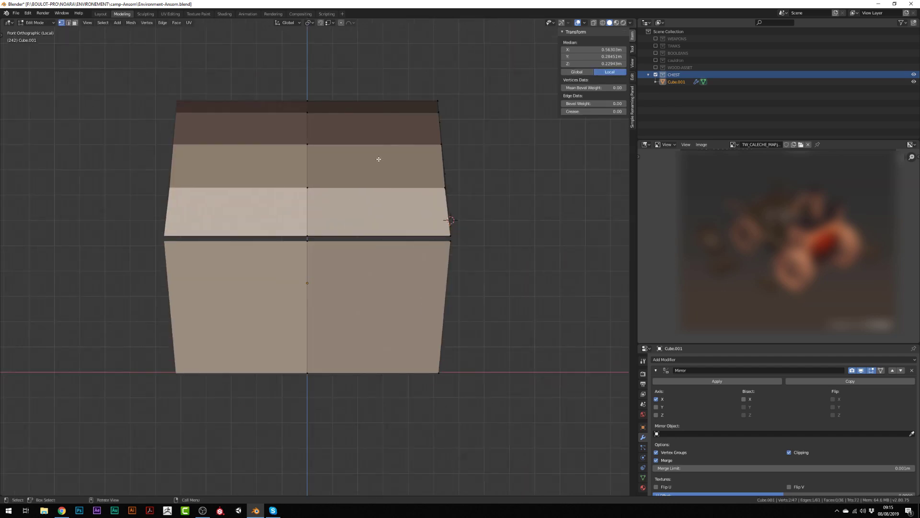
middle_drag(378, 157, 353, 179)
key(a)
scroll(312, 177, down, 2)
key(Tab)
scroll(400, 290, up, 2)
key(Tab)
scroll(412, 287, down, 2)
key(Tab)
click(914, 81)
click(349, 294)
key(Tab)
scroll(349, 296, up, 2)
middle_drag(349, 296, 327, 299)
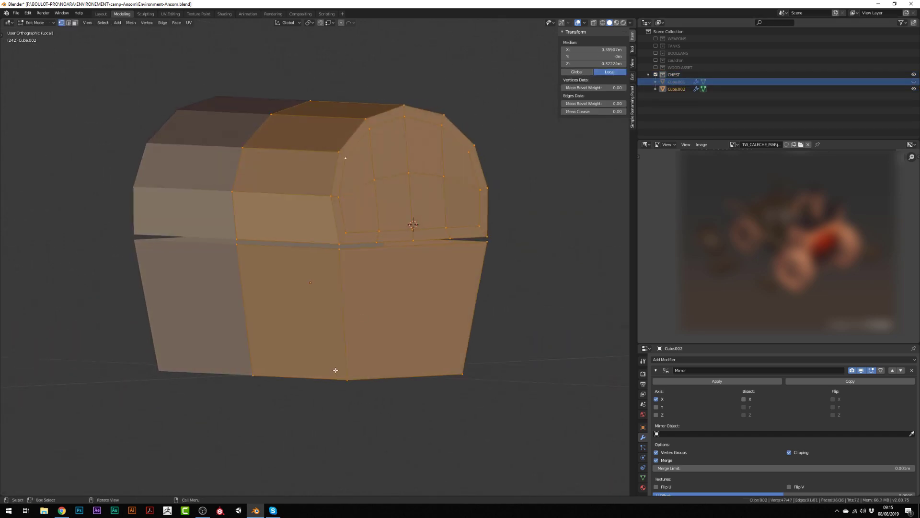
Inset the faces of the linked lower box individually with a thickness of 0.04623 m.
key(alt+a)
key(l)
middle_drag(286, 403, 286, 464)
click(111, 474)
click(97, 479)
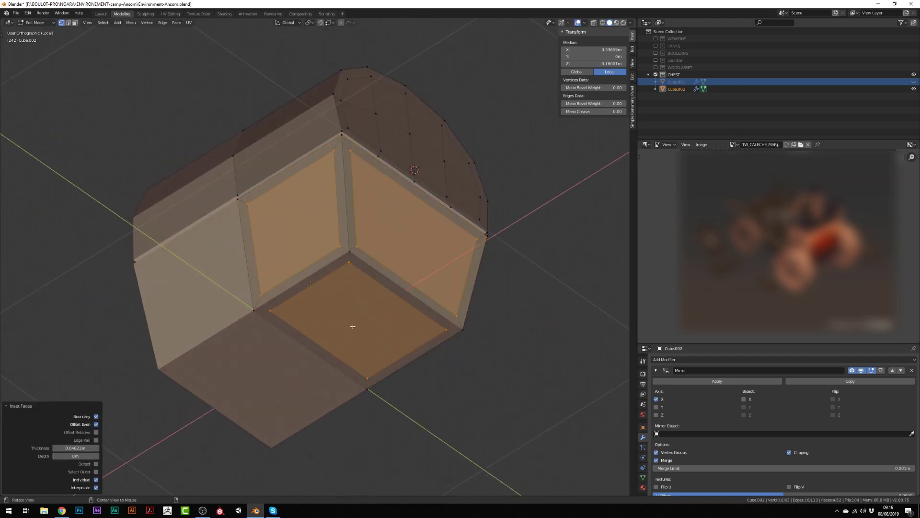
Delete the lower box's edge loop lying on the mirror plane.
middle_drag(351, 325, 255, 382)
middle_drag(244, 254, 389, 207)
alt+click(308, 257)
alt+click(307, 256)
middle_drag(288, 227, 282, 233)
click(300, 181)
ctrl+click(313, 399)
middle_drag(313, 399, 290, 439)
shift+click(383, 234)
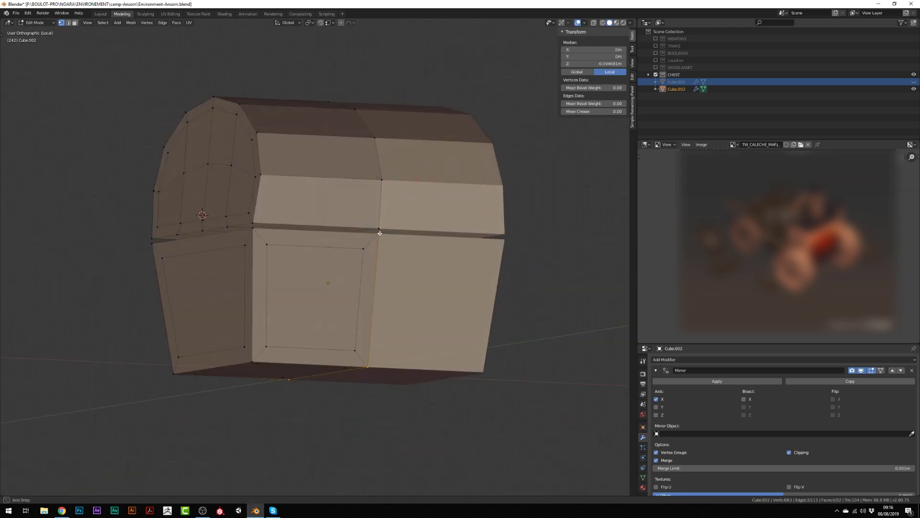
key(x)
click(381, 234)
key(ctrl+z)
middle_drag(352, 335, 358, 276)
key(ctrl+shift+z)
key(g)
key(x)
key(s)
key(x)
right_click(330, 307)
Extrude the open ends of the lower box's rails along X to the mirror plane and fill the missing faces.
shift+click(425, 399)
middle_drag(425, 398, 427, 372)
key(e)
key(x)
click(287, 264)
middle_drag(288, 263, 248, 255)
key(f)
click(248, 262)
key(e)
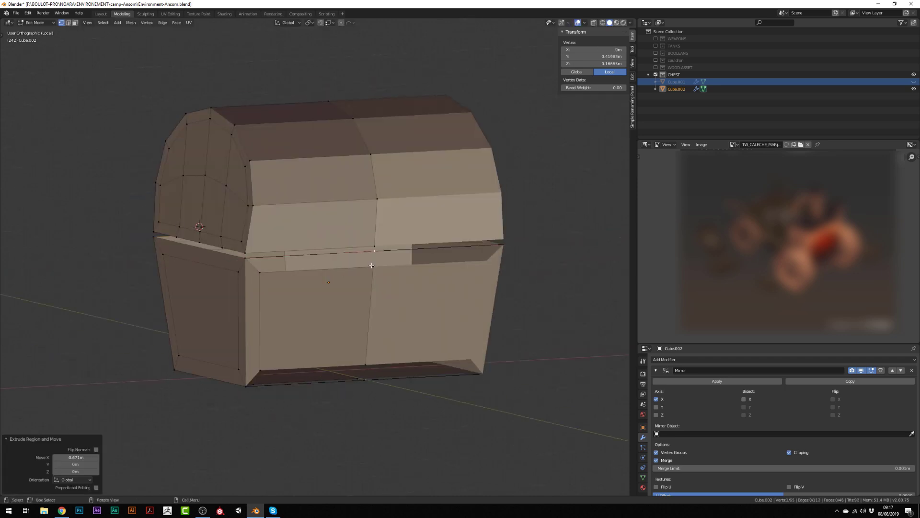
Fill the gap left in the underside frame of the lower box with a face.
alt+drag(306, 358, 294, 308)
click(352, 307)
shift+click(353, 293)
key(f)
middle_drag(310, 316, 371, 300)
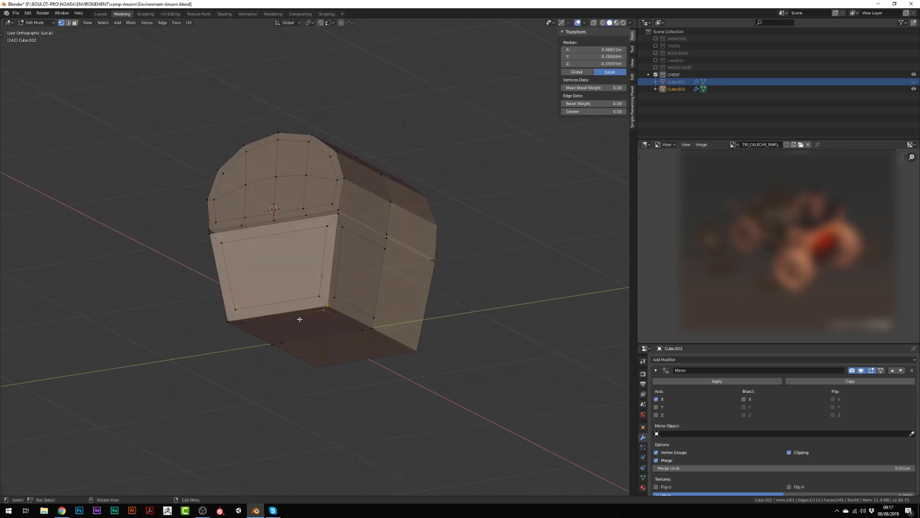
Delete the inset panel faces on the end, long side and underside of the lower box, leaving only the frame.
key(3)
click(296, 289)
shift+click(364, 285)
shift+click(290, 334)
middle_drag(291, 334, 389, 357)
key(x)
click(317, 318)
Solidify the linked faces of the lower frame with a thickness of -0.028 m.
middle_drag(397, 321, 356, 344)
key(l)
middle_drag(366, 251, 307, 250)
click(131, 22)
mouse_move(160, 166)
click(225, 223)
key(alt+a)
middle_drag(267, 216, 438, 294)
key(l)
key(ctrl+f)
click(483, 344)
middle_drag(475, 345, 326, 332)
drag(75, 488, 66, 488)
middle_drag(158, 408, 273, 460)
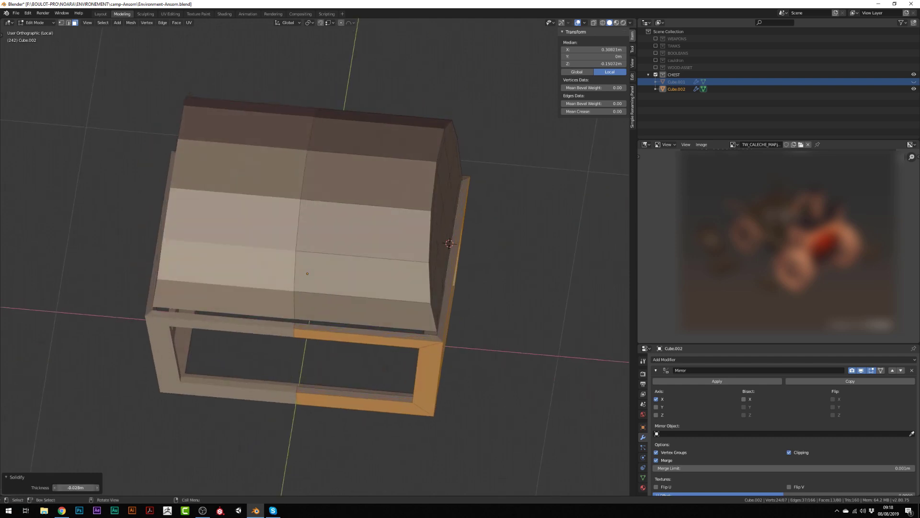
Lower the inner edge of the frame's top rails along Z by about 0.03 m, with X-ray enabled for the selection.
key(Tab)
middle_drag(431, 288, 467, 404)
scroll(431, 409, down, 2)
key(Tab)
key(KP_1)
scroll(432, 364, up, 5)
scroll(432, 364, down, 5)
key(1)
key(alt+z)
drag(293, 250, 474, 300)
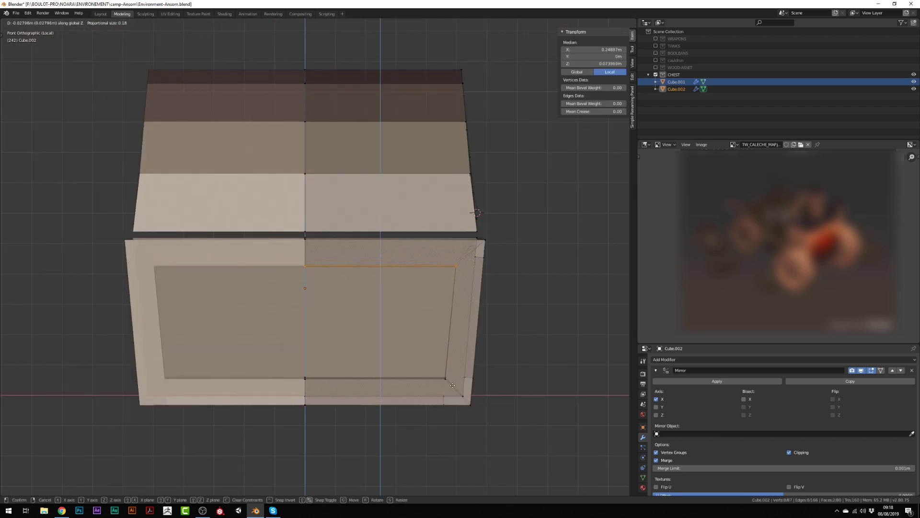
click(450, 390)
Select vertices of the chest's lower part from the side with X-ray enabled and adjust them.
key(Tab)
scroll(448, 389, down, 3)
mouse_move(446, 390)
middle_down()
mouse_move(341, 391)
mouse_move(437, 408)
mouse_move(441, 400)
middle_up()
key(alt+z)
click(683, 85)
middle_drag(446, 362, 325, 353)
key(KP_3)
key(Tab)
key(Tab)
click(267, 283)
key(Tab)
key(alt+z)
key(alt+a)
key(b)
click(395, 283)
key(Tab)
scroll(337, 352, down, 3)
key(alt+z)
scroll(350, 381, up, 4)
Add a centred loop cut across the lower frame's vertical corner posts.
middle_drag(337, 352, 394, 348)
key(Tab)
key(ctrl+r)
double_click(417, 319)
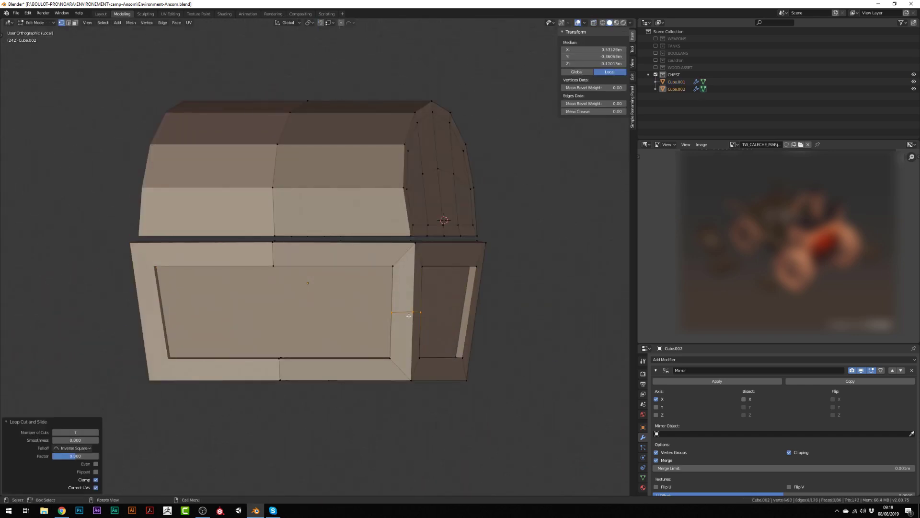
middle_drag(417, 318, 374, 315)
mouse_move(324, 331)
middle_down()
mouse_move(310, 308)
mouse_move(337, 326)
middle_up()
key(ctrl+r)
click(337, 318)
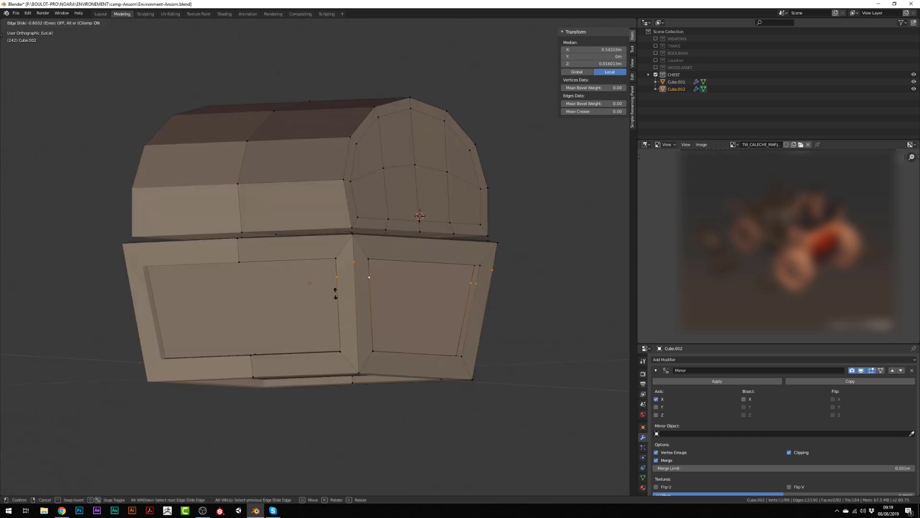
right_click(336, 293)
Add a loop cut in the upper half of the near corner post with Even enabled and a factor of -0.400.
key(KP_1)
scroll(336, 293, up, 2)
shift+middle_drag(454, 317, 352, 308)
scroll(348, 312, down, 3)
middle_drag(424, 264, 366, 240)
key(ctrl+r)
click(367, 220)
right_click(368, 220)
click(130, 444)
Add loop cuts near the corners on the remaining posts and rails, using Even, Flipped and a factor of 0.800 on the top rail.
scroll(422, 326, up, 1)
alt+middle_drag(421, 326, 281, 378)
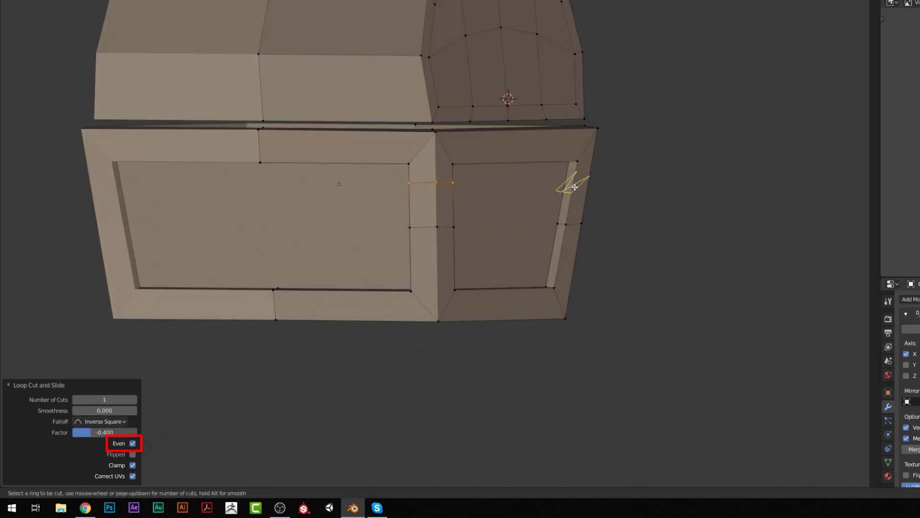
middle_drag(569, 181, 413, 225)
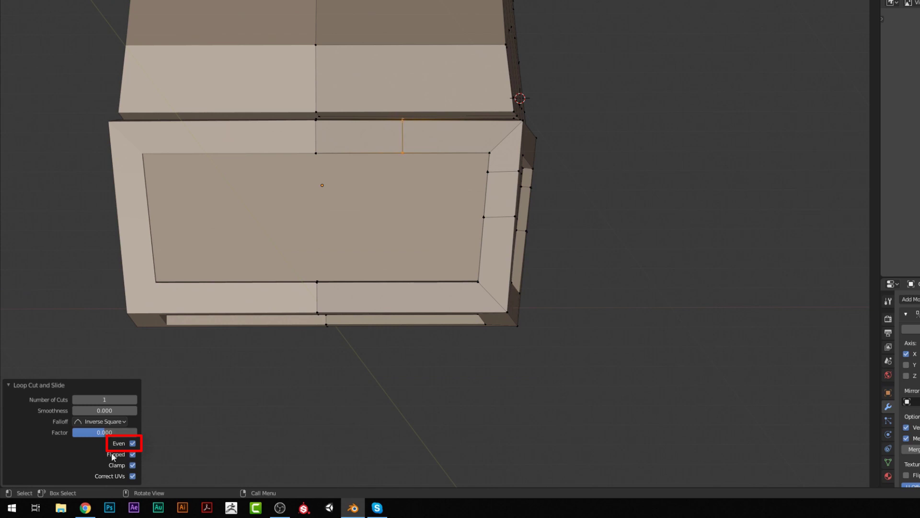
key(ctrl+r)
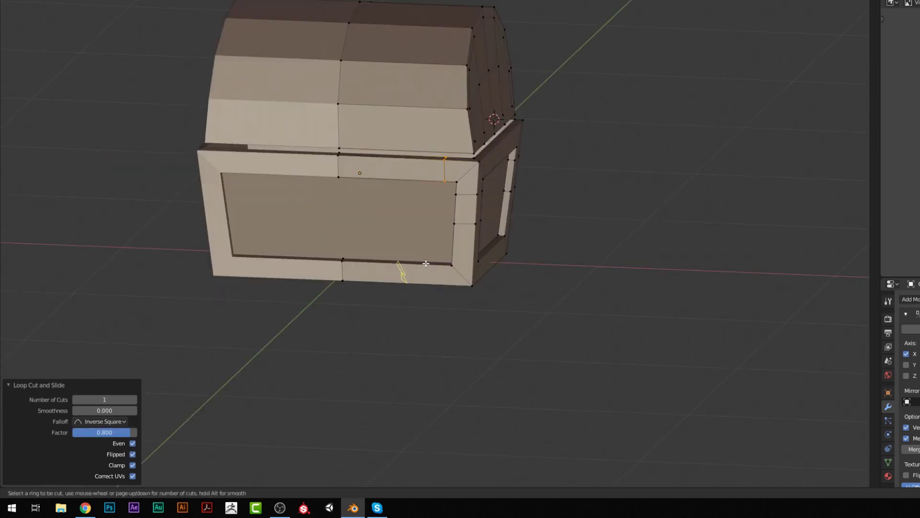
key(ctrl+r)
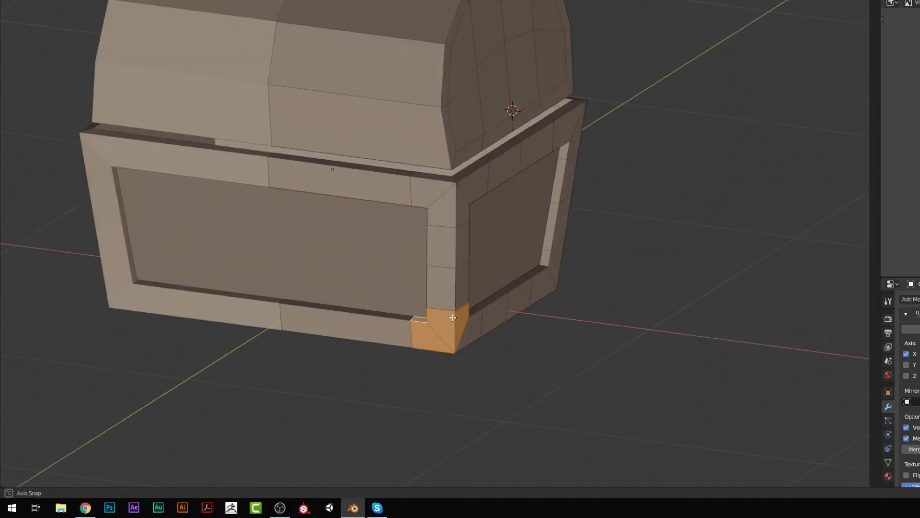
Duplicate the selected corner faces of the lower frame and solidify the copy with a thickness of -0.049 m.
shift+click(456, 192)
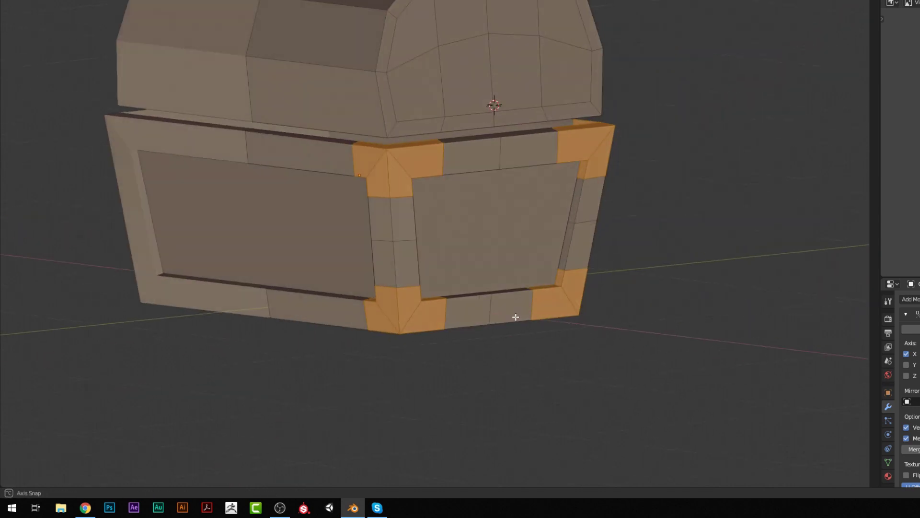
key(shift+d)
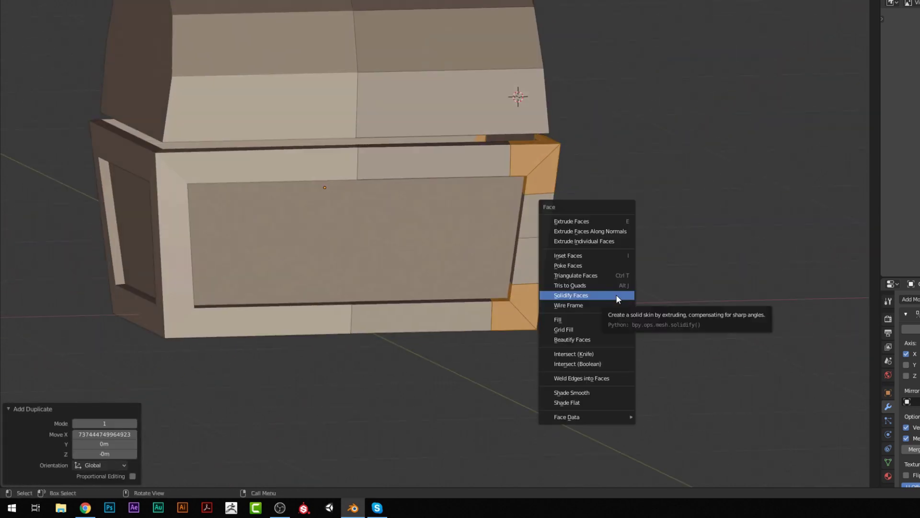
click(580, 294)
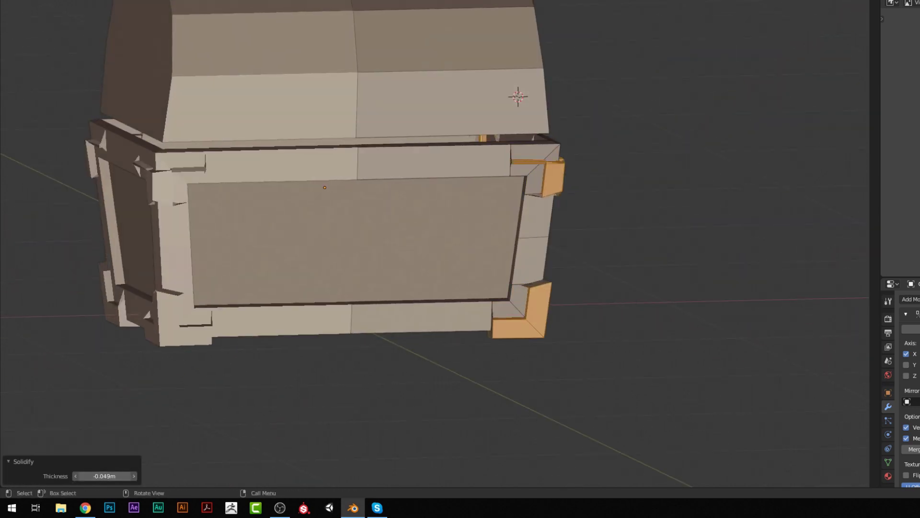
Adjust the solidify thickness of the duplicated lower corner reinforcements and return to Object Mode.
drag(104, 476, 138, 476)
middle_drag(115, 408, 383, 370)
scroll(384, 370, down, 2)
key(Tab)
middle_drag(384, 370, 501, 359)
key(KP_1)
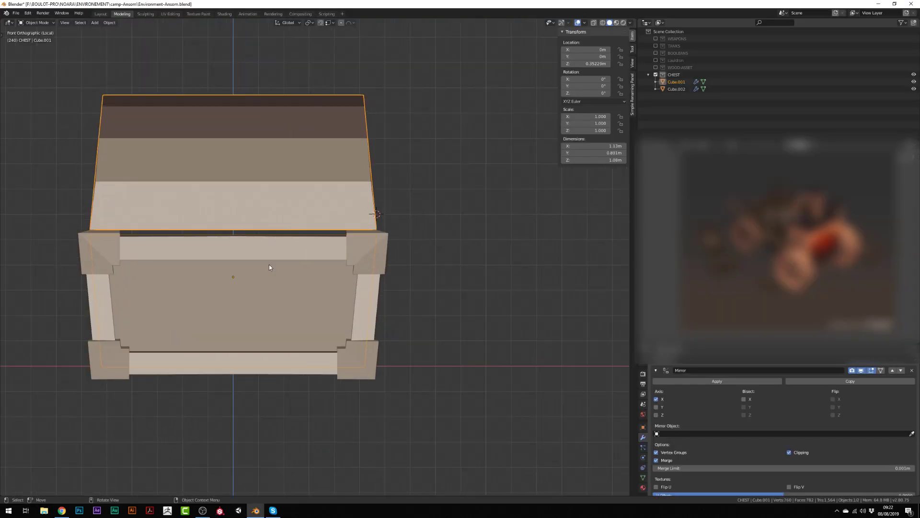
Edit the chest body and adjust the inset edge loop on the lid's rounded end face.
middle_drag(272, 267, 191, 259)
key(Tab)
alt+click(231, 177)
middle_drag(239, 192, 259, 206)
key(2)
alt+click(233, 167)
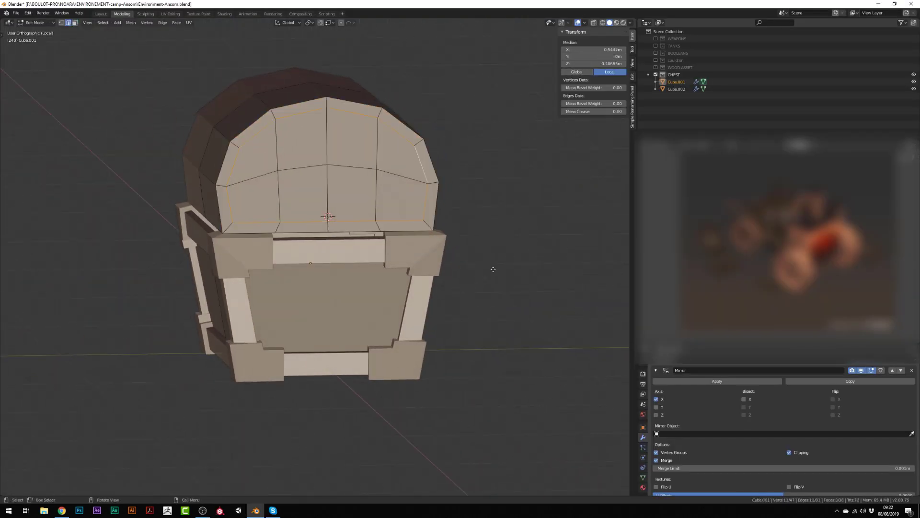
click(511, 290)
middle_drag(335, 307, 384, 273)
Edit the frame object Cube.002 and select the edge loops bordering the lid's rounded end face.
drag(914, 81, 914, 82)
key(Tab)
key(Tab)
middle_drag(351, 230, 426, 132)
click(426, 132)
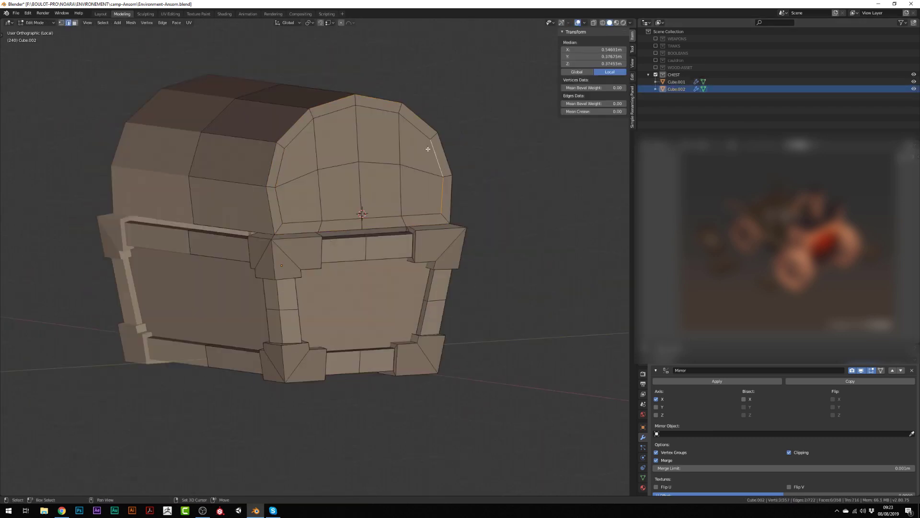
click(282, 238)
middle_drag(282, 238, 297, 199)
key(3)
key(2)
alt+click(298, 204)
alt+shift+click(319, 220)
key(3)
Select the face loop across the lid's curved outer surface and inset it to form a border strip.
middle_drag(505, 239, 446, 278)
alt+click(353, 103)
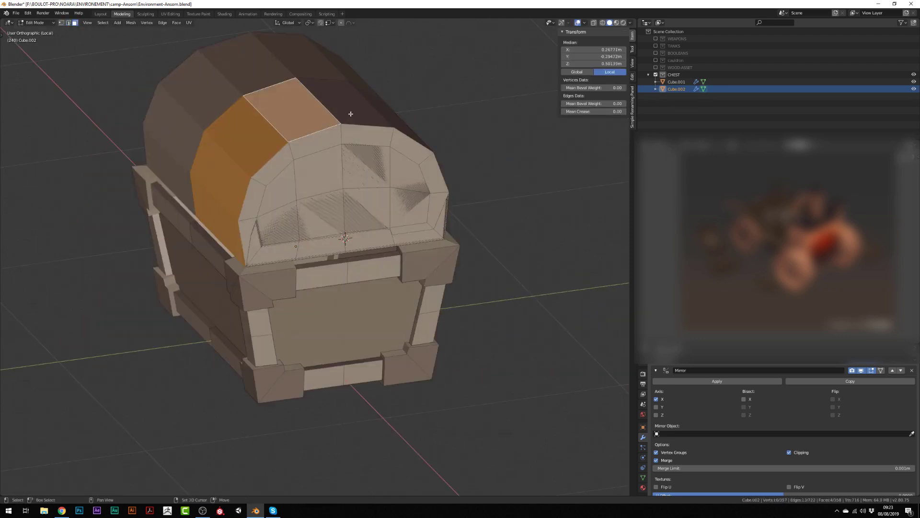
middle_drag(355, 230, 454, 236)
key(i)
click(431, 235)
click(96, 479)
Delete the inner faces of the inset lid panels, leaving only the border strips.
middle_drag(460, 282, 278, 259)
key(x)
key(a)
middle_drag(336, 211, 201, 232)
key(l)
Select the vertices bordering the lid's centre band and move them along X to set the band's width.
key(KP_1)
key(1)
click(397, 199)
alt+click(397, 198)
click(397, 202)
ctrl+click(247, 233)
key(KP_1)
key(g)
key(x)
click(380, 197)
middle_drag(381, 197, 221, 181)
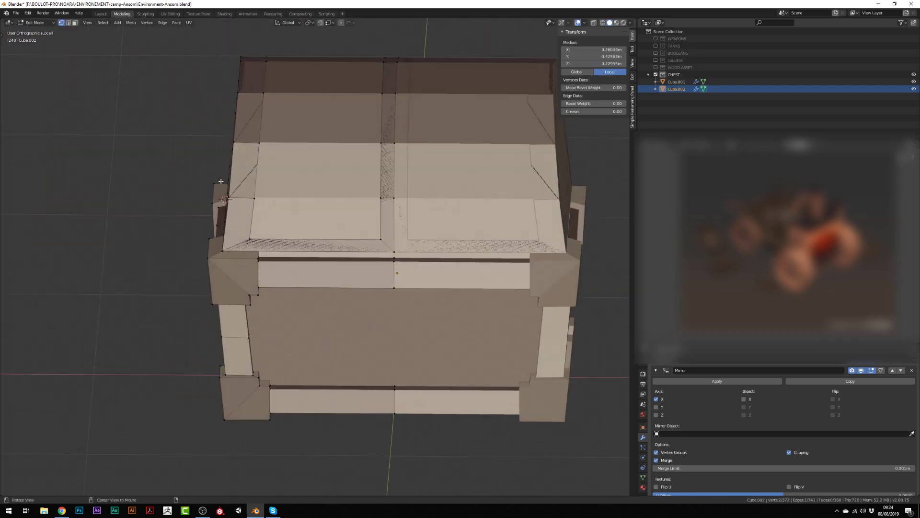
Reposition the remaining border vertices at the centre and lower edge of the lid strips.
click(380, 156)
key(g)
middle_drag(379, 192, 397, 235)
click(357, 190)
click(224, 241)
click(296, 215)
Isolate the linked lid frame, then hide the chest body object and reveal the rest of the frame.
middle_drag(296, 216, 257, 158)
key(alt+a)
key(l)
key(shift+h)
key(KP_Divide)
click(914, 81)
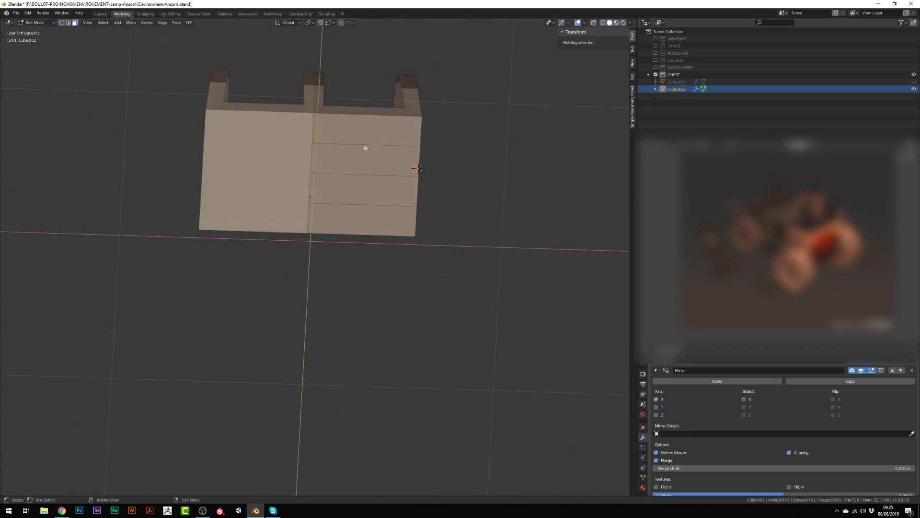
key(alt+h)
Add a loop cut across the lid's lower rail and bevel it with 2 segments.
alt+drag(421, 230, 566, 250)
key(F3)
key(KP_1)
key(ctrl+r)
click(382, 214)
click(381, 214)
scroll(326, 220, up, 2)
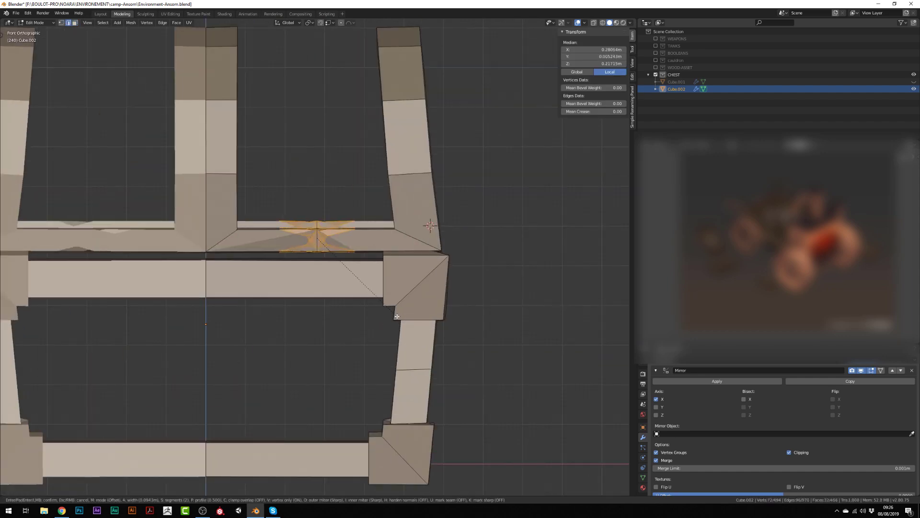
middle_drag(397, 316, 371, 318)
key(ctrl+b)
click(418, 345)
middle_drag(418, 345, 374, 353)
Delete the unneeded inner faces of the lid frame.
key(3)
click(218, 207)
key(x)
middle_drag(217, 208, 556, 170)
scroll(555, 170, down, 2)
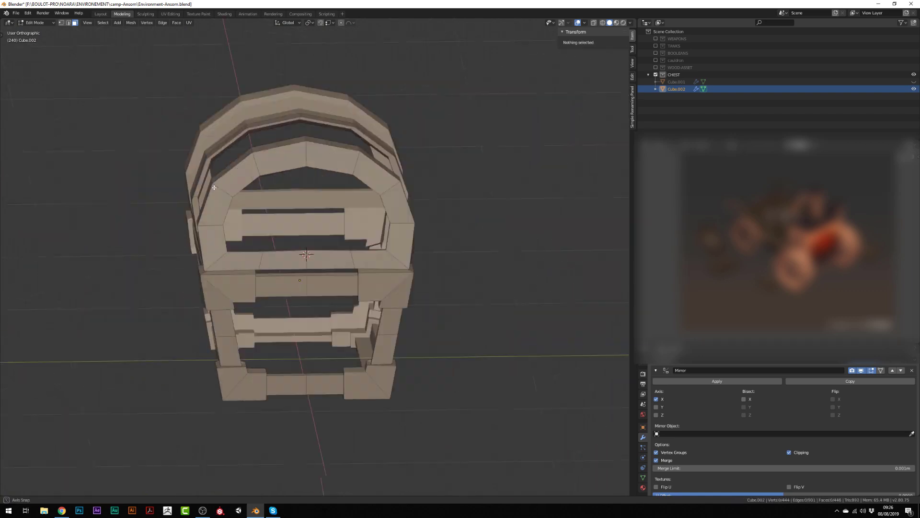
Select an edge of the open lid frame and fill the gap along it with eight consecutive faces.
middle_drag(227, 197, 307, 192)
scroll(307, 192, up, 3)
key(2)
click(405, 175)
key(f)
key(f)
key(f)
key(f)
key(f)
key(f)
key(f)
key(f)
scroll(404, 174, down, 3)
Select the path of elements along the lid's arched band and move it along X.
middle_drag(404, 175, 514, 301)
key(Tab)
middle_drag(443, 277, 481, 306)
click(364, 230)
ctrl+click(421, 154)
key(g)
key(x)
click(434, 158)
key(Tab)
middle_drag(348, 97, 411, 163)
Adjust the viewport shading options and show the render properties.
click(630, 23)
mouse_move(572, 173)
middle_down()
mouse_move(587, 153)
mouse_move(481, 158)
mouse_move(458, 226)
middle_up()
click(591, 168)
click(591, 168)
click(643, 374)
click(631, 23)
click(590, 169)
Scale the upper edge of the lid's front rail to 0.963 along X and reposition it between the bands.
key(Tab)
middle_drag(372, 157, 446, 177)
key(KP_1)
key(alt+z)
key(b)
drag(284, 278, 407, 299)
middle_drag(539, 349, 436, 336)
key(KP_1)
scroll(436, 337, up, 3)
key(alt+z)
key(g)
key(z)
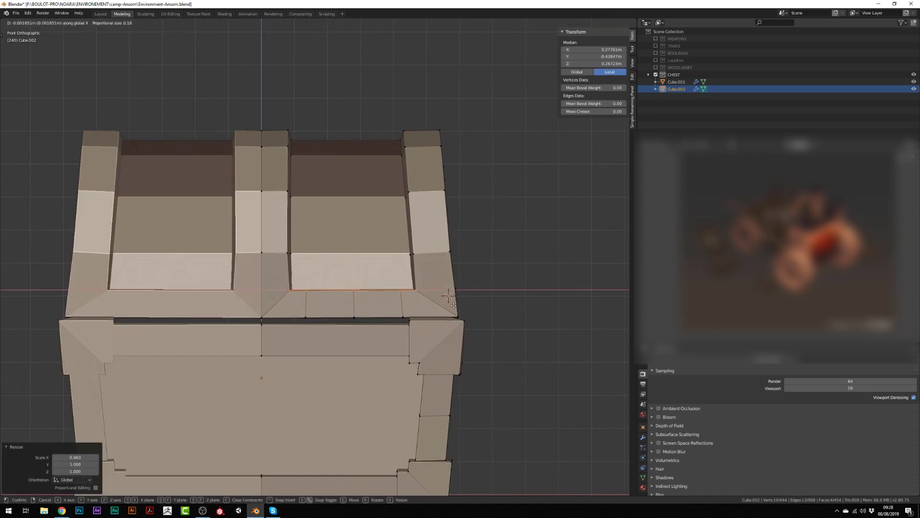
click(451, 305)
Fit the upper edge of the lid's back rail between the bands by scaling and moving it along X and Z.
middle_drag(452, 305, 201, 280)
key(alt+z)
drag(201, 275, 357, 293)
middle_drag(357, 293, 333, 289)
key(ctrl+KP_1)
key(s)
key(x)
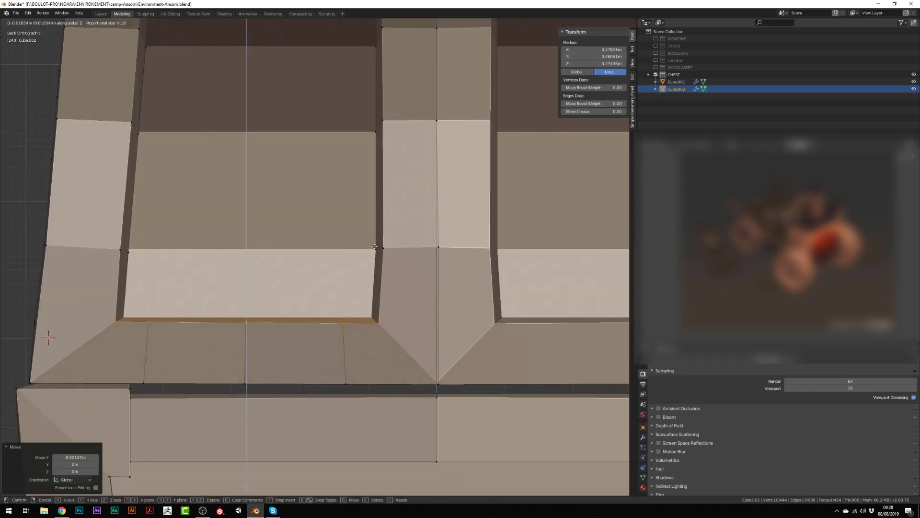
scroll(347, 318, down, 4)
middle_drag(375, 247, 378, 319)
Flatten the upper edge loop of the lid's back rail by scaling it to 0 on Y, and move it along Y.
alt+click(280, 320)
key(s)
key(y)
key(0)
key(Return)
key(y)
key(0)
key(Return)
key(g)
key(y)
click(432, 322)
Duplicate the lid frame's lower corner faces and solidify the copy with a thickness of -0.008 m.
middle_drag(267, 327, 291, 325)
shift+click(485, 310)
shift+click(515, 290)
middle_drag(499, 297, 556, 312)
scroll(412, 317, down, 3)
middle_drag(388, 317, 432, 330)
key(shift+d)
key(ctrl+f)
middle_drag(91, 422, 120, 426)
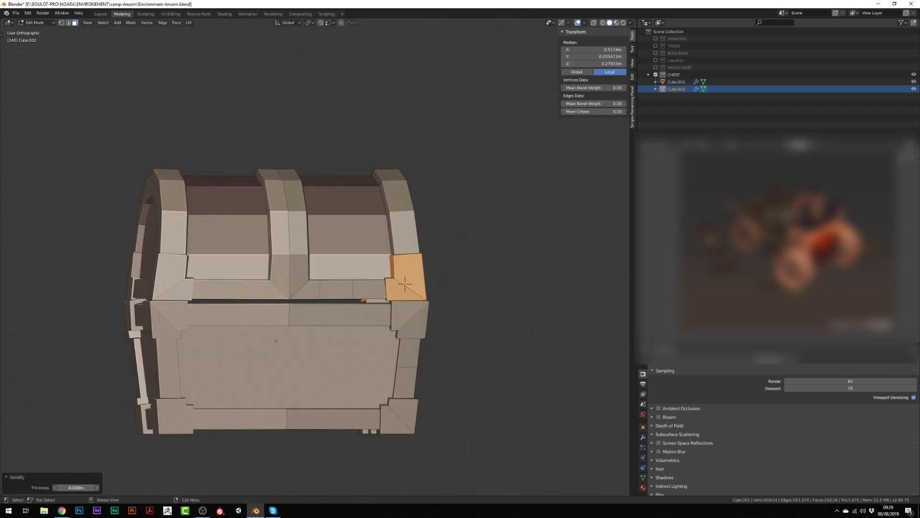
Add a level 2 Subdivision modifier to the chest frame and place an angle-limited Bevel modifier above it.
middle_drag(470, 384, 442, 367)
key(Tab)
key(ctrl+2)
click(393, 365)
click(415, 364)
click(643, 437)
click(698, 362)
click(748, 375)
click(893, 451)
Delete the strip of inner faces on the central lid band's mirror plane, and set the Bevel to 0.021 m width with 2 segments.
middle_drag(300, 400, 255, 382)
scroll(352, 299, down, 3)
key(Tab)
key(a)
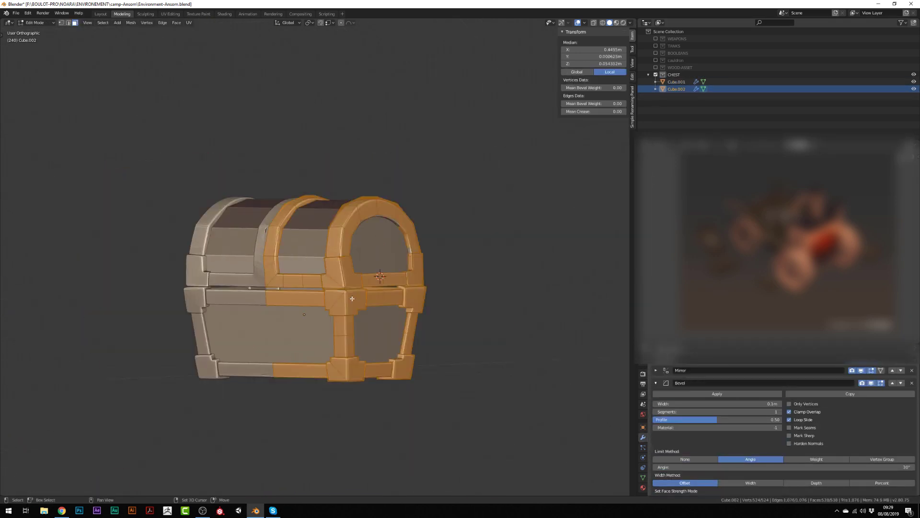
middle_drag(352, 299, 400, 326)
key(1)
alt+click(299, 283)
middle_drag(298, 282, 312, 287)
click(656, 383)
scroll(293, 307, up, 3)
key(alt+z)
scroll(294, 297, up, 4)
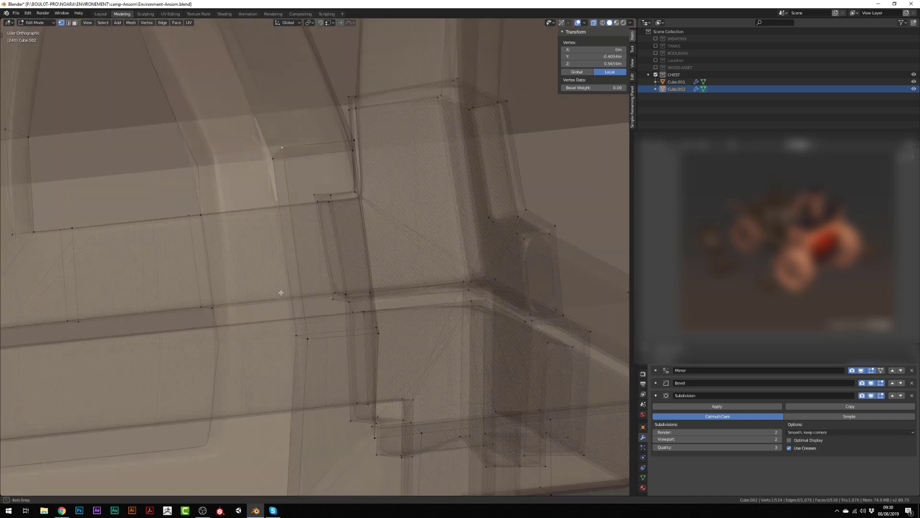
middle_drag(287, 230, 309, 273)
key(3)
click(310, 307)
ctrl+click(223, 119)
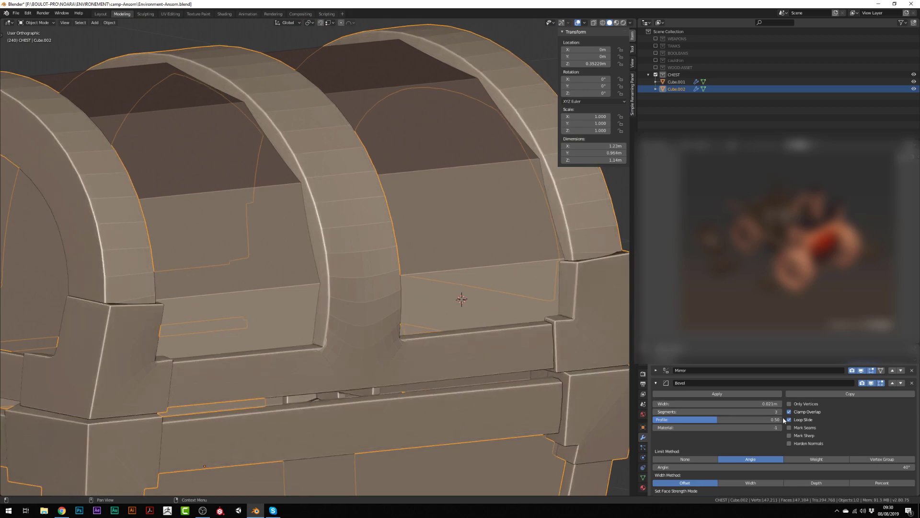
Examine the bevelled frame from an angle and from the front.
middle_drag(383, 336, 260, 321)
key(Tab)
key(Tab)
scroll(230, 325, down, 4)
key(KP_1)
scroll(288, 298, up, 3)
key(Tab)
scroll(304, 336, down, 1)
scroll(303, 340, up, 1)
key(shift+a)
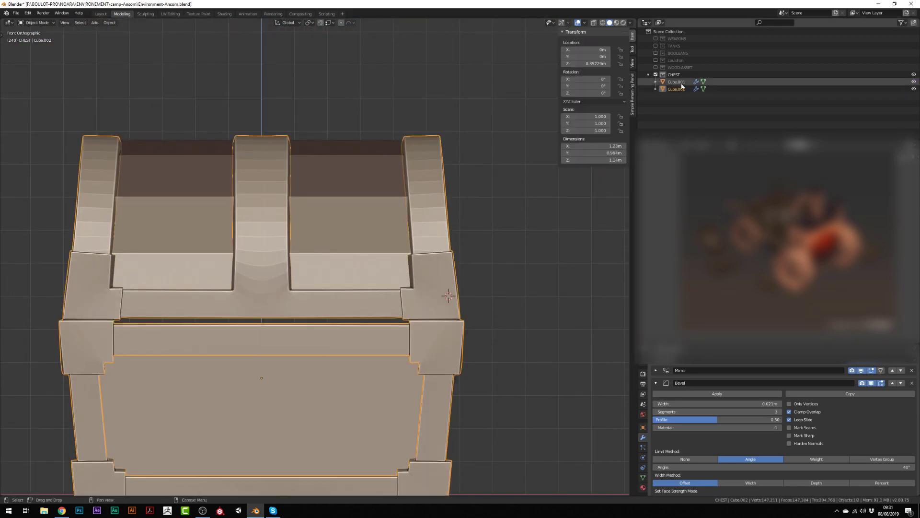
Isolate the chest body and delete the ring of faces around the lid's end panel.
key(Tab)
click(679, 83)
key(KP_Divide)
key(Tab)
middle_drag(427, 259, 292, 231)
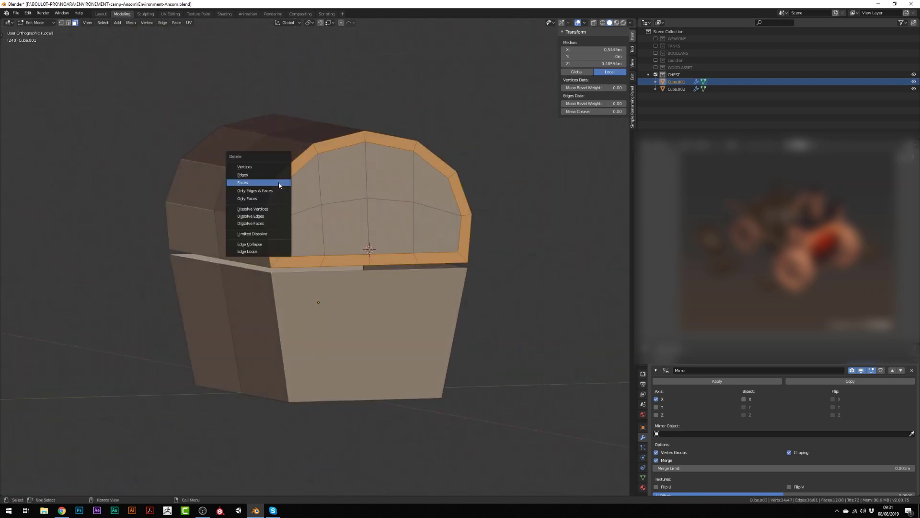
click(276, 185)
Rip an edge on the lid body and remove the linked leftover faces.
key(2)
middle_drag(276, 187, 314, 215)
key(v)
middle_drag(407, 225, 345, 254)
key(l)
key(x)
Add vertical loop cuts to the box body to divide its half front and its end into three planks each.
middle_drag(271, 261, 345, 331)
key(KP_1)
key(ctrl+r)
scroll(362, 261, up, 1)
click(361, 261)
middle_drag(417, 280, 376, 263)
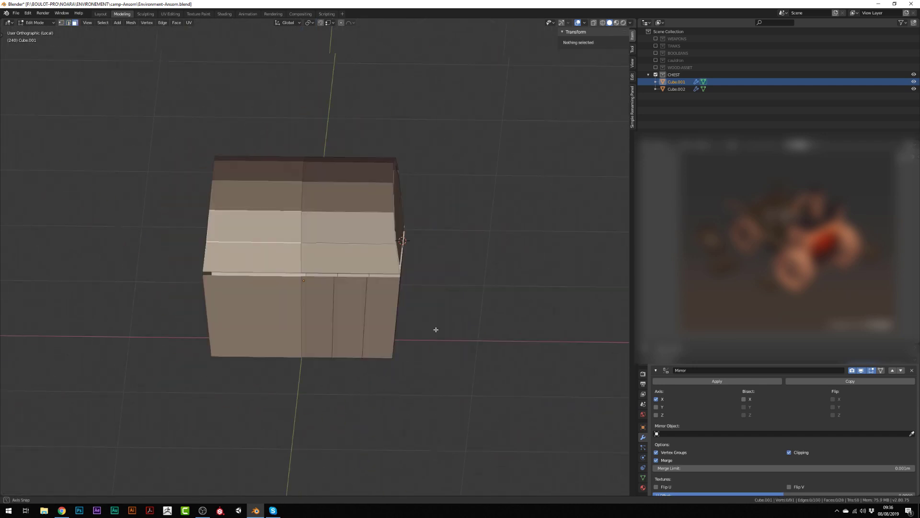
Select the edges across the lid's end panel and rip them in place.
middle_drag(433, 329, 332, 206)
click(304, 238)
middle_drag(304, 238, 326, 237)
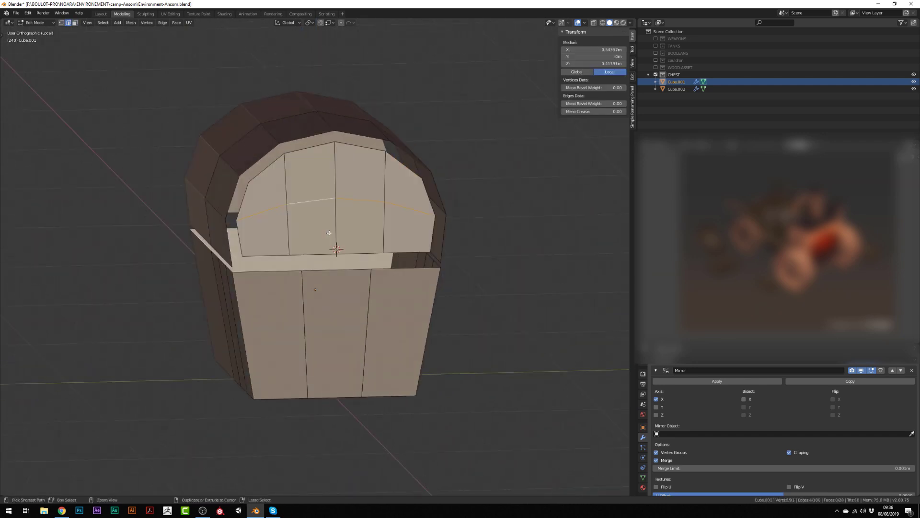
key(v)
right_click(381, 223)
Separate the box and lid planks with narrow gaps, hiding parts while working, and reveal the hidden geometry.
scroll(384, 267, down, 3)
middle_drag(380, 223, 275, 423)
scroll(355, 270, up, 3)
key(3)
click(352, 268)
key(a)
key(1)
scroll(321, 375, up, 3)
key(h)
key(a)
key(x)
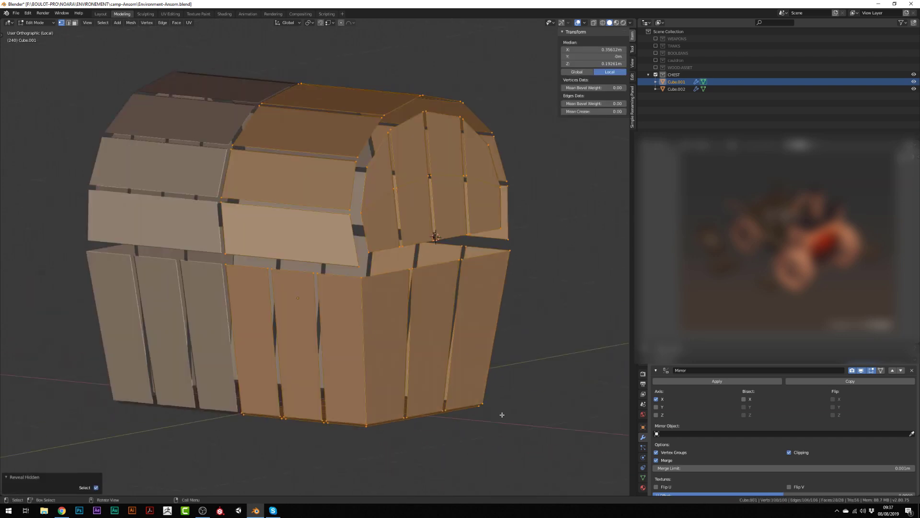
Try solidifying all planks with a thickness of -0.013 m and compare them with the frame.
middle_drag(499, 415, 69, 489)
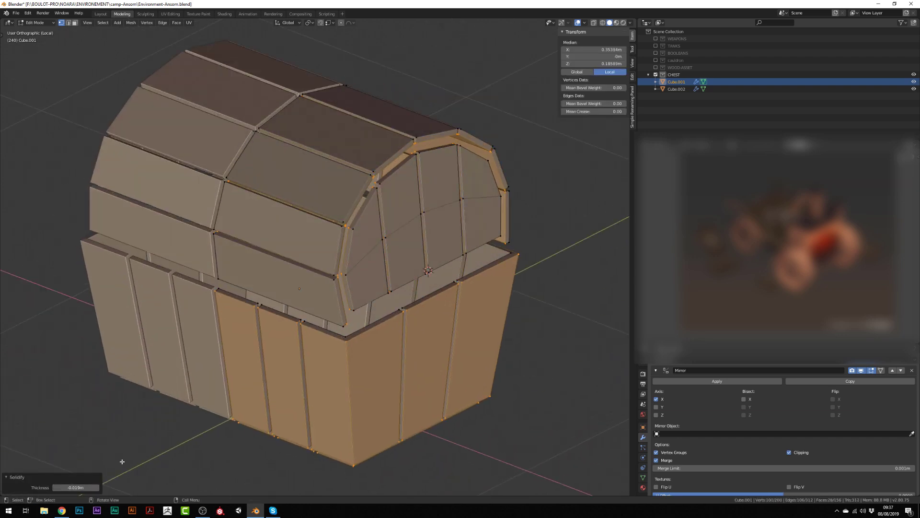
key(Tab)
scroll(361, 303, down, 3)
key(KP_Divide)
scroll(381, 323, up, 6)
middle_drag(396, 306, 372, 330)
Undo the planks' solidify, try it once more on all plank faces, and undo it again.
key(Tab)
key(Tab)
key(KP_Divide)
key(Tab)
right_click(340, 338)
key(a)
click(393, 319)
scroll(302, 372, up, 2)
middle_drag(302, 376, 314, 368)
key(ctrl+z)
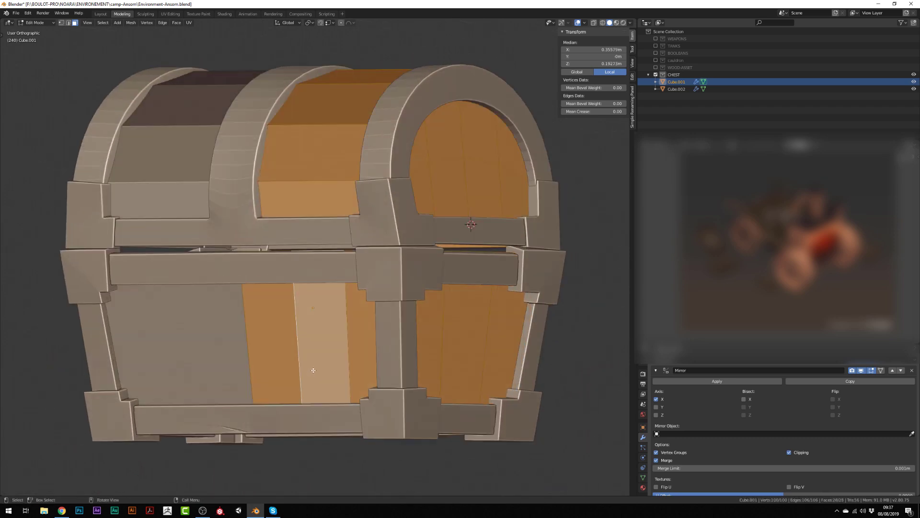
key(ctrl+f)
click(307, 370)
key(ctrl+z)
Recalculate the plank normals and turn on the Face Orientation overlay.
key(shift+n)
key(Tab)
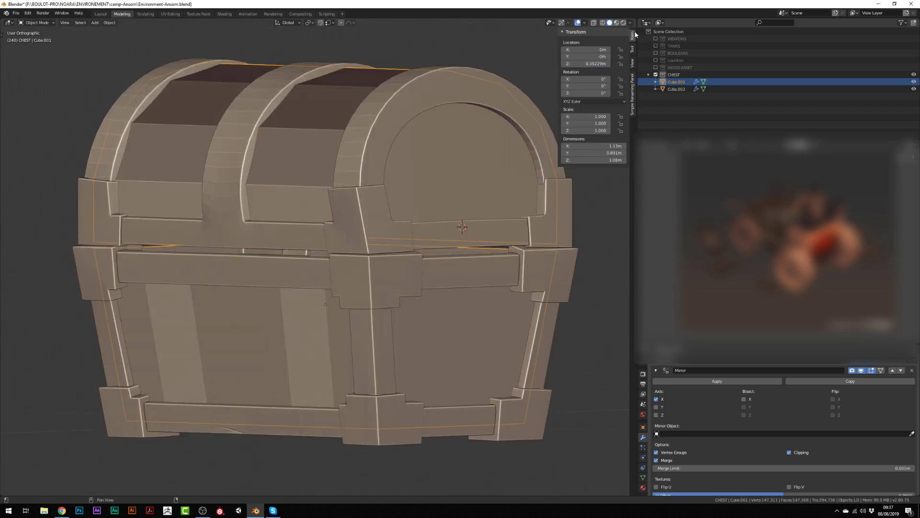
click(585, 23)
click(544, 152)
Select the reversed linked planks on the box and lid and recalculate their normals with Inside enabled.
key(Tab)
click(299, 334)
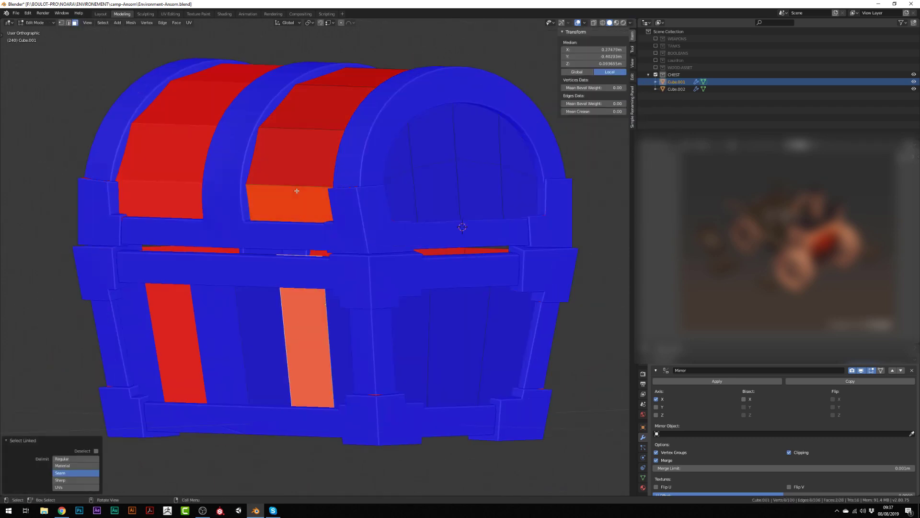
middle_drag(350, 87, 197, 139)
scroll(288, 240, down, 2)
shift+click(299, 269)
key(shift+n)
scroll(316, 253, up, 3)
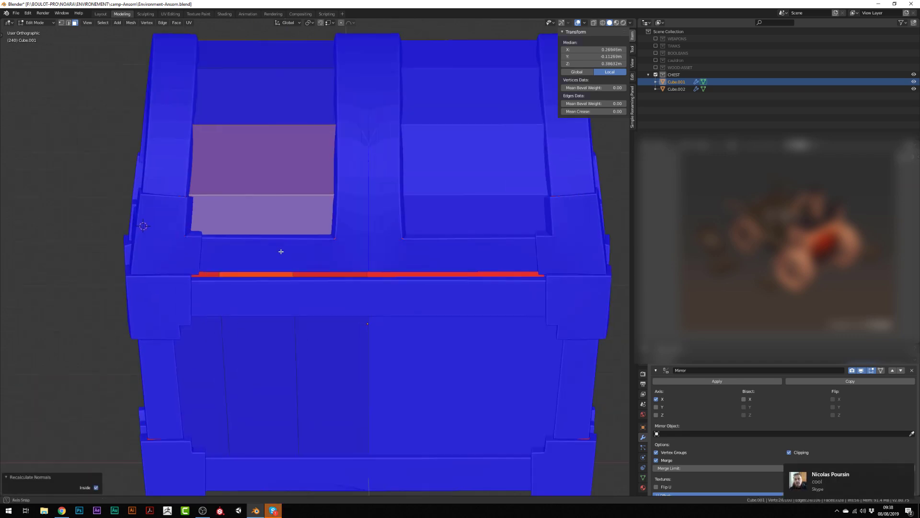
Solidify all the planks, adjust the thickness, and check the result in X-ray from below.
scroll(394, 309, down, 3)
key(a)
middle_drag(316, 252, 386, 292)
key(ctrl+f)
click(395, 308)
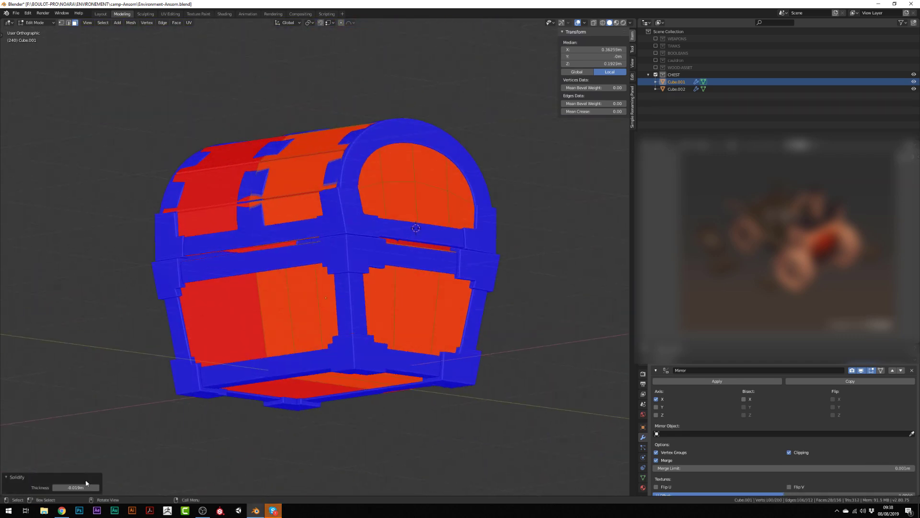
mouse_move(82, 486)
mouse_down()
mouse_move(98, 487)
mouse_move(89, 487)
mouse_up()
key(alt+z)
scroll(183, 411, up, 4)
middle_drag(239, 393, 225, 422)
scroll(281, 370, down, 4)
middle_drag(282, 369, 336, 358)
scroll(336, 358, up, 2)
key(alt+a)
key(alt+z)
scroll(332, 354, down, 1)
Select the outer faces of the planks on the box front, the lid and the chest's end.
click(306, 336)
shift+click(336, 327)
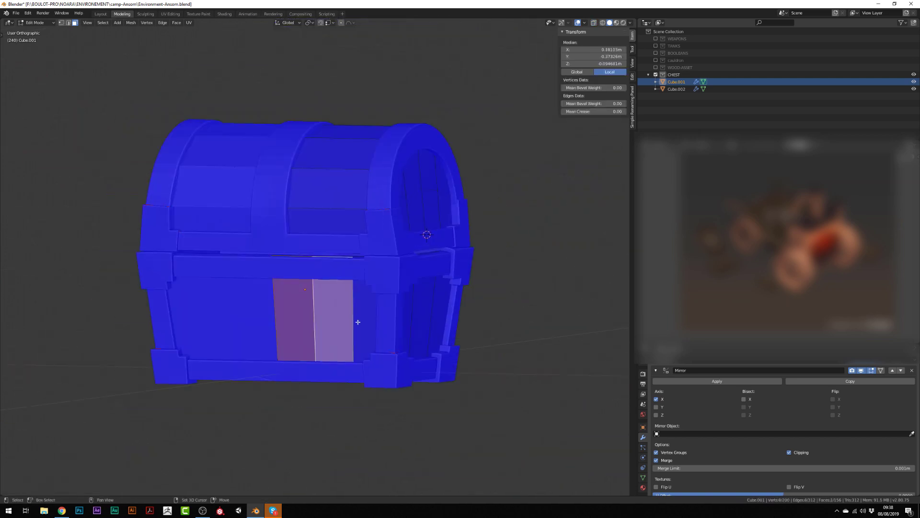
shift+click(329, 233)
shift+click(303, 204)
middle_drag(225, 226, 370, 214)
shift+click(357, 158)
shift+click(359, 193)
shift+click(362, 220)
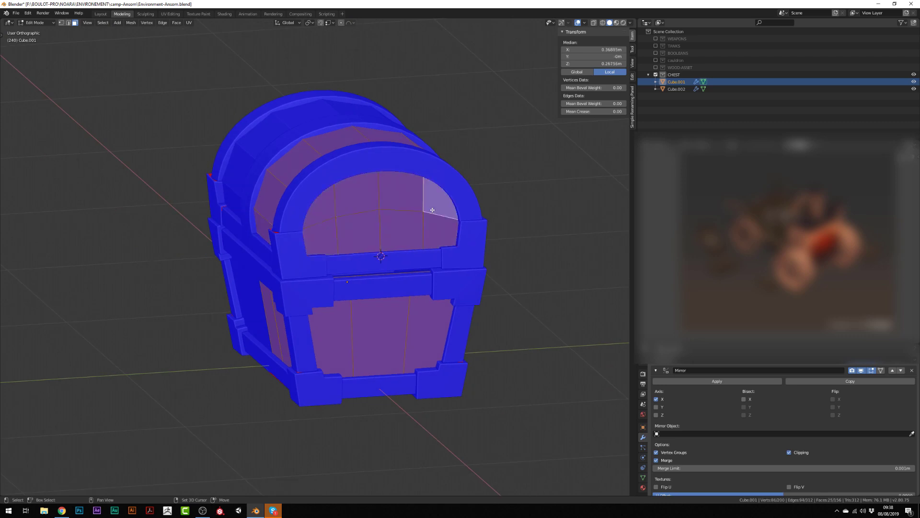
click(261, 331)
scroll(335, 325, up, 2)
Leave mesh editing and turn off the Face Orientation overlay.
click(584, 23)
key(Tab)
click(584, 22)
click(544, 152)
middle_drag(307, 288, 264, 276)
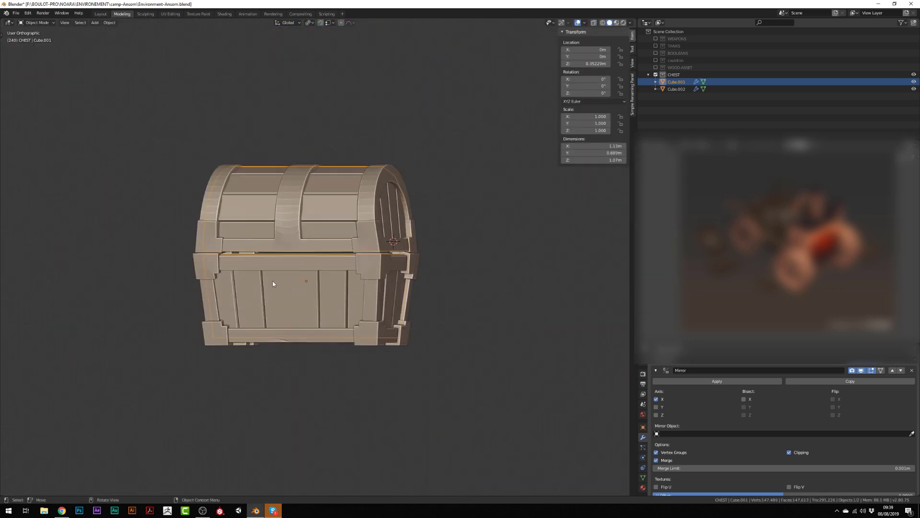
Bevel all the edges of the box and lid planks.
scroll(302, 270, up, 2)
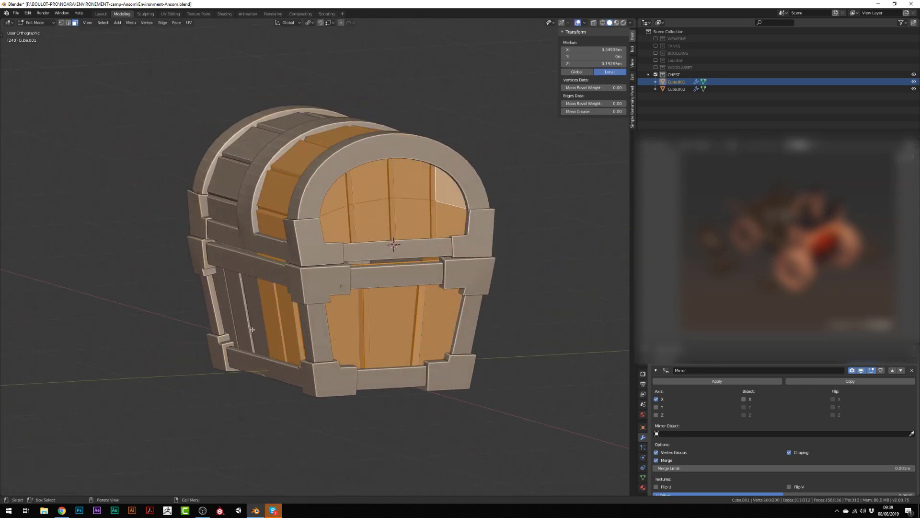
key(ctrl+b)
click(229, 288)
key(Tab)
scroll(230, 291, up, 2)
middle_drag(230, 291, 316, 346)
Move the box plank's edge at the mirror plane about 0.0057 m along X in front view.
key(Tab)
key(KP_1)
key(alt+z)
key(alt+a)
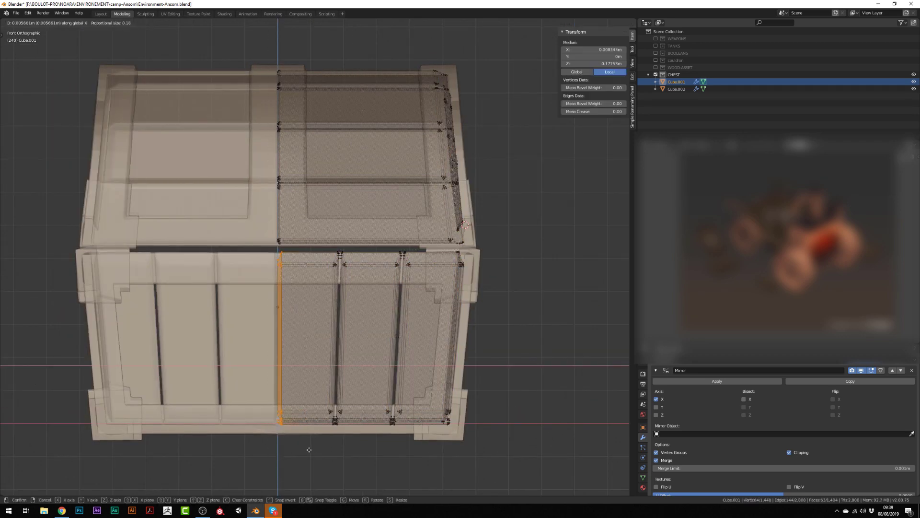
click(308, 448)
key(alt+z)
key(Tab)
Shade the planks and frame smooth, and remove the frame's Bevel modifier.
scroll(347, 329, down, 2)
middle_drag(347, 329, 327, 314)
shift+click(345, 328)
right_click(277, 257)
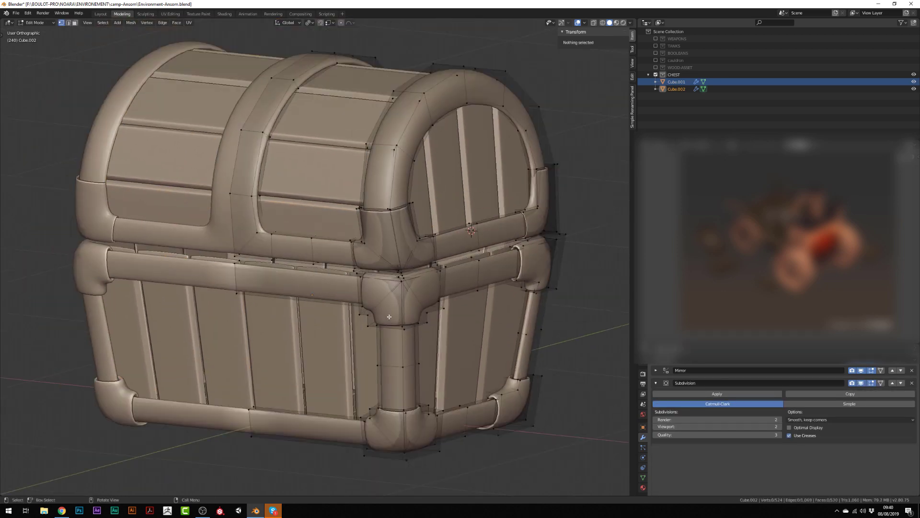
Select edge loops along the lid's middle and end straps, and isolate the frame in local view.
key(2)
key(a)
scroll(389, 316, down, 1)
middle_drag(389, 317, 398, 268)
scroll(336, 230, up, 3)
scroll(252, 184, down, 2)
shift+click(252, 185)
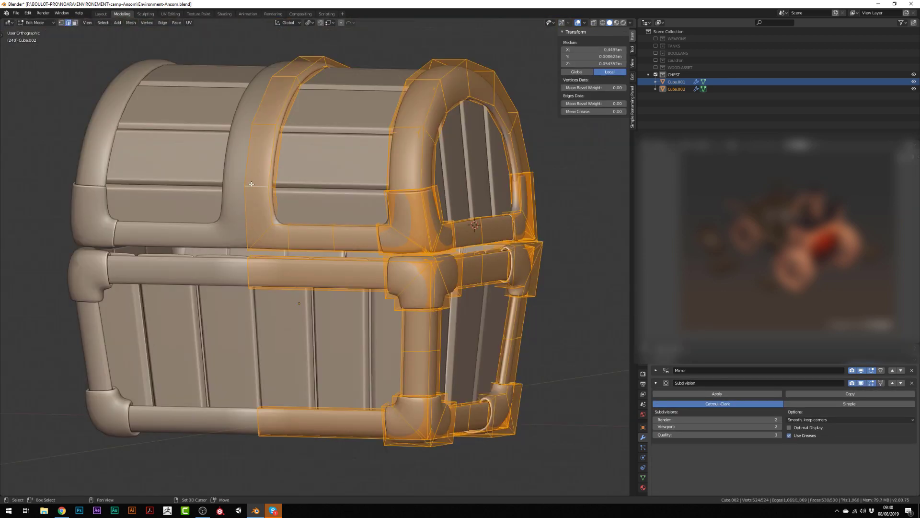
alt+click(251, 184)
middle_drag(252, 184, 214, 206)
scroll(257, 192, up, 3)
alt+shift+click(323, 133)
key(KP_Divide)
Add edge loops on the frame's rails and corners to the selection, and hide the planks object.
middle_drag(323, 134, 259, 250)
scroll(258, 267, up, 2)
alt+shift+click(258, 267)
scroll(323, 304, down, 2)
middle_drag(323, 304, 378, 275)
scroll(297, 266, up, 2)
alt+shift+click(281, 264)
middle_drag(281, 264, 354, 195)
click(914, 82)
Extend the selection to the remaining hard edge loops around the frame's straps, rails and posts.
shift+double_click(568, 141)
alt+drag(568, 141, 377, 327)
scroll(416, 294, down, 2)
shift+double_click(393, 311)
shift+double_click(316, 312)
alt+drag(316, 314, 331, 304)
shift+double_click(322, 409)
shift+double_click(318, 433)
alt+drag(318, 433, 235, 371)
shift+double_click(223, 321)
shift+double_click(278, 438)
alt+drag(278, 438, 297, 472)
alt+drag(231, 377, 259, 383)
shift+double_click(284, 438)
alt+drag(284, 439, 317, 297)
Bevel the selected frame edges and inspect the frame outside mesh editing.
scroll(388, 278, up, 6)
scroll(389, 278, down, 5)
key(ctrl+b)
scroll(401, 428, down, 5)
key(Tab)
scroll(390, 384, up, 9)
key(Tab)
click(336, 330)
key(ctrl+l)
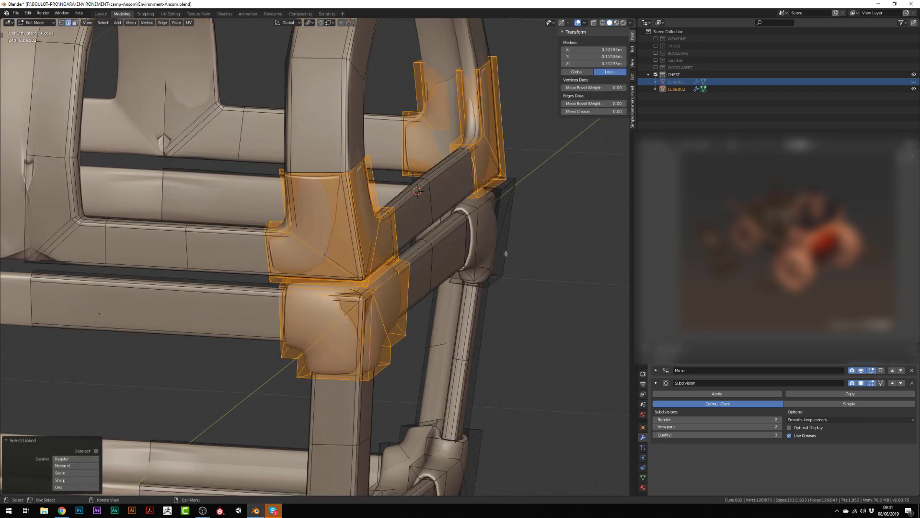
scroll(505, 254, down, 3)
key(l)
key(l)
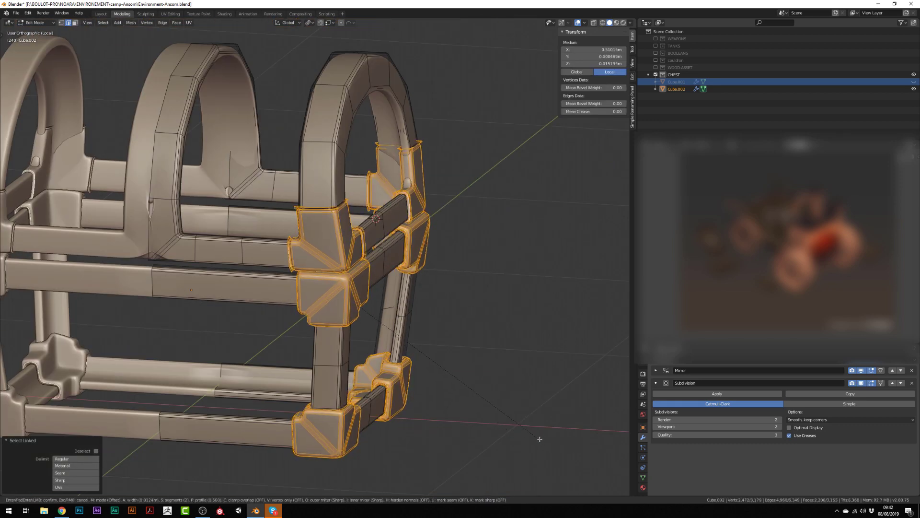
right_click(539, 435)
scroll(508, 393, up, 3)
mouse_move(490, 343)
middle_down()
mouse_move(483, 370)
mouse_move(481, 353)
mouse_move(488, 358)
middle_up()
key(ctrl+b)
right_click(491, 368)
scroll(487, 365, down, 1)
key(alt+a)
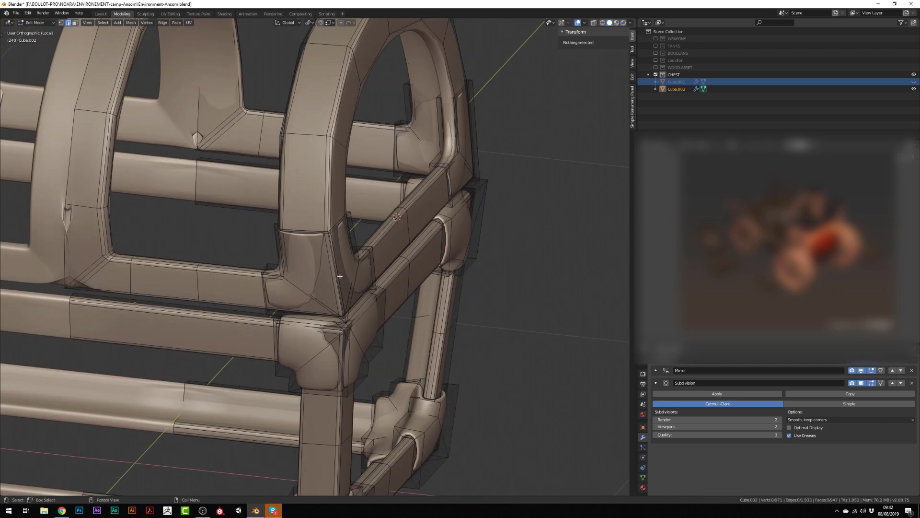
Adjust the lid corner reinforcement along its normals and hide the unselected parts of the frame.
scroll(403, 324, up, 1)
key(l)
key(alt+s)
middle_drag(385, 307, 357, 335)
key(l)
scroll(493, 138, down, 2)
key(shift+h)
scroll(384, 278, up, 4)
middle_drag(361, 283, 377, 319)
Select a face loop on the corner reinforcement and turn off the Subdivision modifier's viewport display.
key(alt+a)
key(3)
alt+click(356, 342)
click(860, 382)
scroll(370, 406, down, 2)
scroll(357, 399, up, 3)
Add the other face loops around the corner reinforcements to the selection and hide them.
middle_drag(370, 407, 230, 201)
alt+shift+click(413, 240)
scroll(318, 264, down, 2)
alt+shift+click(199, 358)
middle_drag(199, 358, 112, 283)
alt+shift+click(303, 232)
scroll(311, 245, down, 5)
scroll(357, 206, up, 5)
alt+shift+click(353, 226)
middle_drag(341, 282, 426, 307)
key(h)
Select the linked faces of the lid's corner reinforcements, delimited by seams, and scale them along their normals.
key(l)
scroll(353, 225, down, 6)
key(l)
scroll(506, 235, up, 4)
shift+middle_drag(506, 235, 346, 259)
key(alt+s)
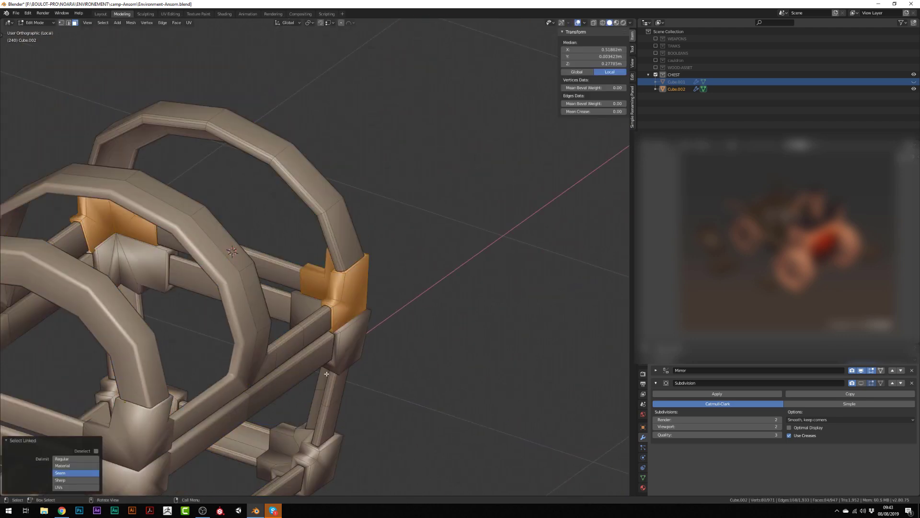
Bevel the edges of the selected corner reinforcements on the lid and box.
scroll(327, 373, up, 3)
key(ctrl+b)
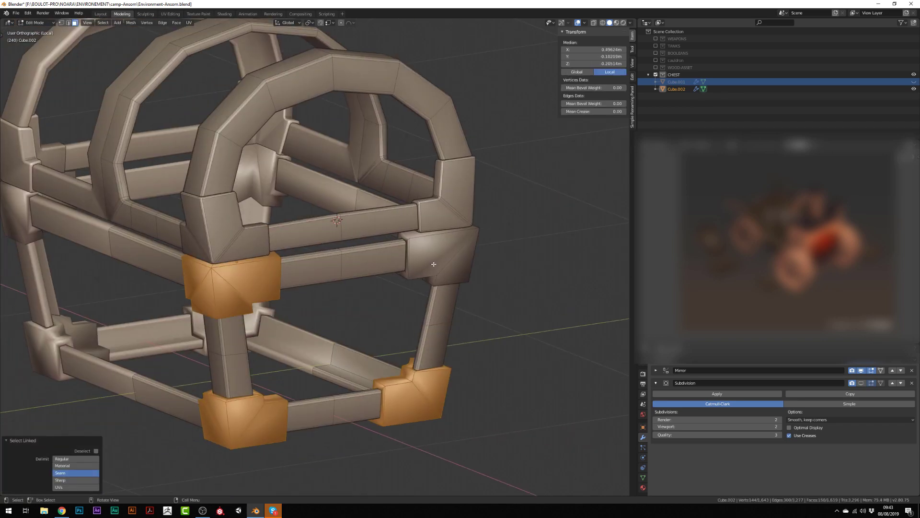
scroll(404, 381, up, 3)
key(ctrl+b)
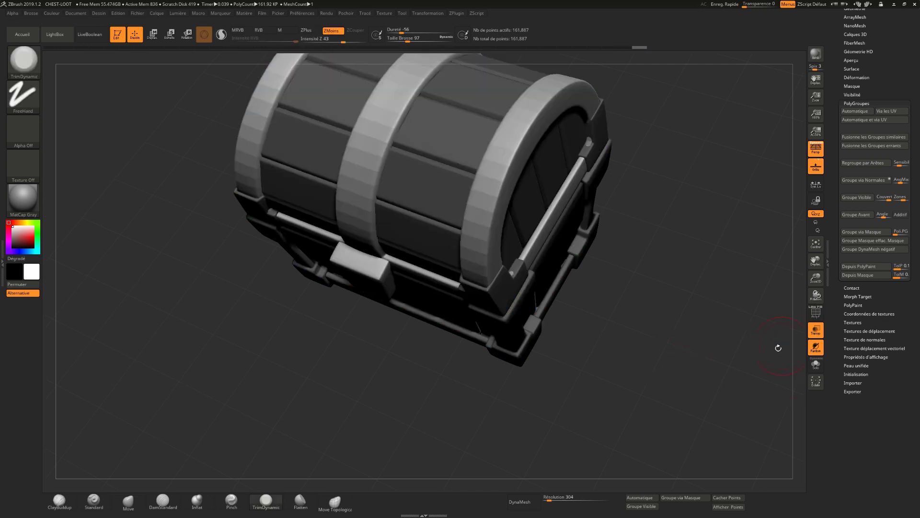
Switch to ZBrush, hide the masked points, and group the visible lid frame and lock plate as one polygroup.
click(732, 497)
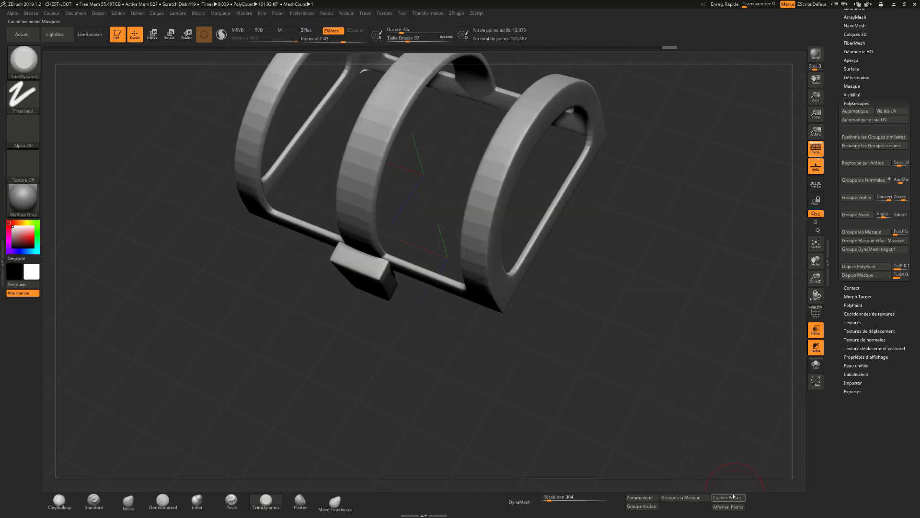
click(867, 200)
ctrl+shift+click(696, 288)
Subdivide the whole chest twice and convert it to a DynaMesh with groups at resolution 304.
drag(917, 45, 918, 182)
drag(660, 305, 640, 434)
key(ctrl+d)
key(ctrl+d)
click(854, 158)
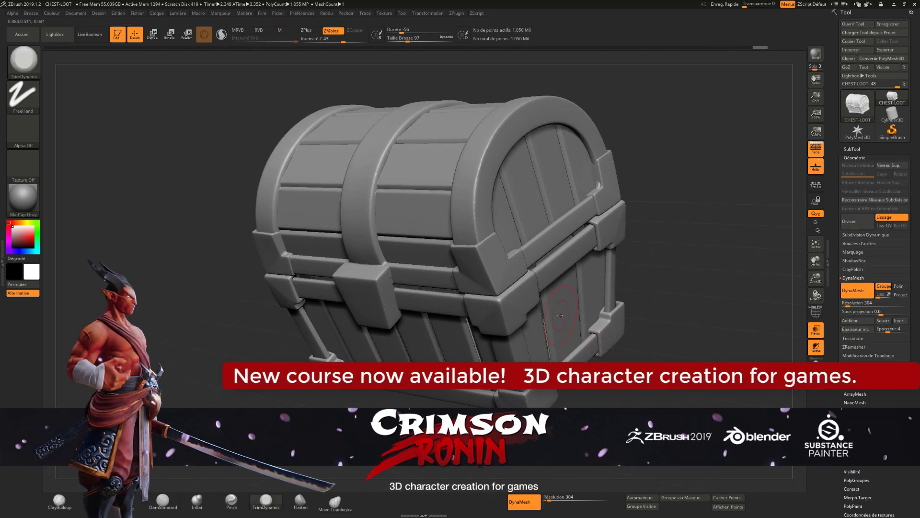
Trim the outer edge of the lid's end arch with the TrimDynamic brush at size 41.
drag(472, 230, 480, 160)
ctrl+right_drag(474, 192, 478, 211)
key(s)
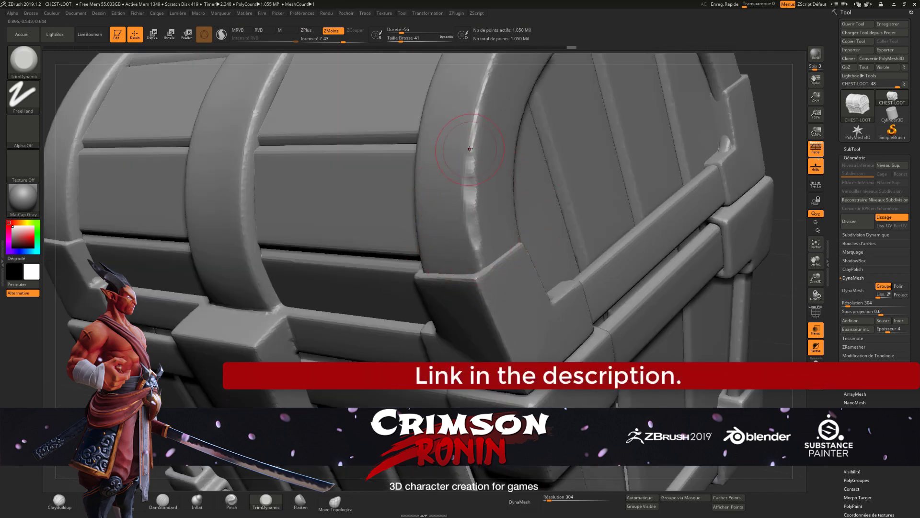
mouse_move(473, 137)
mouse_down()
mouse_move(471, 192)
mouse_move(438, 201)
mouse_up()
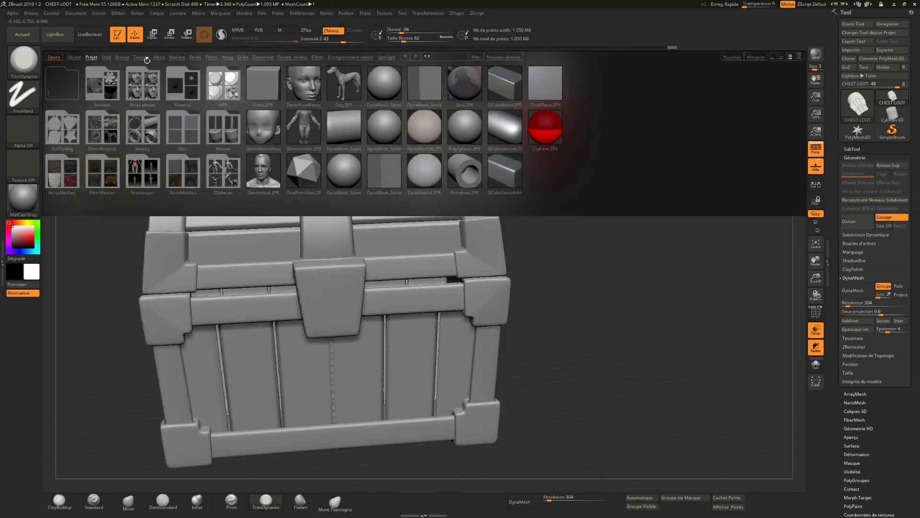
Load the OrbFlatten_Edge brush from the brush library.
click(125, 57)
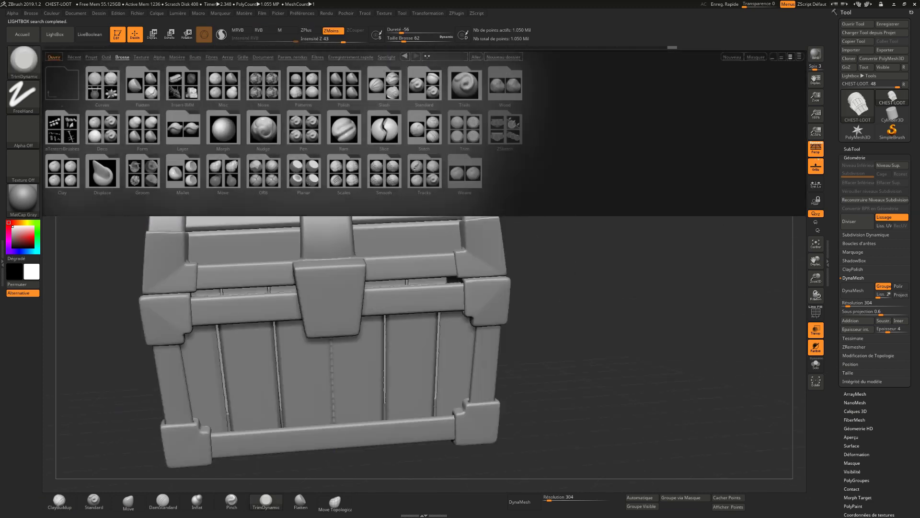
double_click(264, 171)
double_click(63, 129)
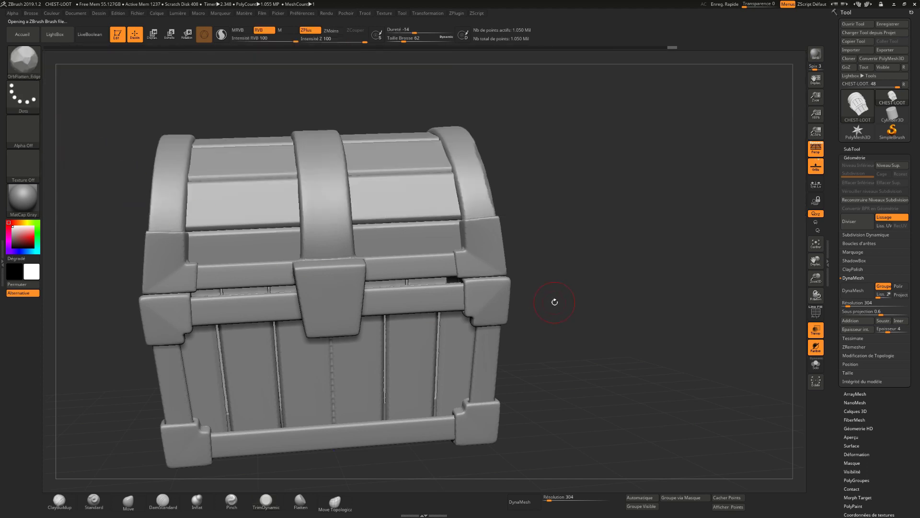
Chip the outer edge of the lid's end arch with OrbFlatten_Edge strokes at brush size 62.
drag(572, 310, 537, 203)
drag(594, 331, 547, 306)
drag(496, 123, 472, 211)
alt+drag(623, 269, 623, 335)
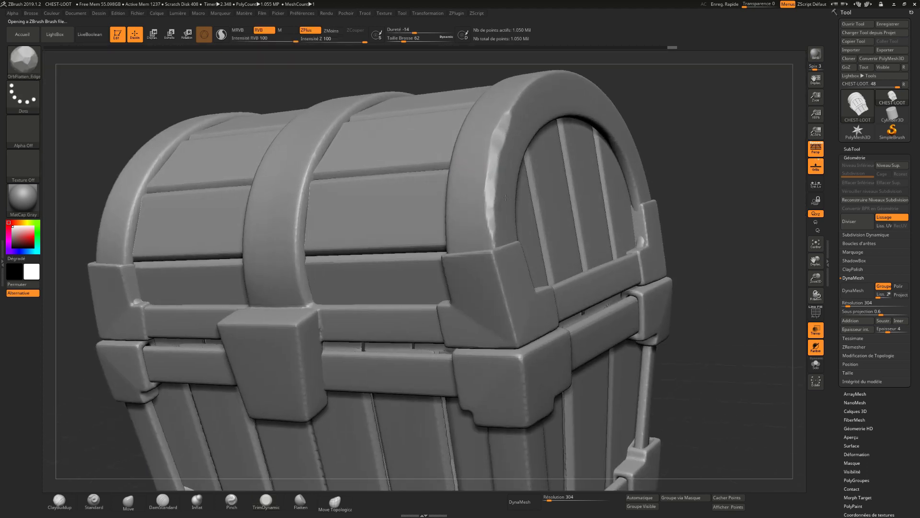
drag(493, 155, 487, 211)
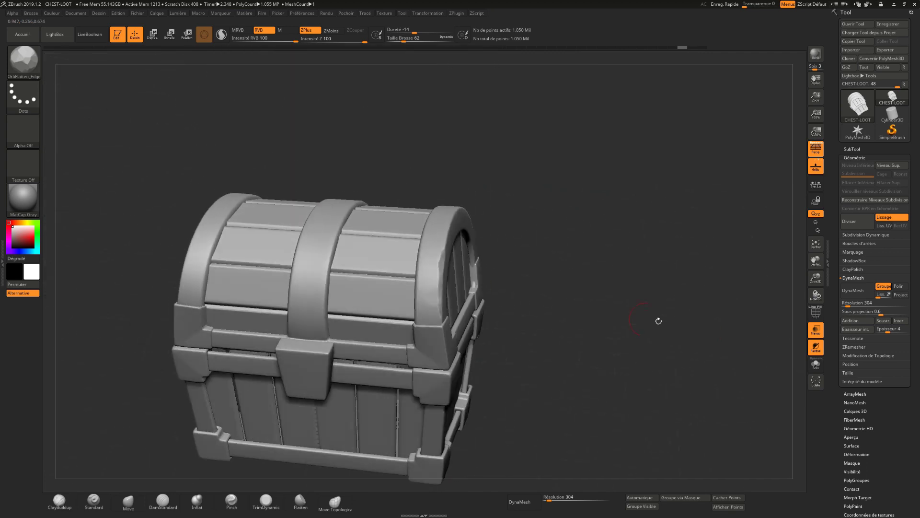
click(816, 311)
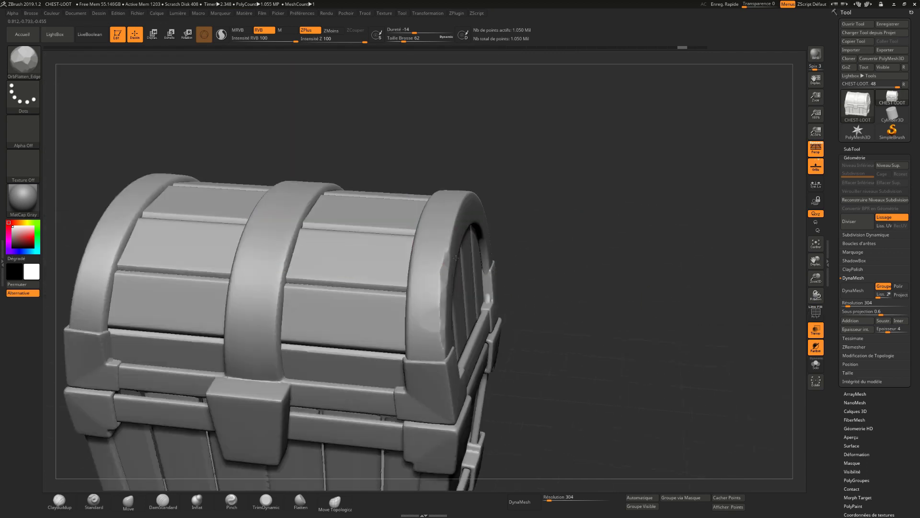
drag(558, 239, 515, 266)
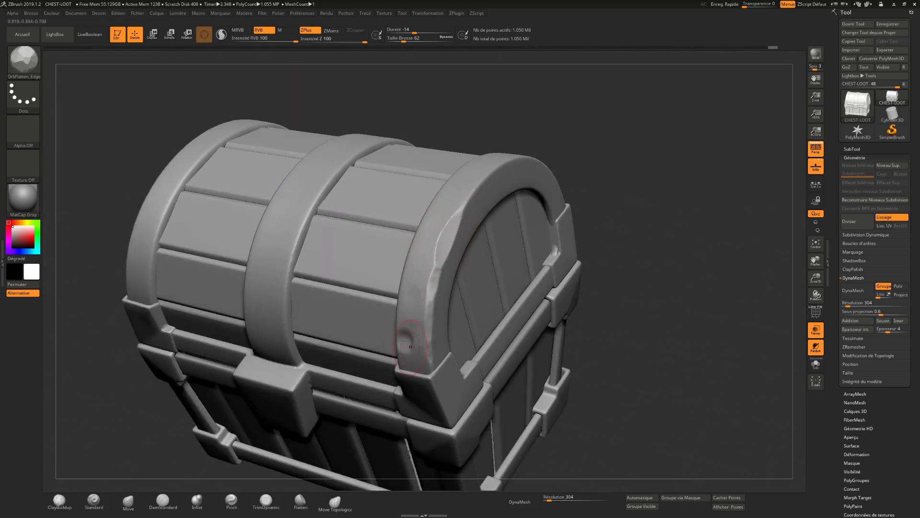
drag(426, 319, 453, 287)
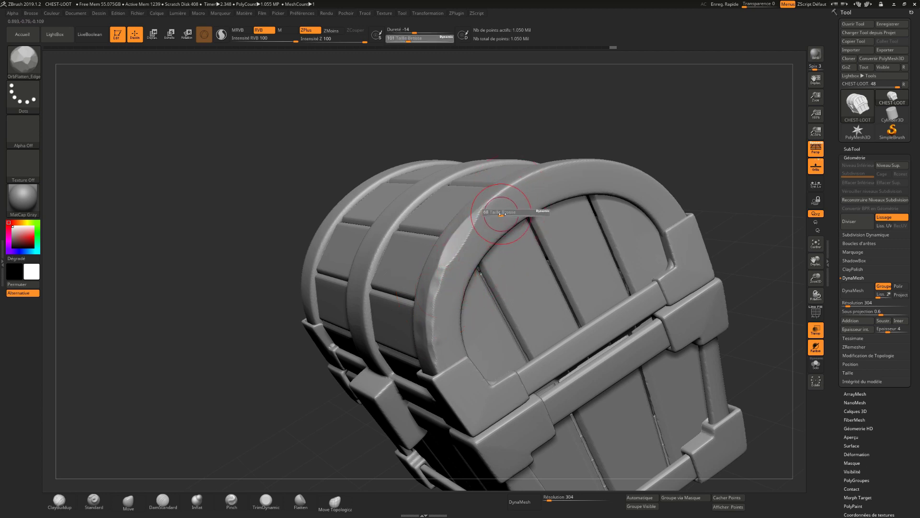
Try a resized OrbFlatten_Edge stroke on the end arch's edge and undo it.
right_drag(539, 218, 509, 211)
key(s)
drag(468, 298, 479, 273)
mouse_move(532, 268)
right_down()
mouse_move(489, 294)
mouse_move(498, 314)
mouse_move(590, 347)
mouse_move(535, 263)
mouse_move(570, 258)
right_up()
key(ctrl+z)
Subdivide the chest once more to level 2.
right_drag(570, 258, 532, 274)
key(ctrl+d)
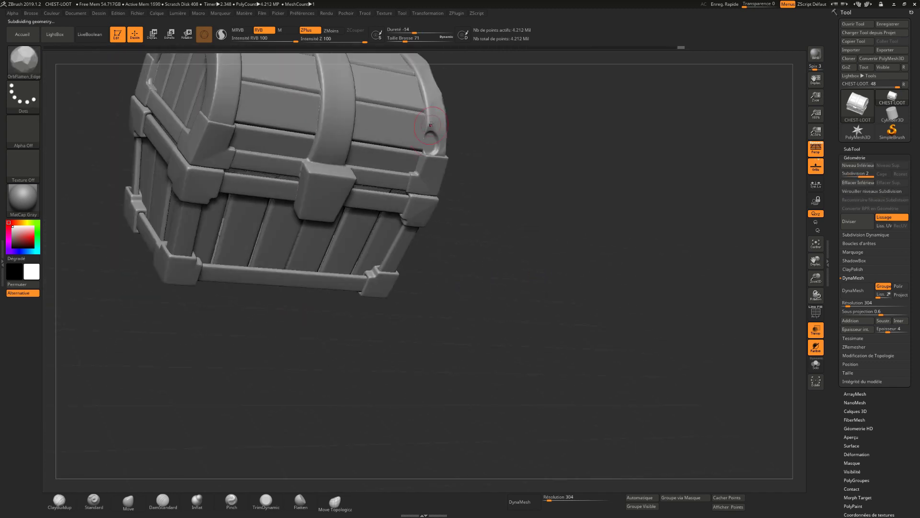
mouse_move(434, 124)
right_down()
mouse_move(445, 169)
mouse_move(404, 232)
right_up()
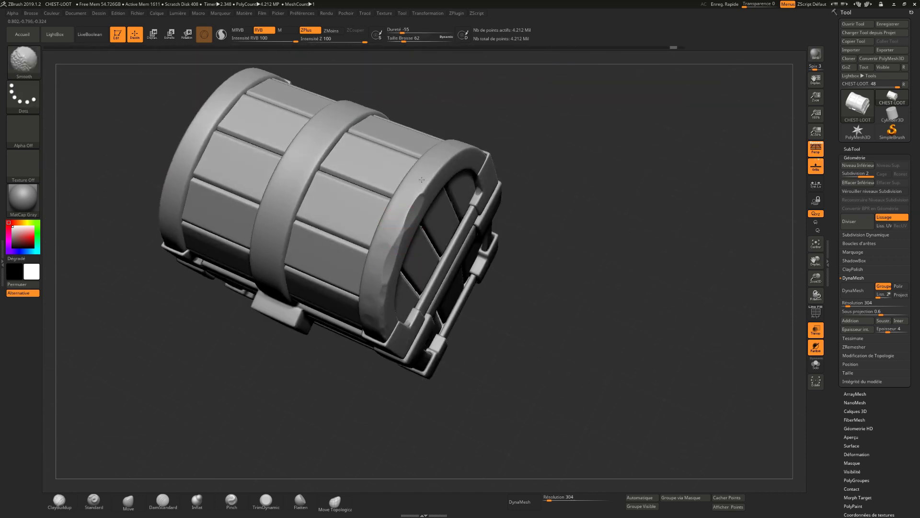
Undo the latest strokes on the chest and reload the OrbFlatten_Edge brush from the library.
key(ctrl+z)
mouse_move(425, 181)
right_down()
mouse_move(407, 206)
mouse_move(434, 220)
right_up()
right_drag(418, 175, 438, 180)
key(comma)
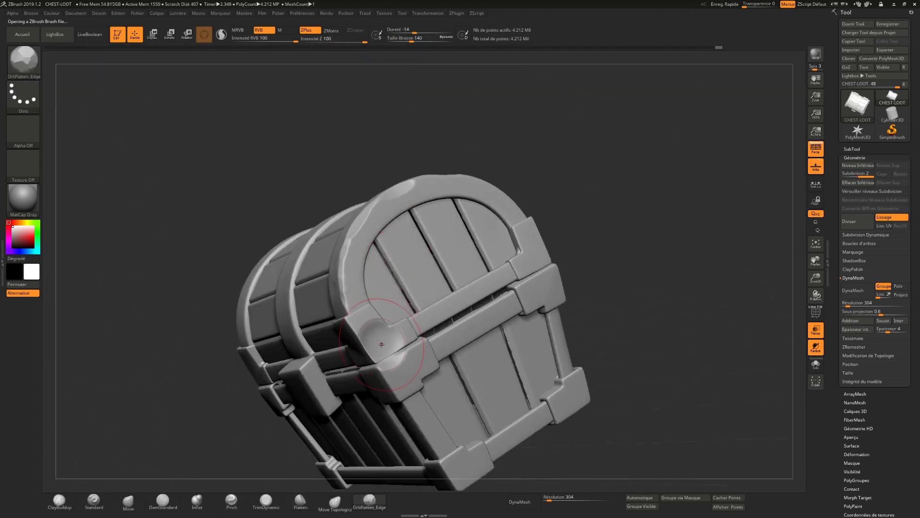
key(ctrl+z)
Reduce the brush size to 22 and smooth the edge of the box's upper corner reinforcement.
key(s)
drag(599, 224, 586, 224)
mouse_move(568, 230)
right_down()
mouse_move(579, 302)
mouse_move(558, 277)
mouse_move(347, 274)
right_up()
key(s)
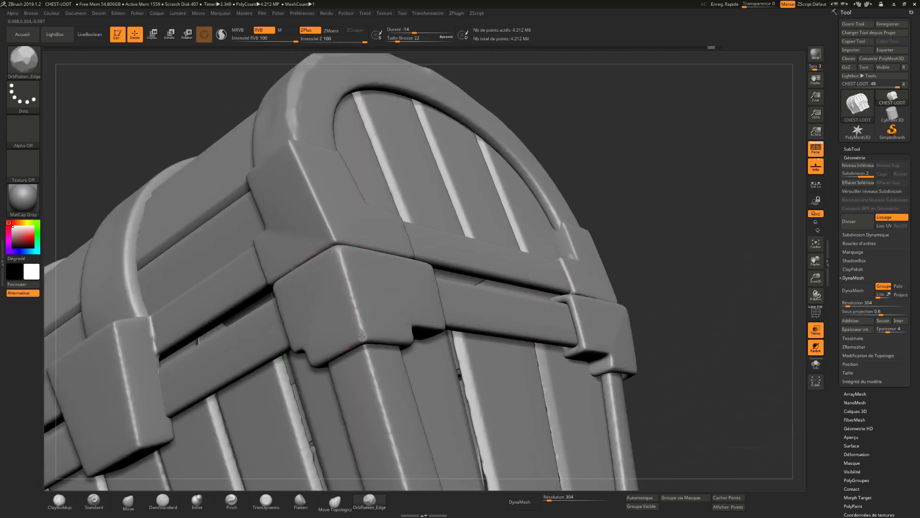
right_drag(341, 260, 280, 351)
shift+drag(320, 292, 301, 334)
Isolate the box's upper corner reinforcement and chip its edges with OrbFlatten_Edge at brush size 35.
ctrl+shift+click(317, 268)
key(f)
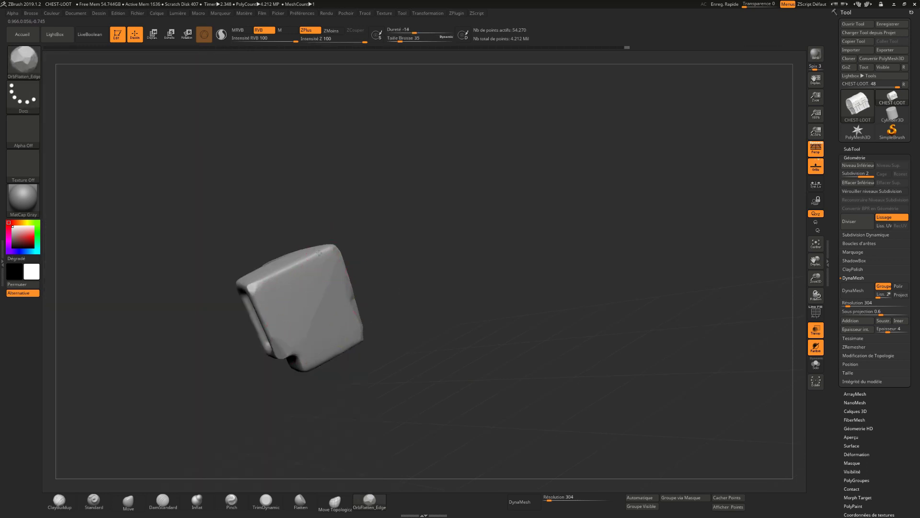
mouse_move(326, 249)
right_down()
mouse_move(334, 245)
mouse_move(324, 263)
right_up()
right_drag(348, 224, 458, 202)
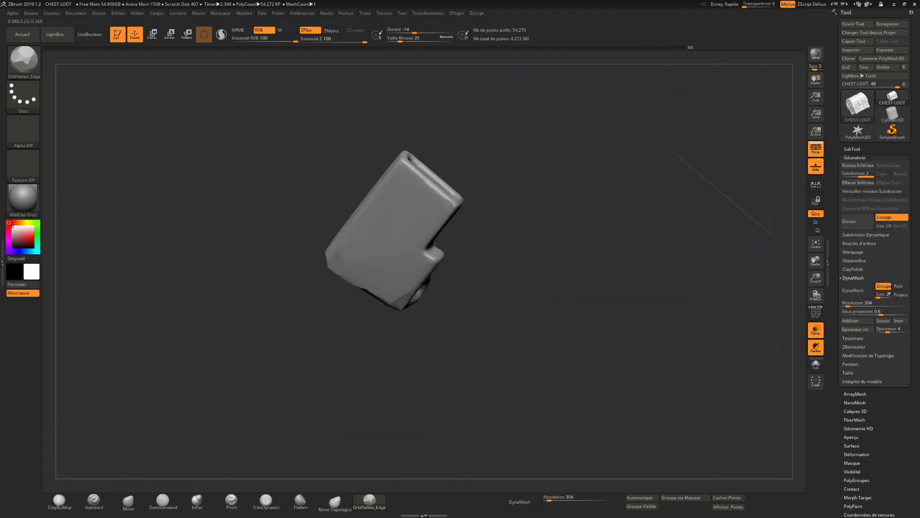
right_drag(401, 161, 400, 192)
Show the whole chest, isolate the lid frame, and chip its end arch's outer edge at brush size 77.
ctrl+shift+click(526, 204)
ctrl+shift+click(443, 172)
alt+right_drag(522, 192, 512, 269)
drag(446, 161, 461, 219)
right_drag(547, 268, 421, 230)
ctrl+right_drag(501, 335, 501, 407)
drag(479, 211, 503, 290)
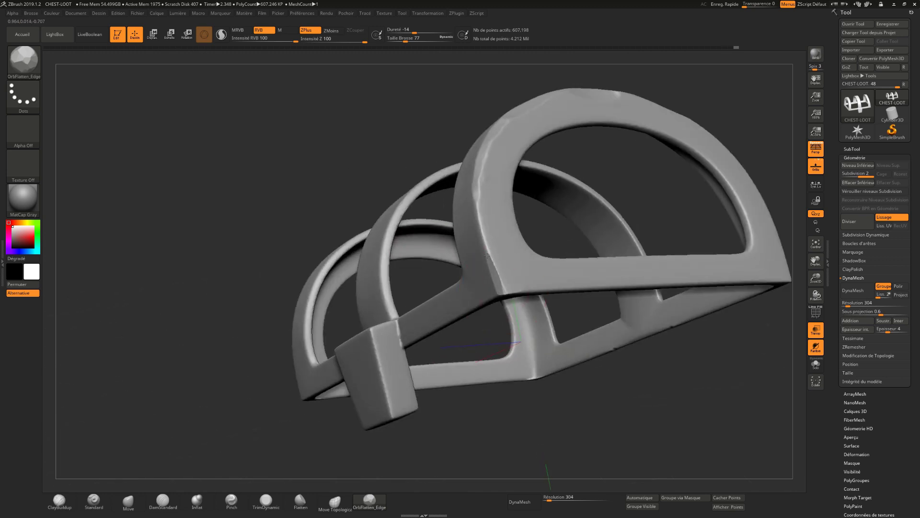
Chip the lid frame's corner and lower edges beside the end arch with OrbFlatten_Edge strokes.
right_drag(496, 277, 552, 287)
drag(501, 302, 493, 283)
right_drag(494, 283, 473, 206)
drag(472, 206, 451, 230)
alt+right_drag(451, 192, 422, 240)
drag(423, 239, 422, 213)
Turn off perspective and paint a keyhole-shaped mask on the front of the lock plate.
right_drag(428, 204, 374, 341)
alt+right_drag(350, 365, 409, 308)
key(p)
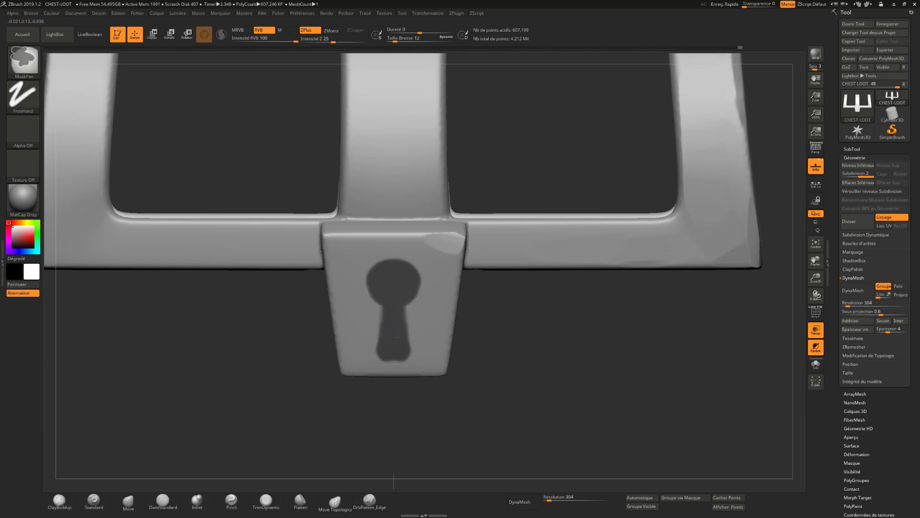
Invert the keyhole mask, push the keyhole shape inward into the lock plate, and return to drawing mode.
right_drag(397, 317, 354, 334)
ctrl+click(268, 158)
click(152, 35)
drag(559, 223, 579, 222)
ctrl+click(540, 387)
click(134, 35)
Show the whole chest and remesh it with DynaMesh at resolution 352, freezing its subdivision levels.
right_drag(353, 368, 658, 256)
key(s)
drag(599, 262, 606, 262)
right_drag(663, 297, 671, 304)
key(f)
click(513, 502)
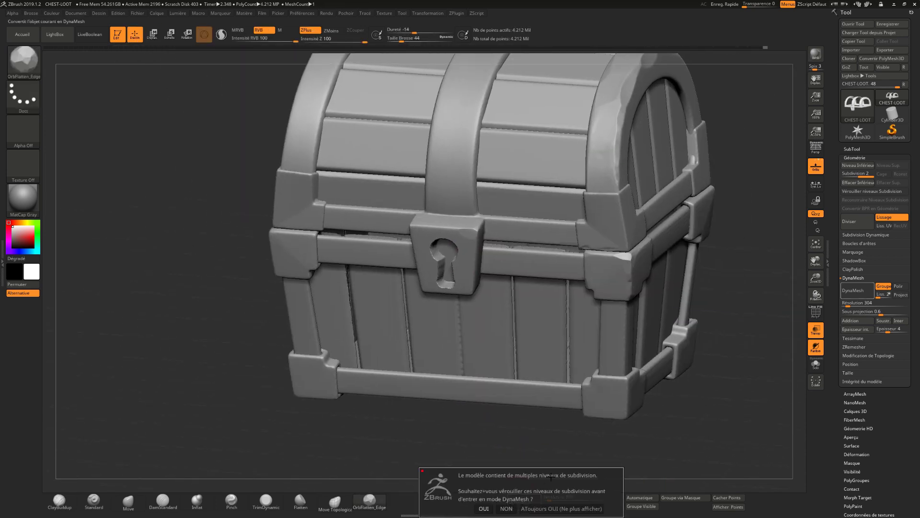
click(484, 509)
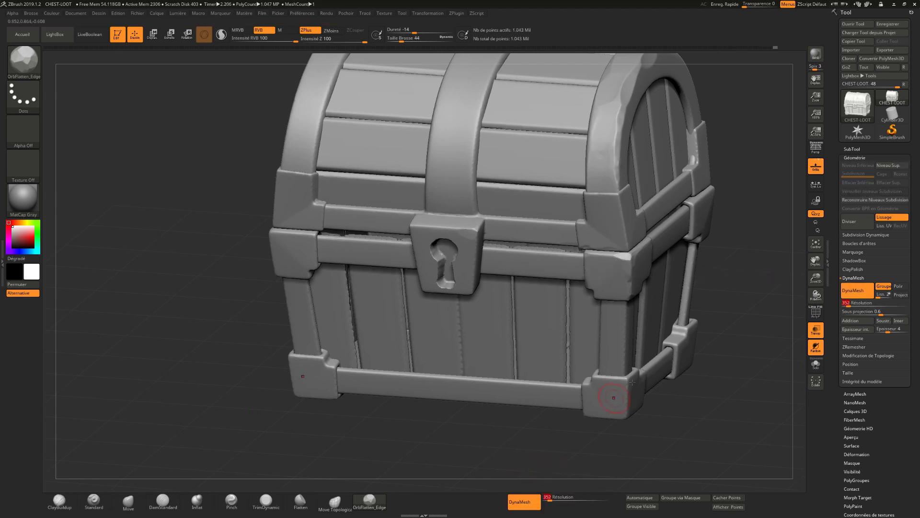
Isolate the lid frame and chip the lock plate's side and upper edges with OrbFlatten_Edge.
ctrl+shift+click(471, 284)
ctrl+right_drag(471, 284, 471, 244)
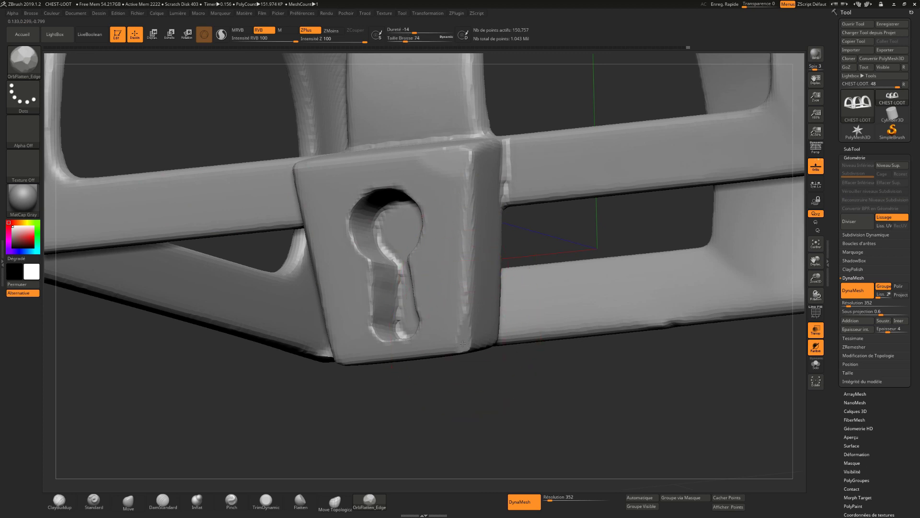
drag(469, 206, 470, 165)
right_drag(470, 165, 516, 168)
drag(467, 196, 463, 160)
right_drag(431, 103, 422, 164)
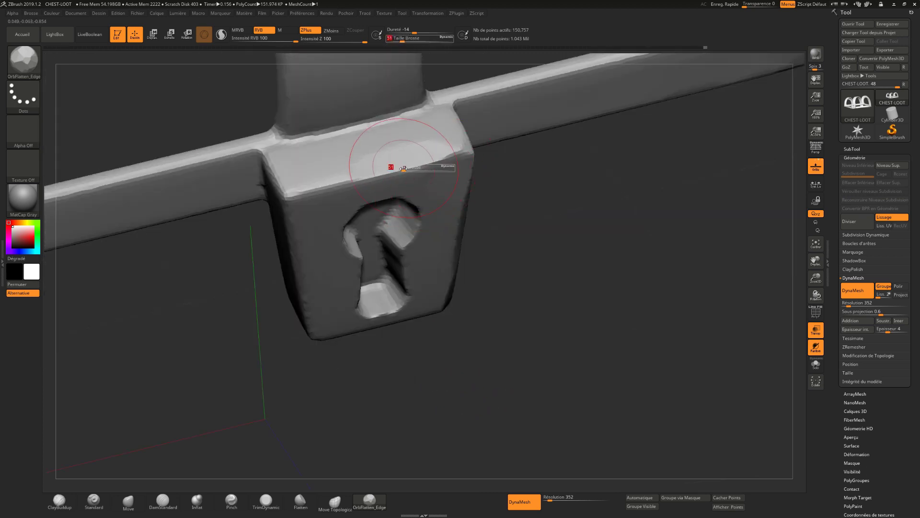
Chip the lock plate's opposite side edge and lower corner at brush size 37.
mouse_move(285, 198)
right_down()
mouse_move(301, 208)
mouse_move(306, 267)
right_up()
right_drag(361, 293, 371, 295)
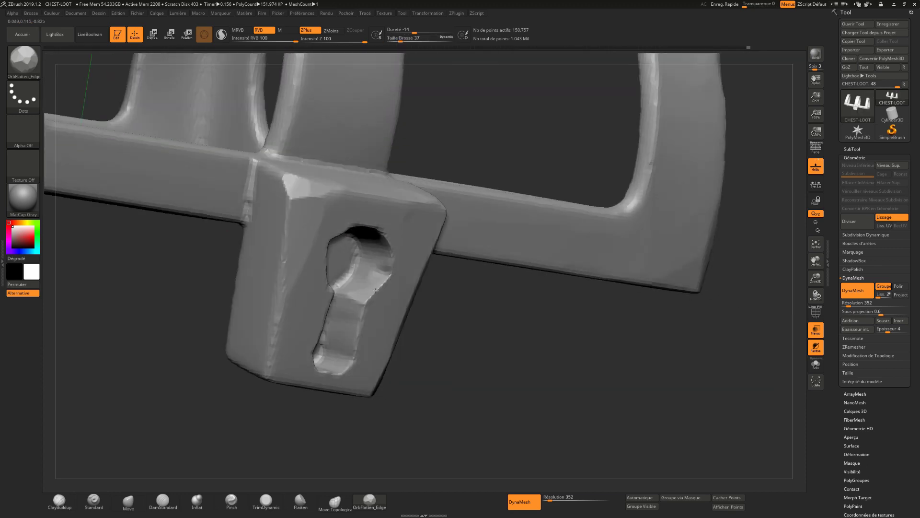
right_drag(315, 368, 326, 411)
drag(328, 417, 328, 384)
ctrl+right_drag(329, 384, 342, 316)
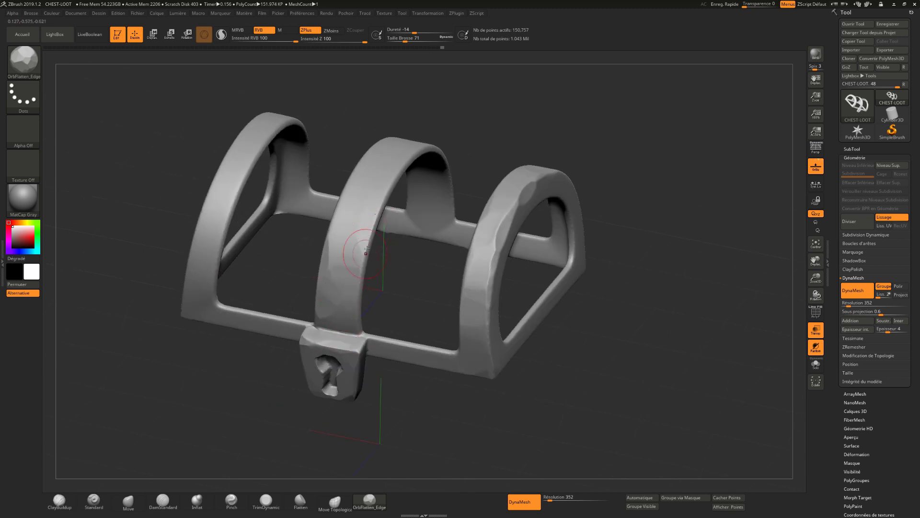
Change the viewport material to Orb_clay_gloss.
key(m)
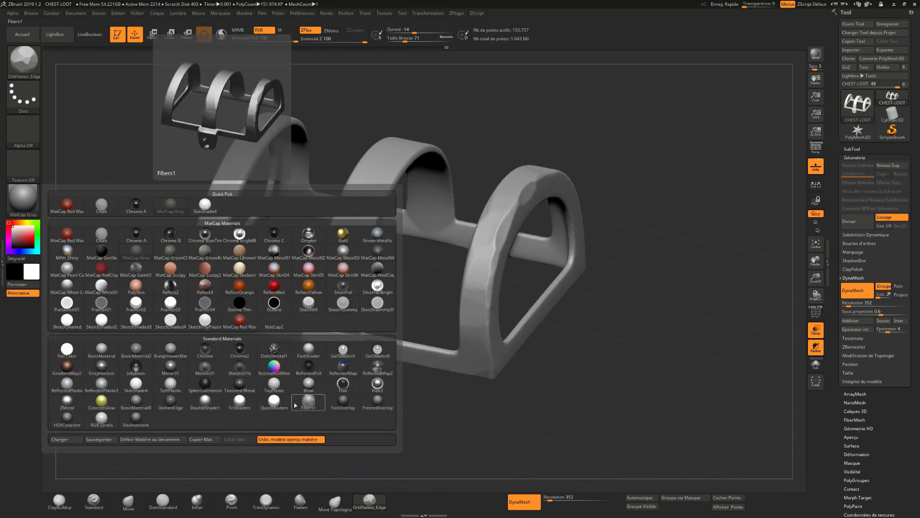
click(68, 286)
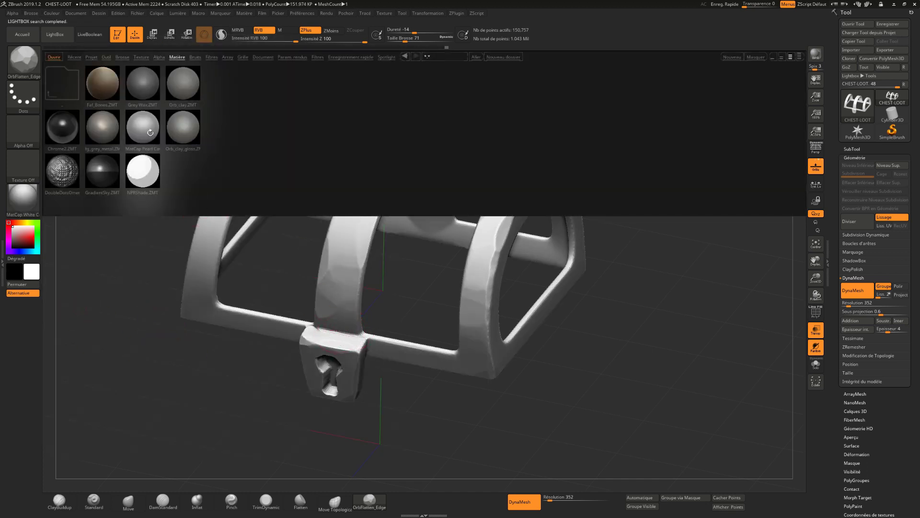
double_click(186, 133)
drag(394, 256, 327, 253)
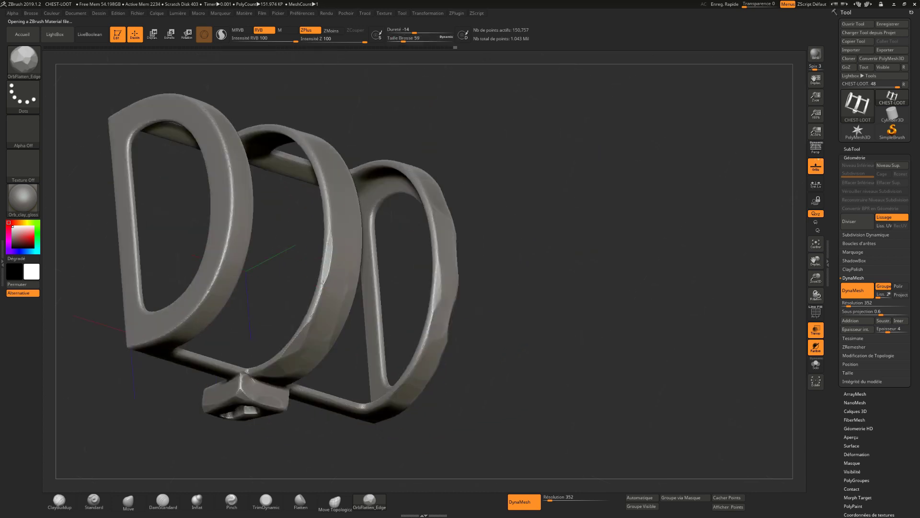
Chip the side edges of the lid frame's arches with OrbFlatten_Edge, adjusting the brush size to 65.
drag(320, 290, 376, 220)
mouse_move(355, 264)
right_down()
mouse_move(341, 278)
mouse_move(323, 342)
right_up()
key(s)
drag(323, 341, 322, 342)
right_drag(317, 344, 429, 265)
Preview the Faf_Bones and grey metal materials on the lid frame, and return to Orb_clay_gloss.
key(comma)
click(182, 59)
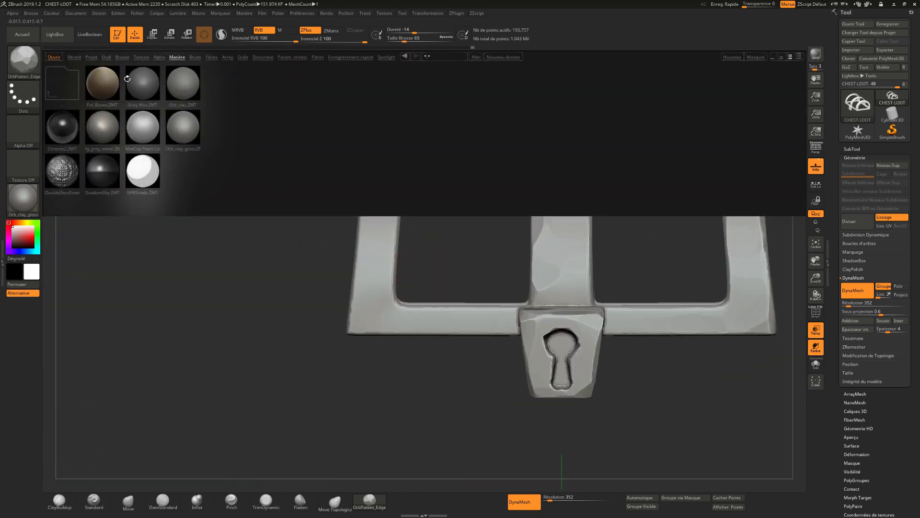
double_click(115, 92)
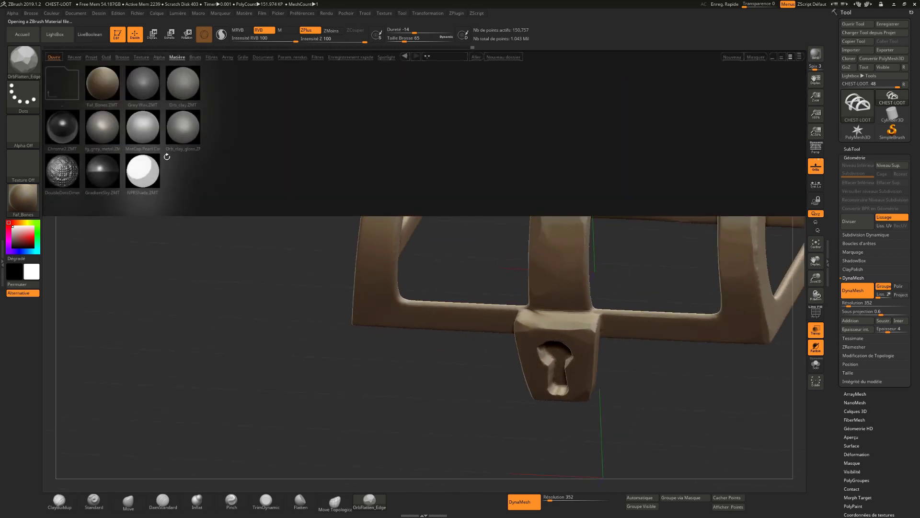
double_click(114, 132)
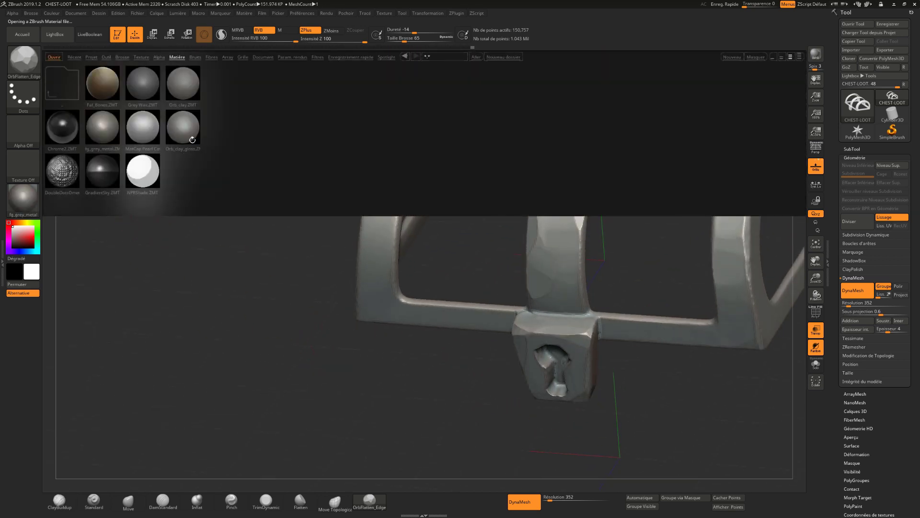
double_click(183, 127)
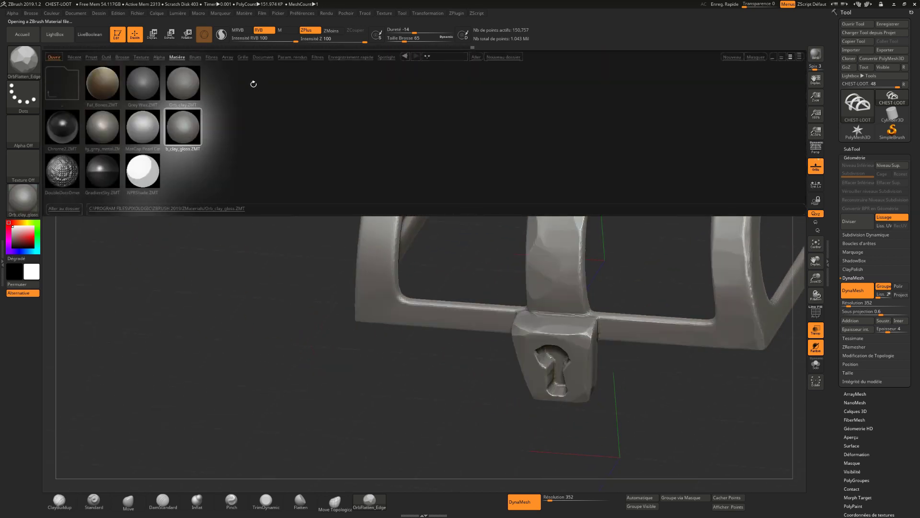
Load the Orb_Cracks brush and carve cracks into the end arch and the upper part of the lock plate at brush size 46.
click(123, 57)
double_click(261, 193)
double_click(102, 84)
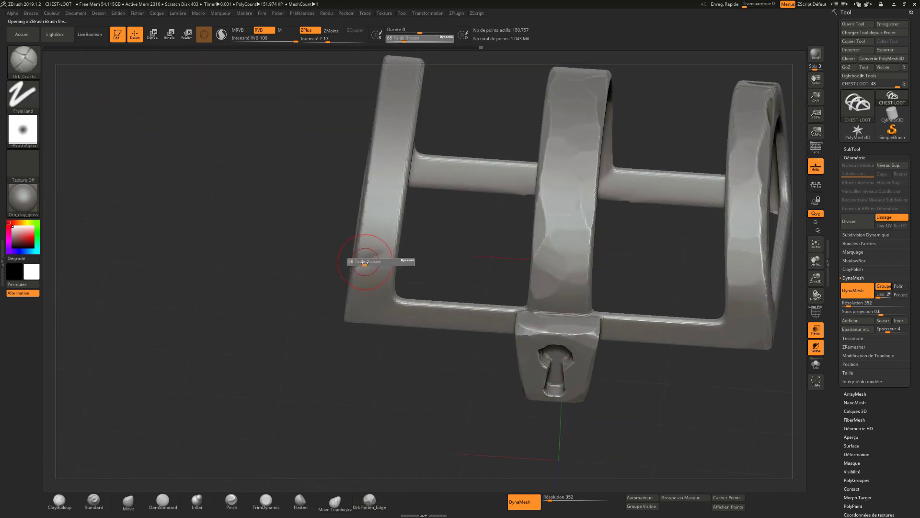
mouse_move(363, 263)
right_down()
mouse_move(348, 265)
mouse_move(446, 273)
mouse_move(523, 320)
mouse_move(500, 338)
right_up()
Load the Orb_Pinch brush and sharpen the cracks on the end arch and lock plate at brush size 39.
key(comma)
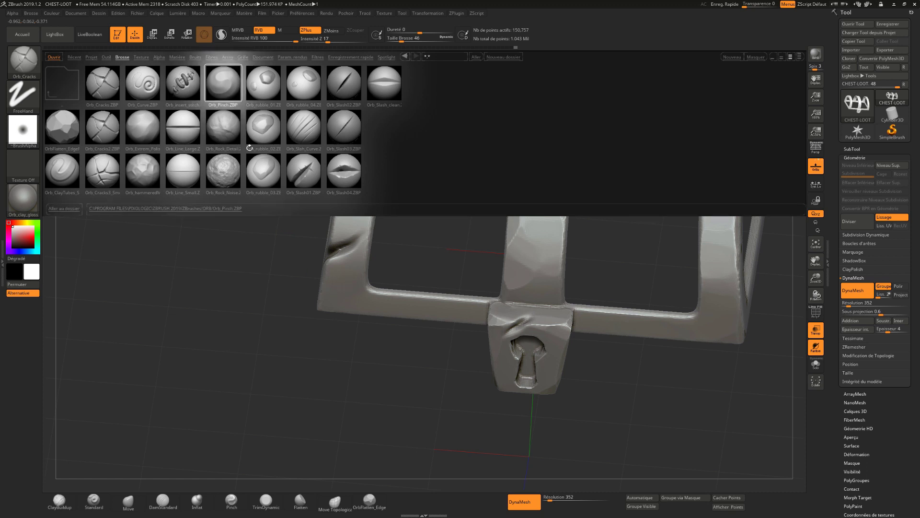
double_click(223, 91)
key(s)
right_drag(350, 243, 299, 287)
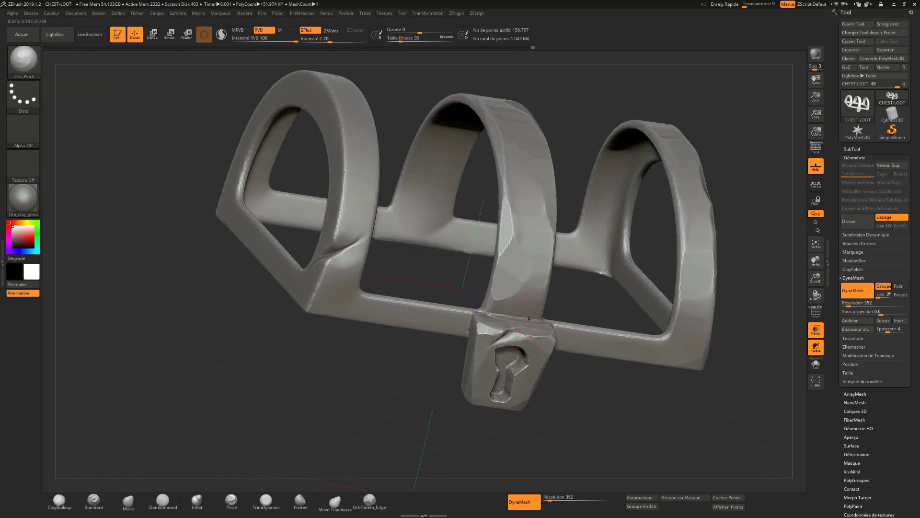
Chip the outer edges of the lid frame's end arch with OrbFlatten_Edge at brush size 62.
mouse_move(324, 282)
right_down()
mouse_move(374, 239)
mouse_move(306, 268)
mouse_move(289, 137)
mouse_move(291, 178)
right_up()
drag(291, 178, 286, 164)
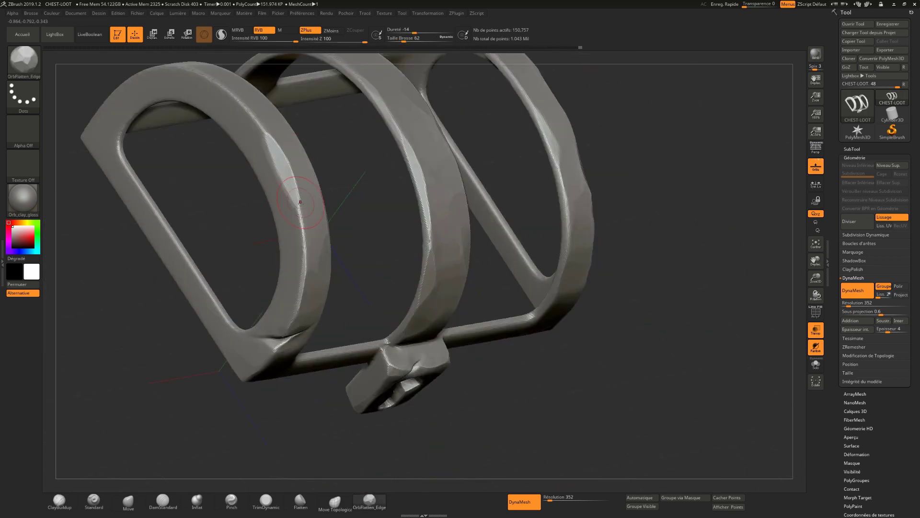
mouse_move(300, 205)
right_down()
mouse_move(393, 242)
mouse_move(422, 158)
mouse_move(320, 269)
mouse_move(373, 209)
right_up()
drag(374, 209, 390, 201)
mouse_move(389, 201)
right_down()
mouse_move(199, 183)
mouse_move(289, 149)
mouse_move(99, 193)
mouse_move(169, 157)
right_up()
drag(169, 158, 161, 198)
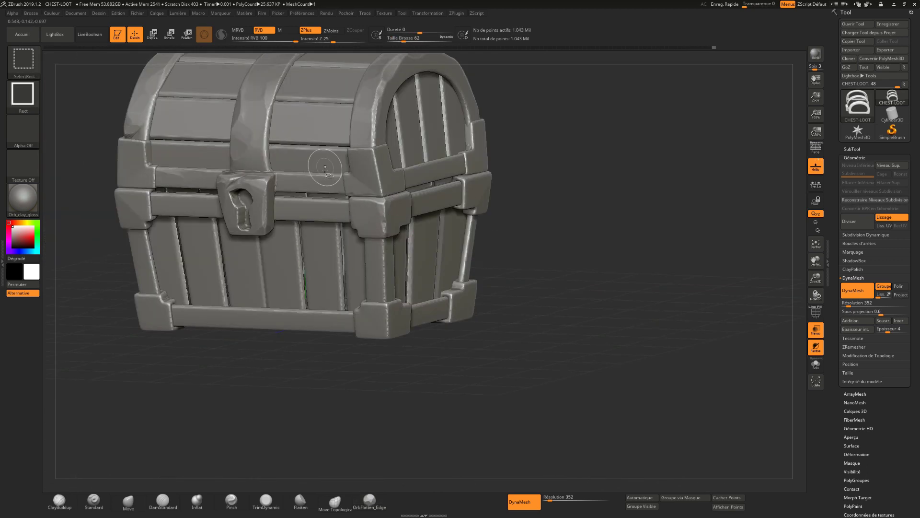
Hide the lid's front and end planks.
ctrl+shift+click(325, 167)
ctrl+shift+click(313, 120)
ctrl+shift+click(424, 124)
ctrl+shift+click(187, 136)
Hide the box's planks, lower frame and corner reinforcements so that the lid frame and its corner pieces remain.
right_drag(316, 164, 336, 269)
ctrl+shift+click(174, 389)
ctrl+shift+click(130, 399)
ctrl+shift+click(220, 393)
ctrl+shift+click(324, 386)
ctrl+shift+click(374, 382)
ctrl+shift+click(387, 339)
ctrl+shift+click(376, 439)
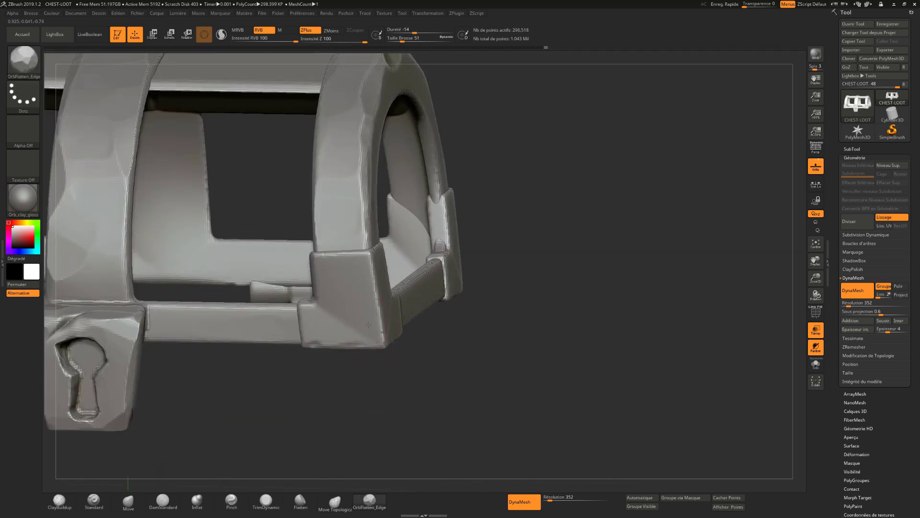
Isolate the lid's corner reinforcements and chip their edges with OrbFlatten_Edge at brush size 51.
right_drag(368, 325, 355, 320)
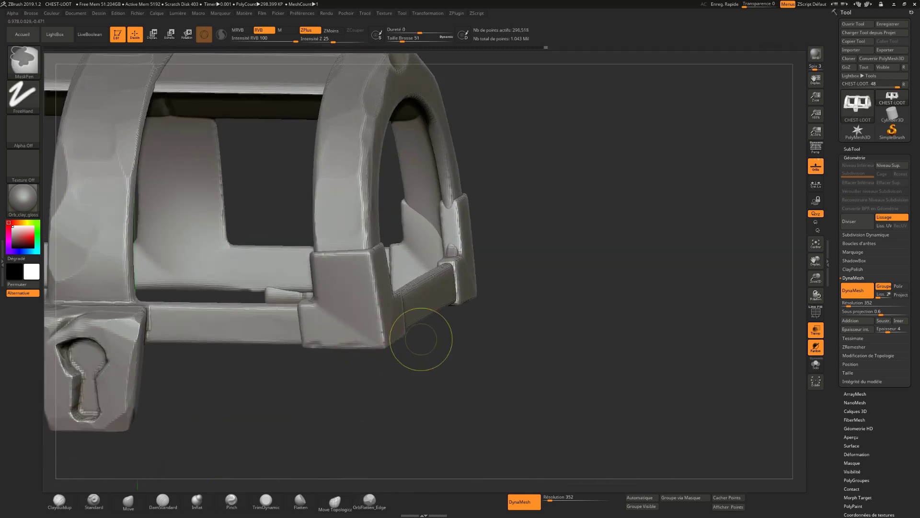
right_drag(421, 339, 365, 326)
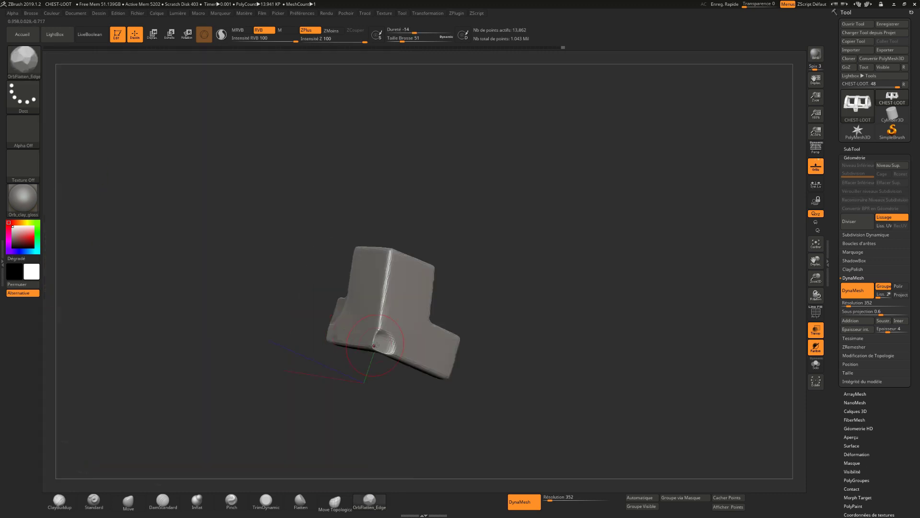
right_drag(375, 345, 386, 336)
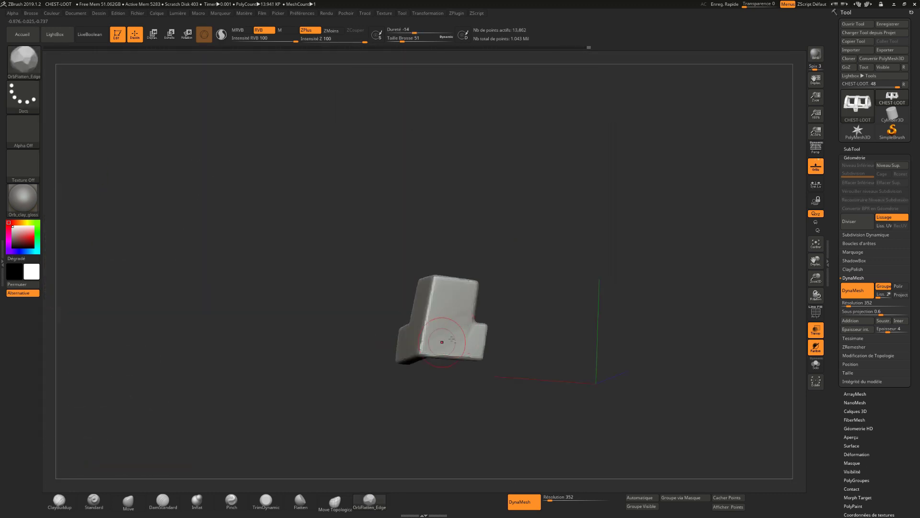
right_drag(391, 341, 408, 338)
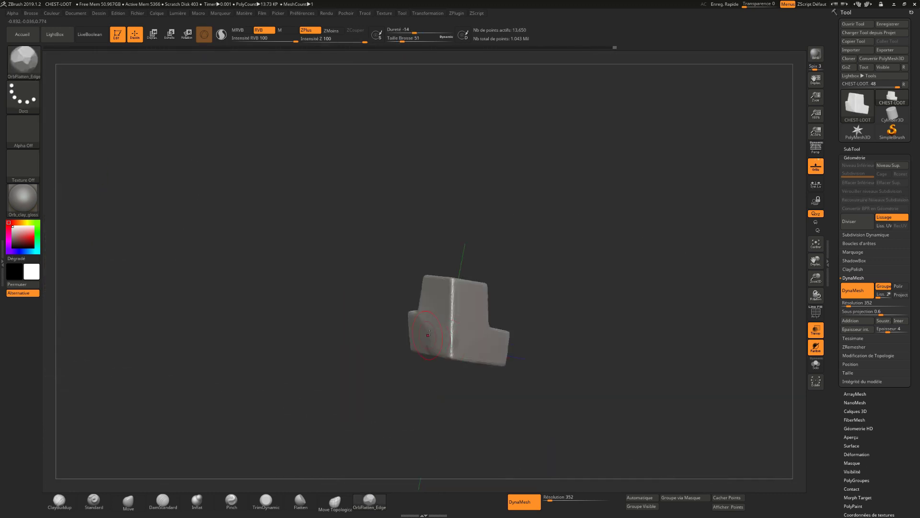
Adjust the brush's auto masking by PolyGroups and chip the isolated corner piece's edges at brush size 46.
right_drag(428, 335, 441, 328)
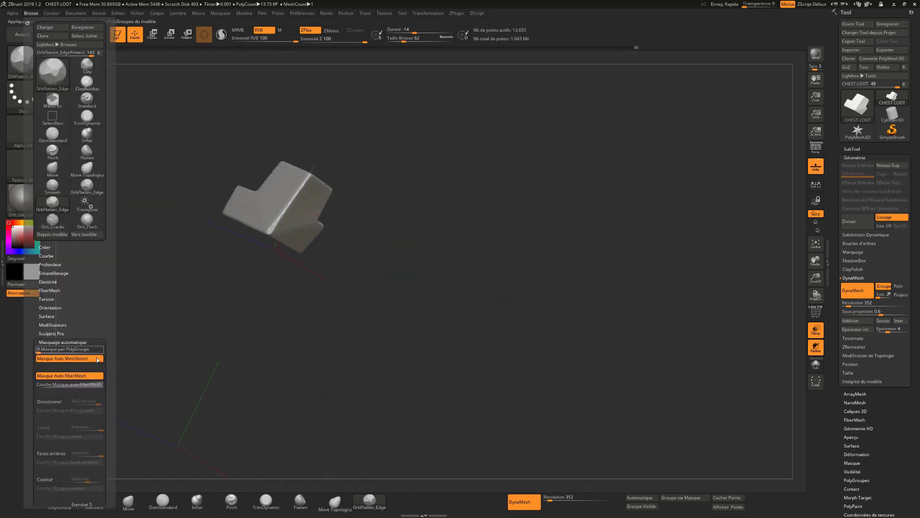
click(69, 350)
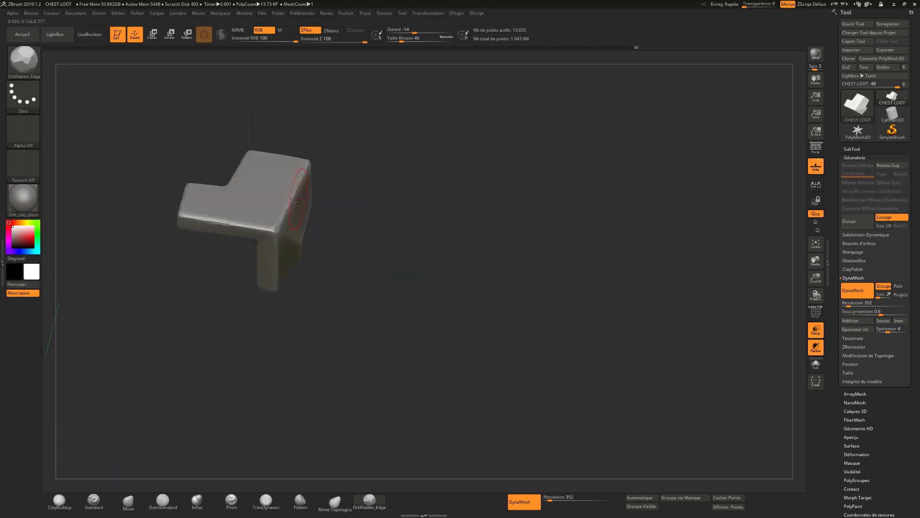
right_drag(272, 231, 291, 220)
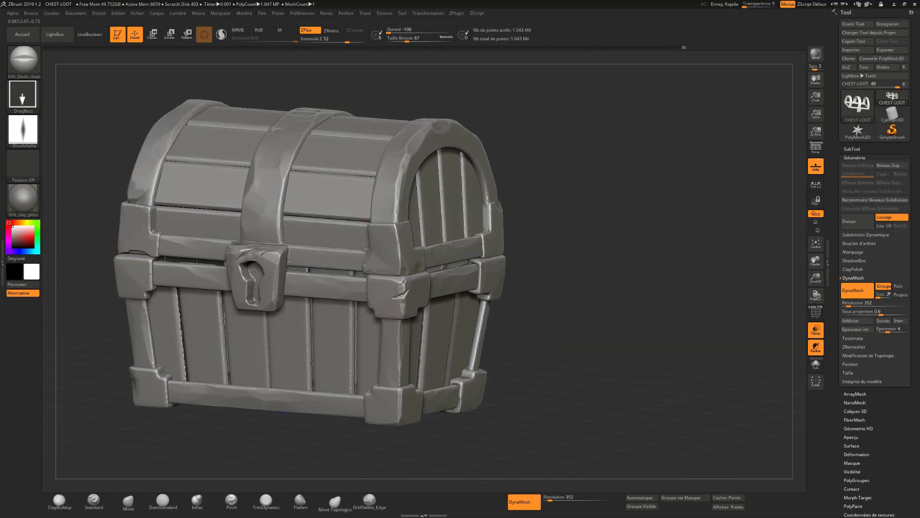
Carve wood grain lines and a spiral knot into the chest's end planks with Orb_Cracks at brush size 37.
shift+right_drag(398, 288, 338, 226)
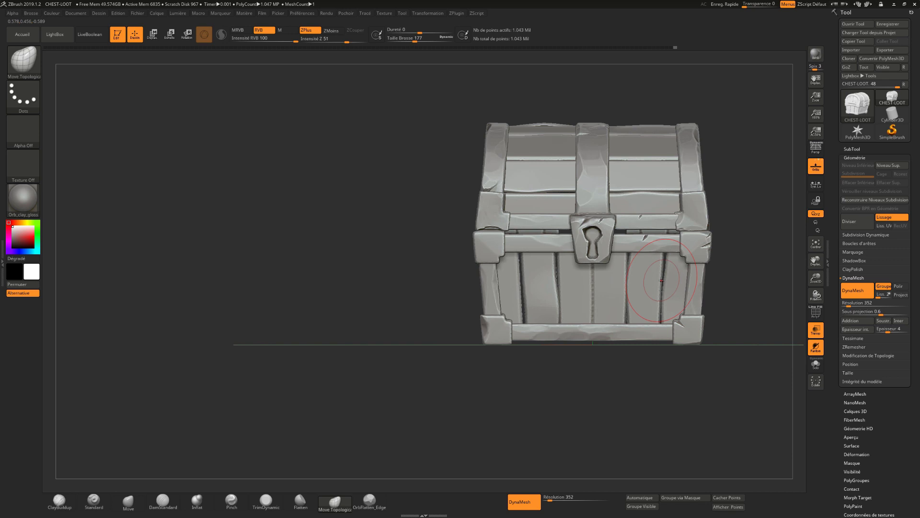
key(b)
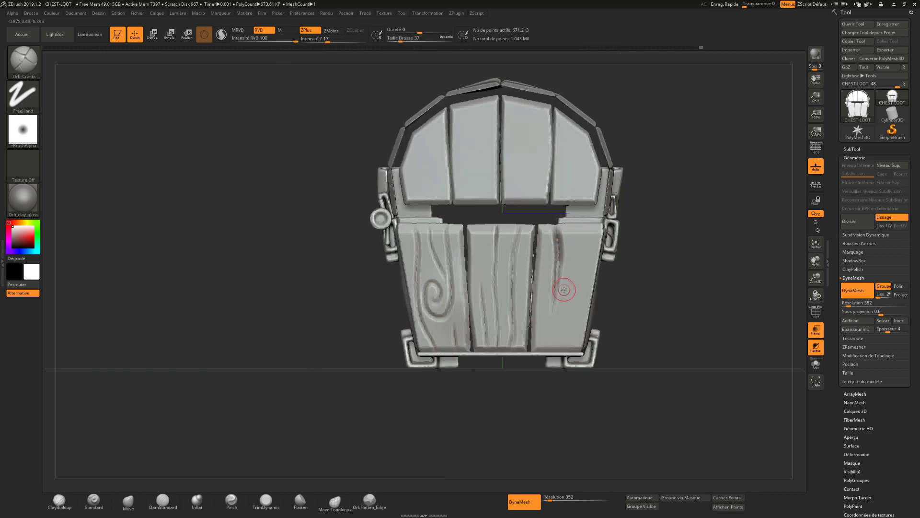
right_drag(481, 263, 426, 253)
right_drag(434, 190, 540, 158)
mouse_move(547, 283)
right_down()
mouse_move(551, 259)
mouse_move(460, 261)
right_up()
mouse_move(486, 197)
right_down()
mouse_move(489, 240)
mouse_move(537, 242)
right_up()
Sharpen the end planks' wood grain with Orb_Pinch at brush size 33, and show the whole chest again.
click(56, 34)
double_click(305, 173)
ctrl+right_drag(395, 259, 398, 288)
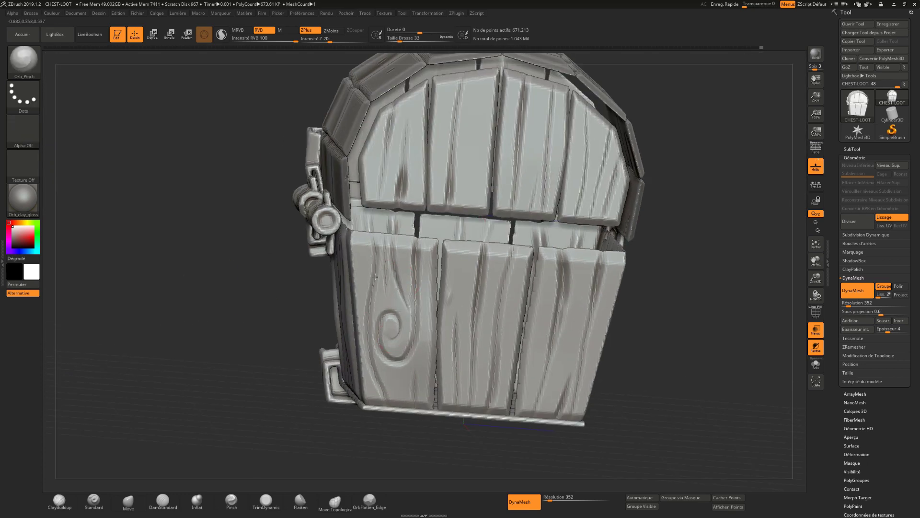
right_drag(356, 341, 460, 331)
mouse_move(566, 335)
right_down()
mouse_move(469, 333)
mouse_move(494, 287)
right_up()
drag(567, 348, 575, 316)
mouse_move(574, 316)
ctrl+right_down()
mouse_move(383, 302)
mouse_move(479, 316)
ctrl+right_up()
drag(493, 283, 493, 270)
right_drag(493, 270, 499, 288)
ctrl+shift+click(645, 175)
right_drag(644, 336, 556, 363)
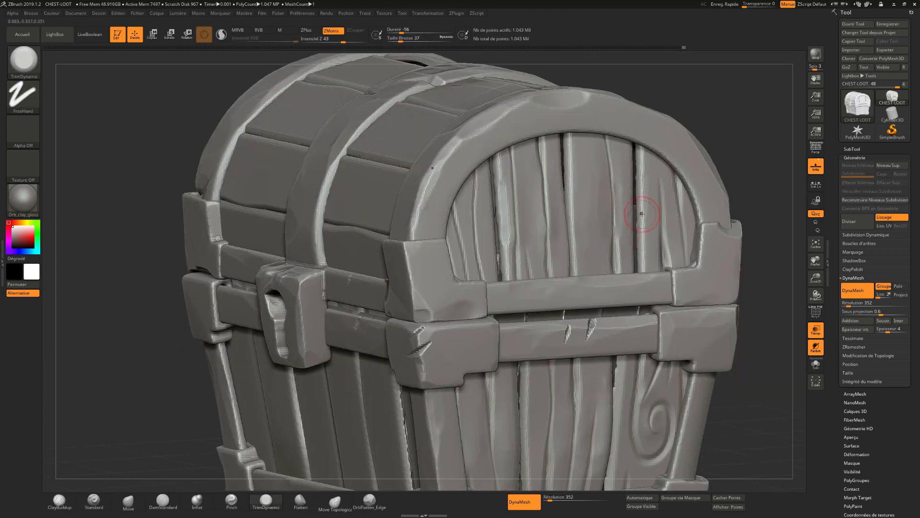
Load the Orb_Cracks brush and hide the frame, lock plate and corner reinforcements, leaving only the planks visible.
mouse_move(772, 269)
mouse_down()
mouse_move(710, 283)
mouse_move(671, 240)
mouse_up()
shift+drag(599, 144, 719, 153)
click(54, 35)
double_click(103, 126)
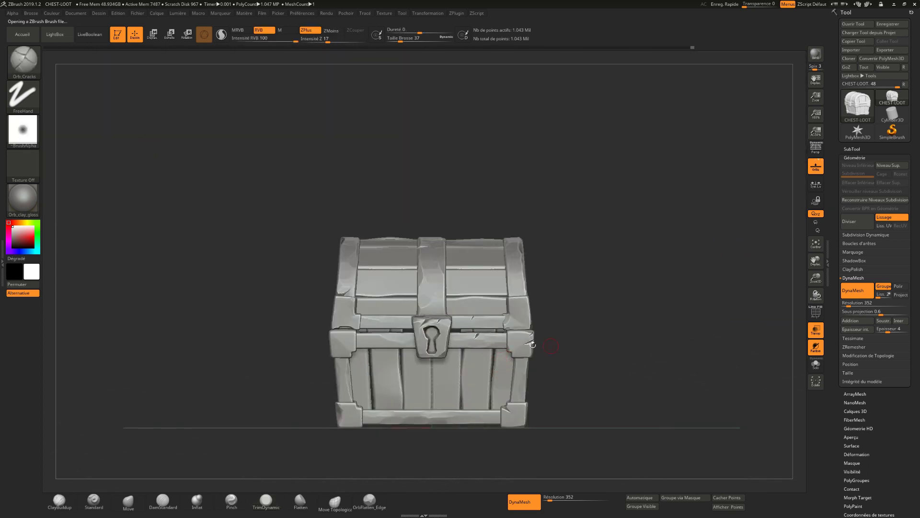
ctrl+shift+click(472, 416)
ctrl+shift+click(521, 381)
ctrl+shift+click(515, 414)
ctrl+shift+click(479, 340)
ctrl+shift+click(521, 344)
ctrl+shift+click(518, 312)
ctrl+shift+click(432, 278)
ctrl+shift+click(349, 269)
ctrl+shift+click(529, 341)
Carve vertical wood grain and a knot into the box's front planks with Orb_Cracks at brush size 27.
mouse_move(604, 297)
alt+mouse_down()
mouse_move(604, 364)
mouse_move(600, 298)
alt+mouse_up()
key(s)
drag(484, 237, 481, 238)
alt+right_drag(436, 295, 420, 238)
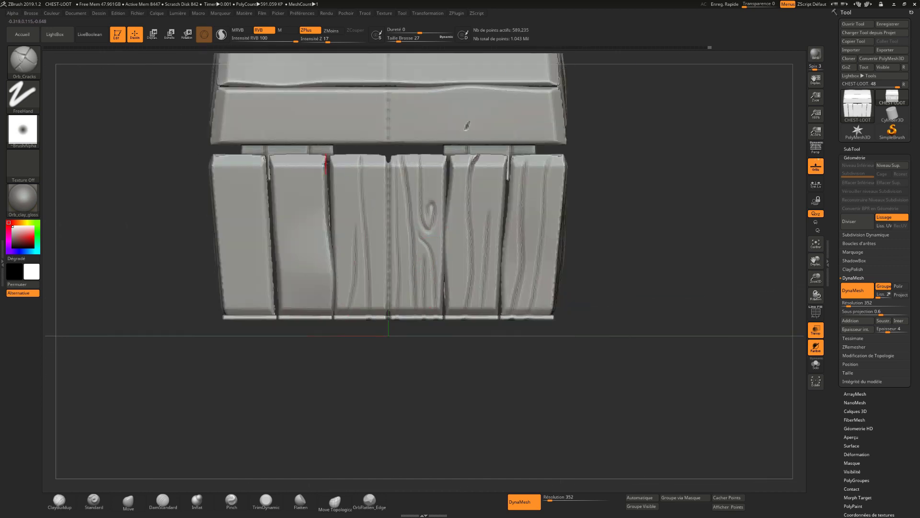
alt+right_drag(404, 199, 493, 242)
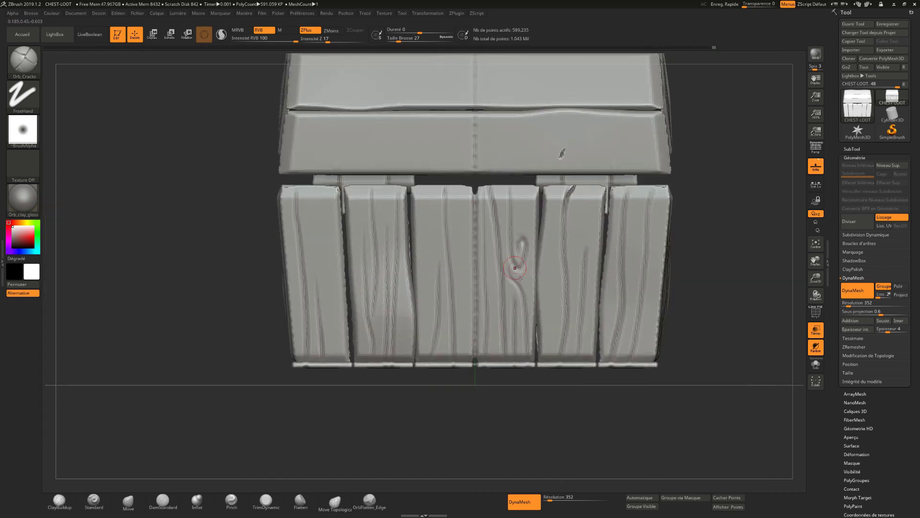
alt+right_drag(544, 304, 519, 342)
Add further grain grooves to the box's front planks at brush size 23.
mouse_move(415, 253)
right_down()
mouse_move(422, 268)
mouse_move(416, 254)
right_up()
drag(416, 240, 415, 318)
right_drag(542, 283, 551, 298)
ctrl+right_drag(551, 317, 559, 299)
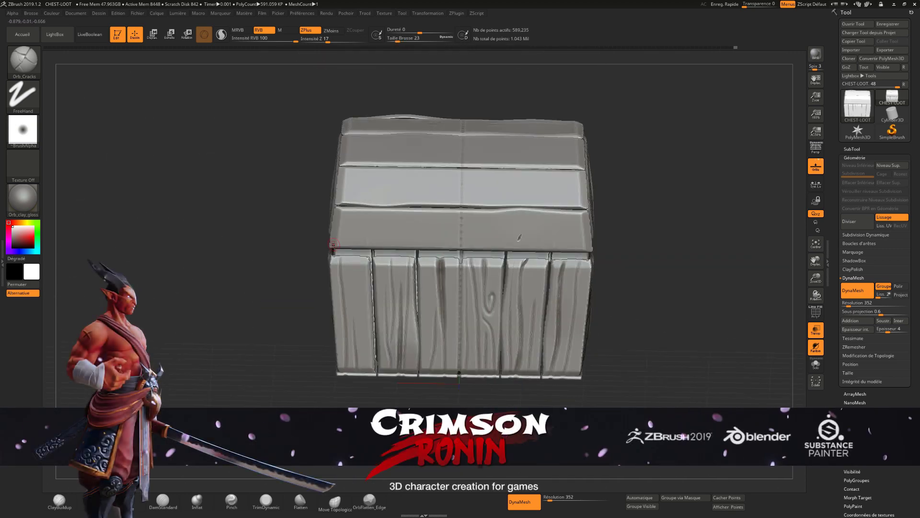
Carve horizontal wood grain lines along the lid's planks with Orb_Cracks strokes.
right_drag(335, 218, 352, 201)
right_drag(297, 170, 445, 139)
drag(469, 103, 383, 131)
right_drag(393, 144, 412, 269)
drag(477, 256, 312, 274)
right_drag(472, 276, 404, 304)
drag(410, 291, 305, 293)
drag(335, 307, 306, 307)
right_drag(509, 304, 503, 143)
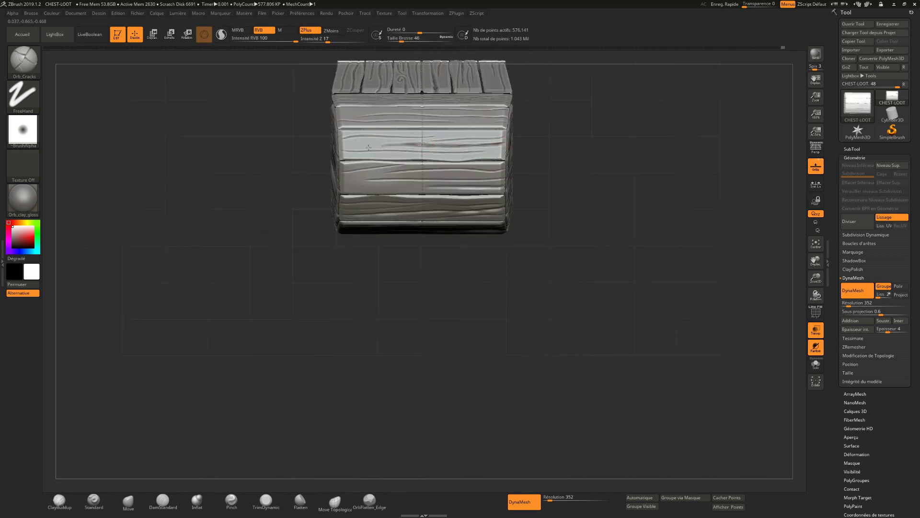
Load the Orb_Pinch brush and sharpen the vertical grooves in the box's front planks.
mouse_move(388, 140)
right_down()
mouse_move(341, 264)
mouse_move(317, 179)
right_up()
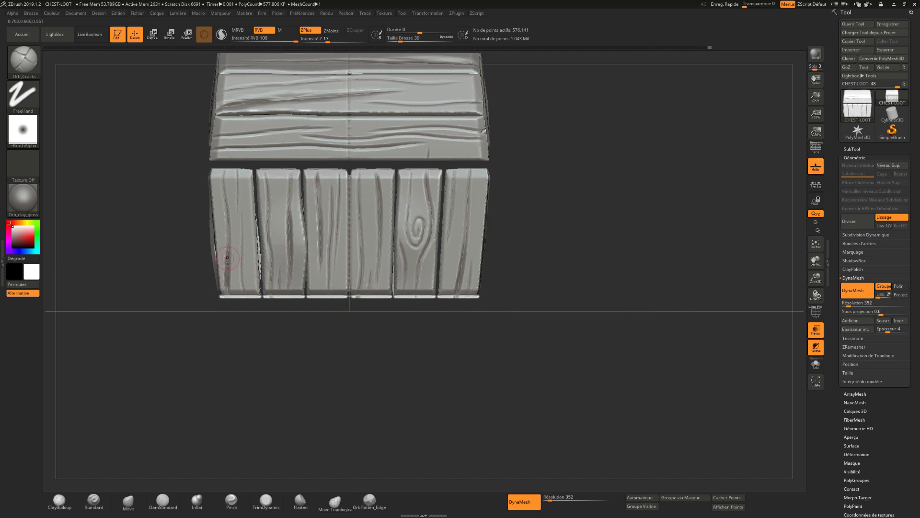
ctrl+right_drag(227, 207, 268, 163)
key(b)
key(o)
click(223, 165)
mouse_move(312, 283)
right_down()
mouse_move(309, 249)
mouse_move(345, 192)
right_up()
drag(353, 169, 354, 244)
ctrl+right_drag(354, 243, 354, 168)
mouse_move(383, 216)
right_down()
mouse_move(307, 211)
mouse_move(398, 216)
right_up()
Adjust the Orb_Pinch brush size and pinch further grooves in the planks on the box's right half.
ctrl+right_drag(398, 168, 431, 230)
key(s)
drag(453, 245, 451, 250)
ctrl+right_drag(452, 249, 432, 206)
mouse_move(432, 206)
right_down()
mouse_move(362, 266)
mouse_move(371, 213)
right_up()
key(s)
drag(371, 213, 373, 212)
mouse_move(412, 201)
right_down()
mouse_move(417, 181)
mouse_move(396, 140)
mouse_move(407, 171)
mouse_move(374, 151)
mouse_move(297, 249)
mouse_move(264, 172)
right_up()
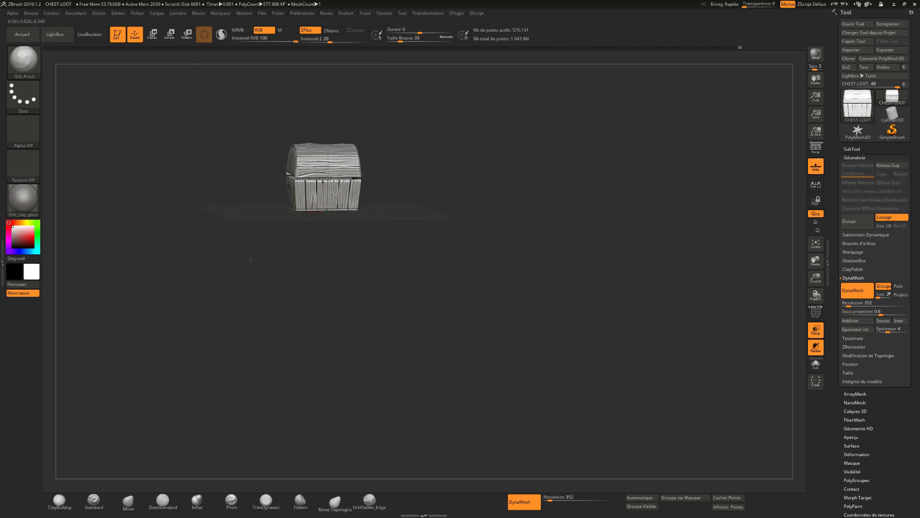
Add Insert H Sphere rivets to the corner reinforcements and facet them with the OrbFlatten_Edge brush.
key(b)
click(184, 79)
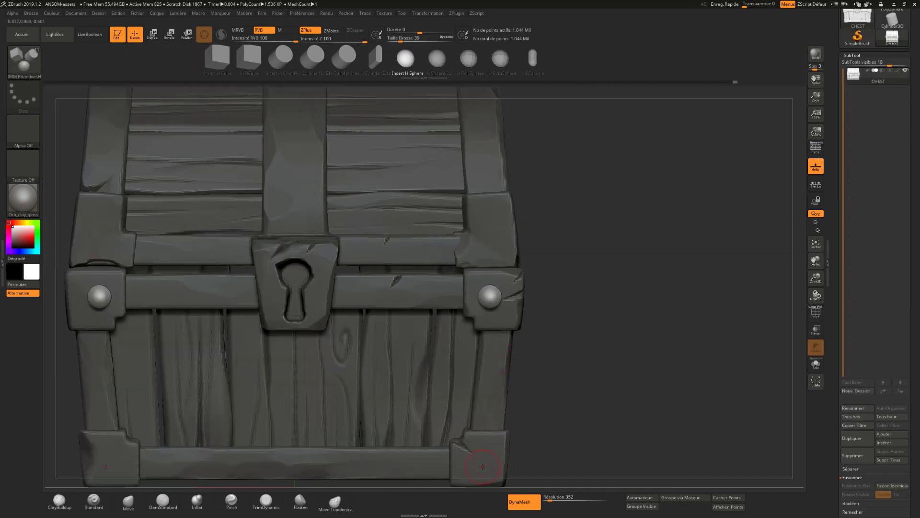
key(b)
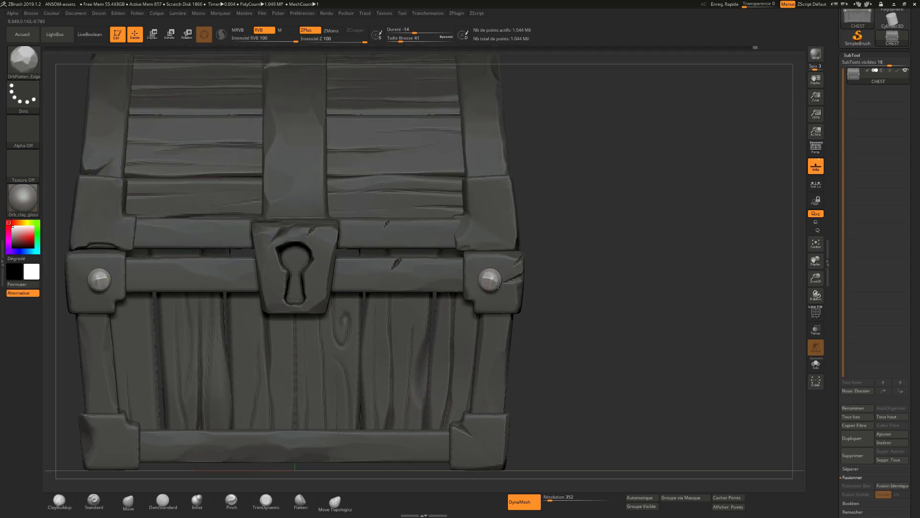
scroll(499, 286, up, 2)
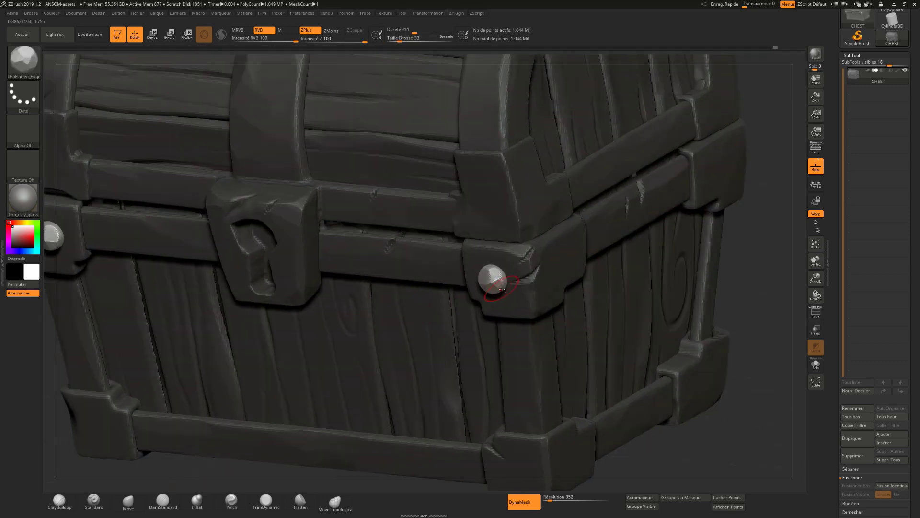
ctrl+right_drag(502, 289, 527, 278)
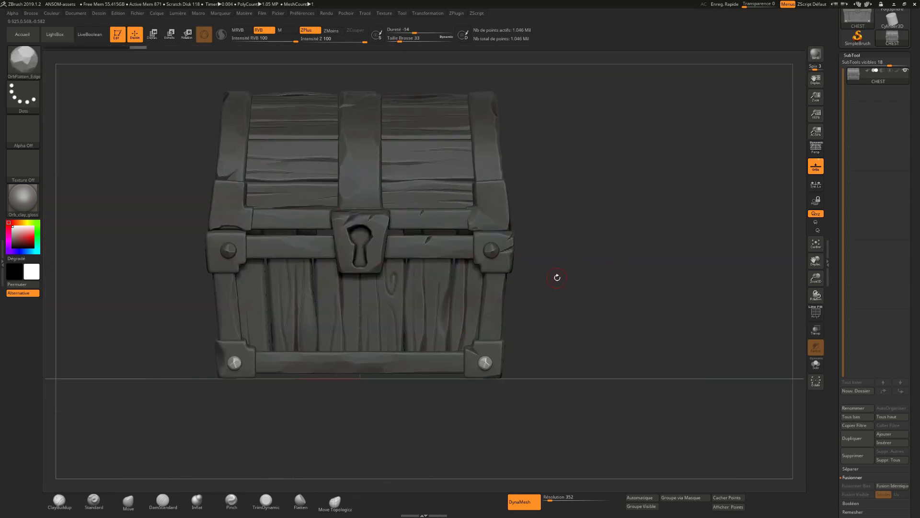
key(w)
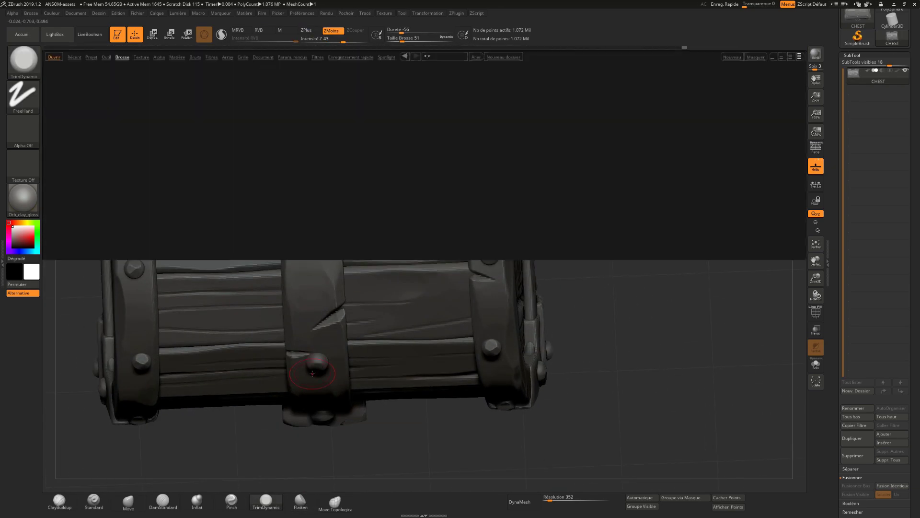
Load the Orb_Slash_clean brush and preview the chest in MatCap Skin04, ending with the Orb_clay_gloss material.
double_click(307, 218)
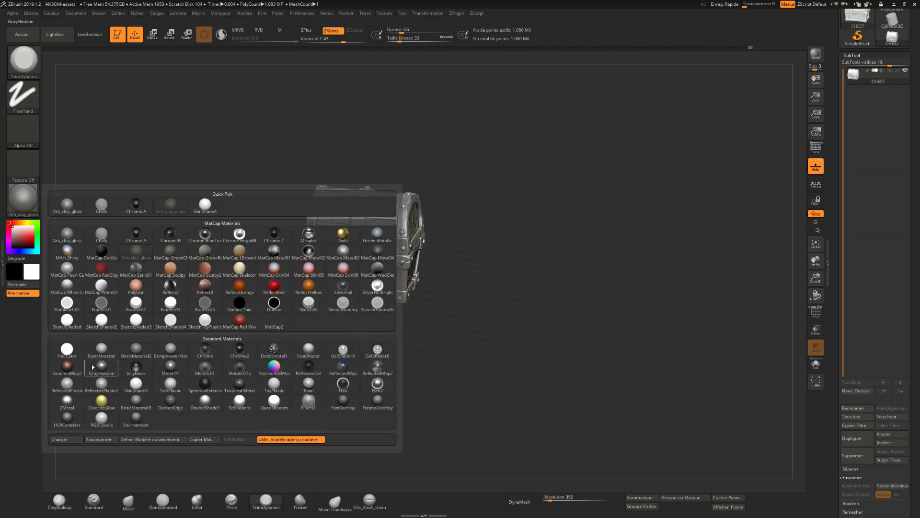
click(197, 286)
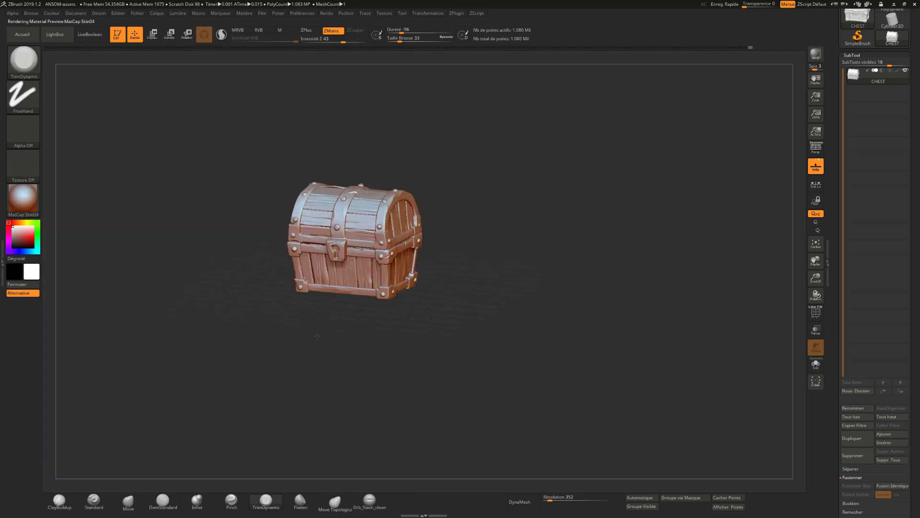
click(19, 211)
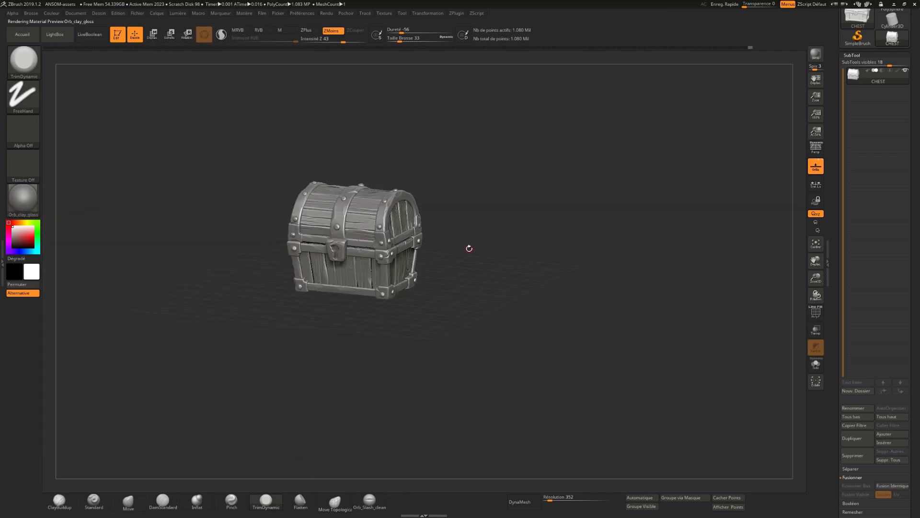
In Blender, scale the CHEST-LP plane and enable snapping to Face.
key(s)
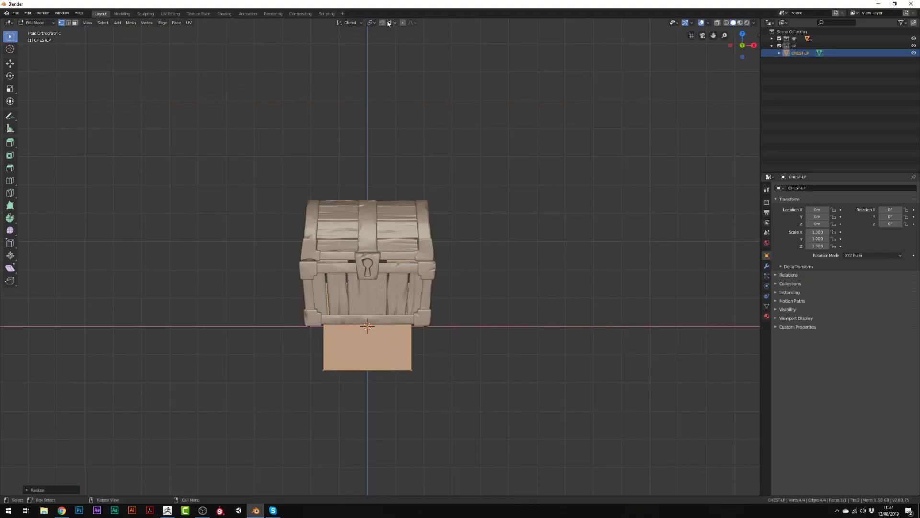
click(389, 23)
click(372, 66)
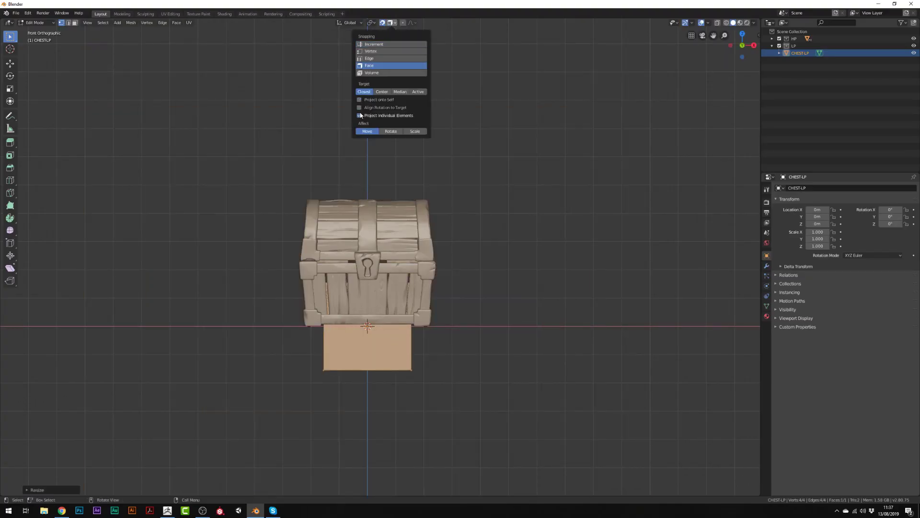
Split the CHEST-LP plane with a centred loop cut and add an X-axis Mirror modifier with Clipping.
key(ctrl+r)
click(362, 336)
right_click(362, 335)
key(alt+a)
key(alt+z)
click(767, 266)
click(798, 188)
click(791, 259)
click(851, 281)
Move the mirrored plane's vertices onto the top and bottom corners and centre line of the lock plate.
scroll(446, 303, up, 3)
key(g)
key(z)
click(445, 252)
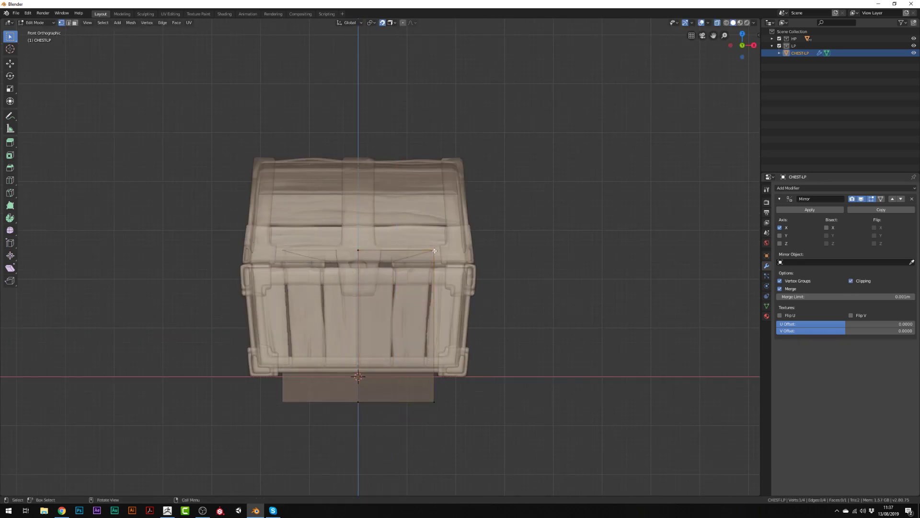
click(380, 250)
click(434, 403)
key(g)
click(372, 295)
click(359, 402)
key(g)
click(359, 295)
scroll(378, 254, up, 6)
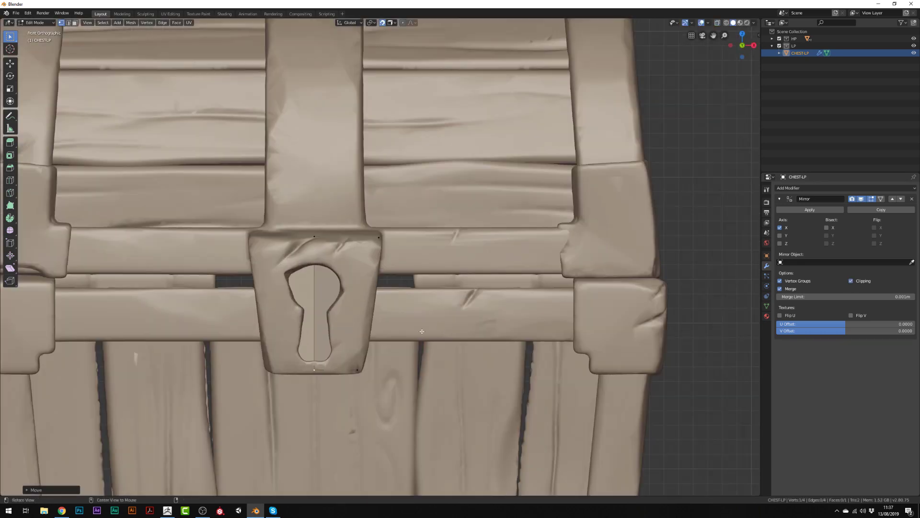
key(g)
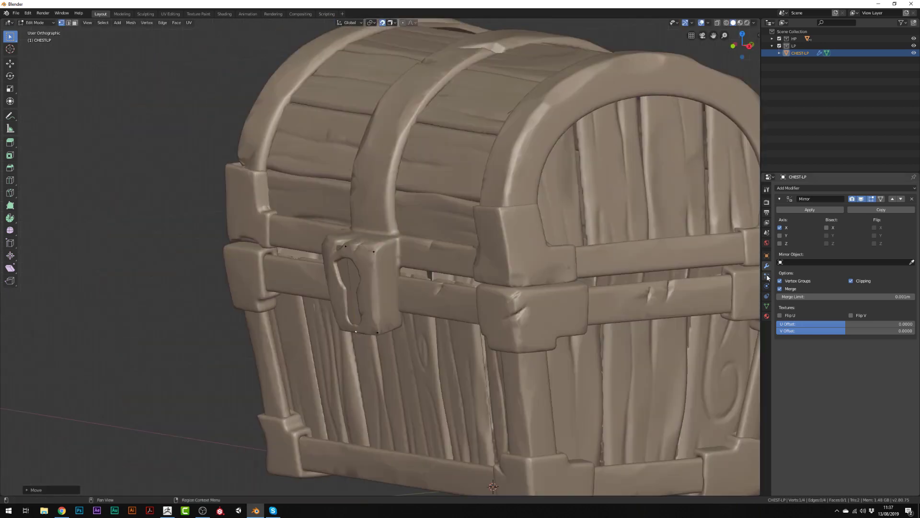
Add a Shrinkwrap modifier targeting CHEST and a Displace modifier with strength 0.008 to CHEST-LP.
click(846, 188)
click(839, 267)
click(779, 198)
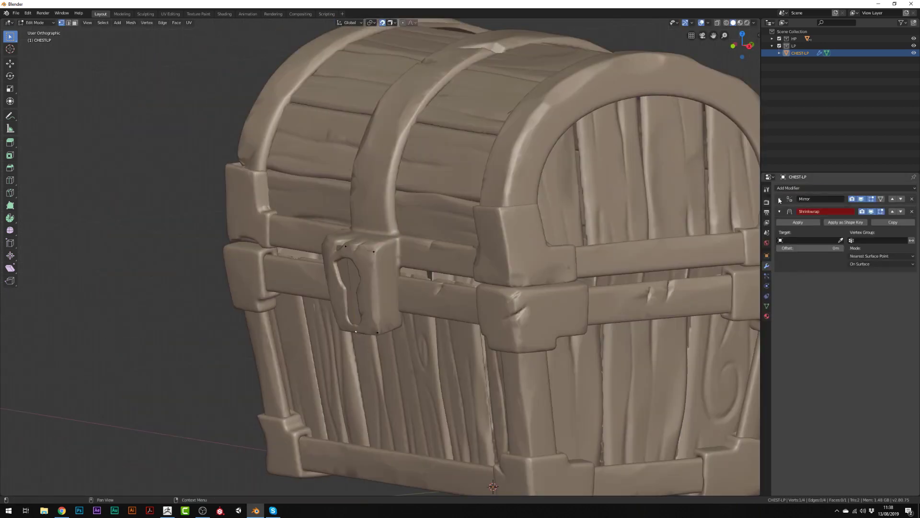
click(846, 188)
click(838, 228)
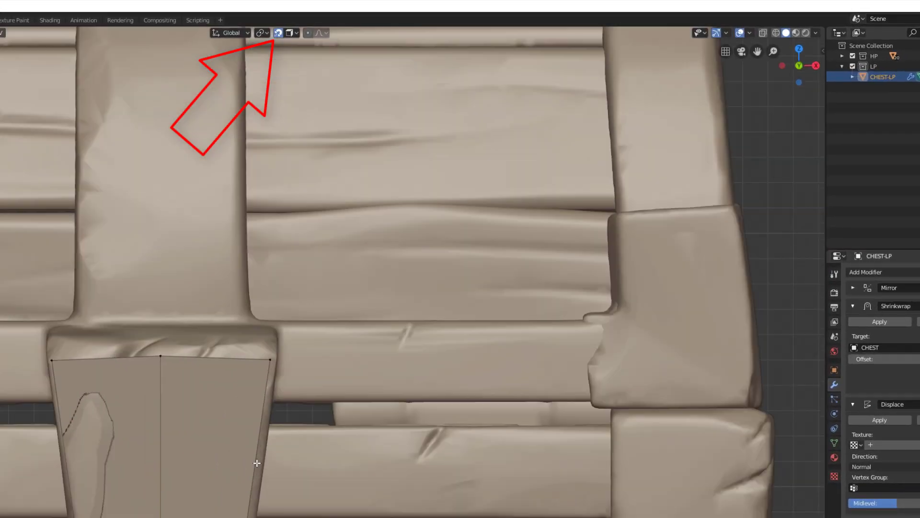
Shape the top edge of the low-poly lock plate and extend it back to the lid.
drag(269, 369, 269, 353)
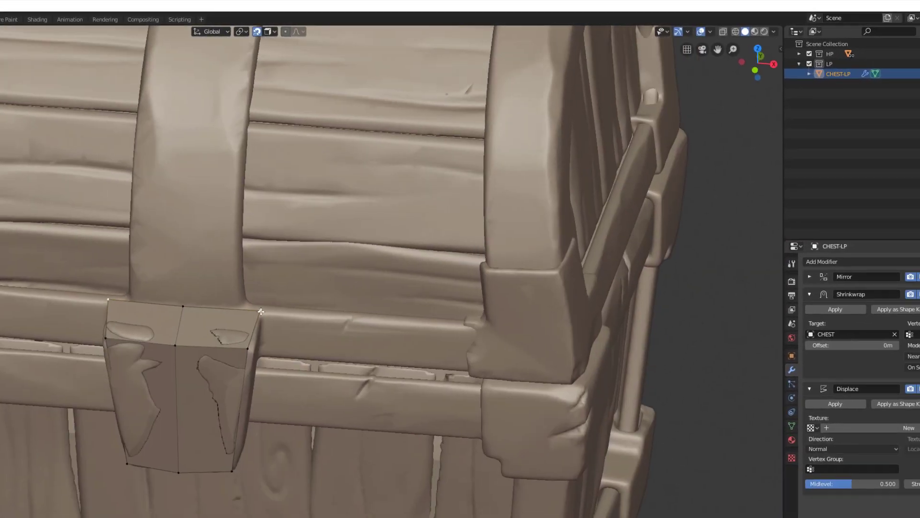
middle_drag(163, 363, 250, 461)
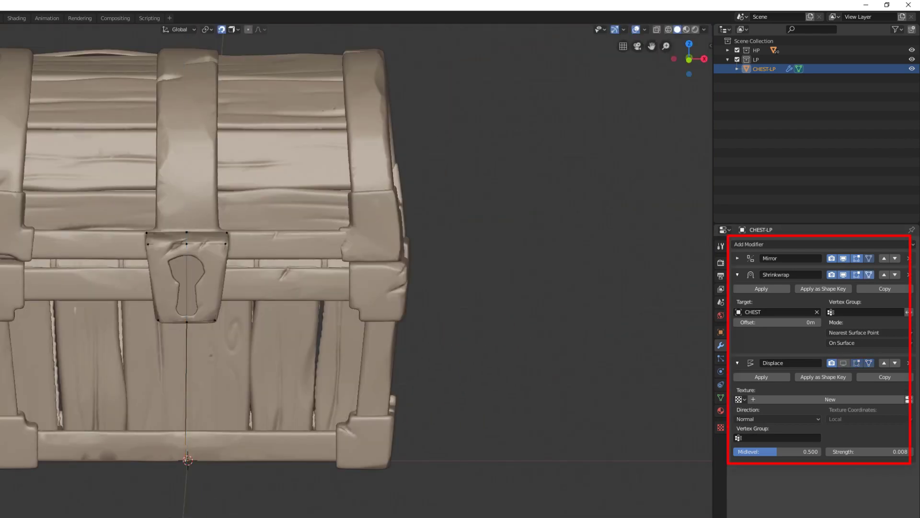
middle_drag(192, 472, 166, 455)
Extrude a front band from the lock plate along X to the chest's outer corner and fit its end vertices.
click(150, 236)
shift+click(229, 235)
middle_drag(240, 250, 268, 269)
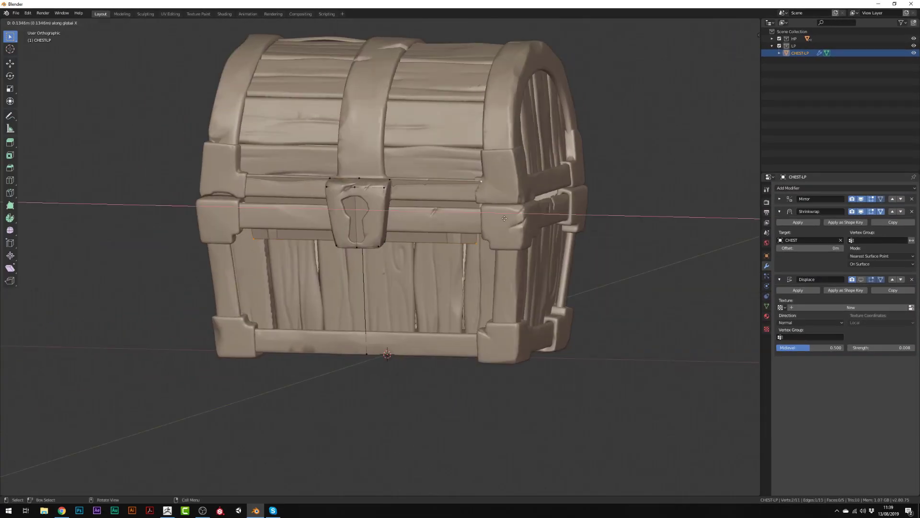
click(556, 221)
key(KP_1)
click(517, 253)
key(g)
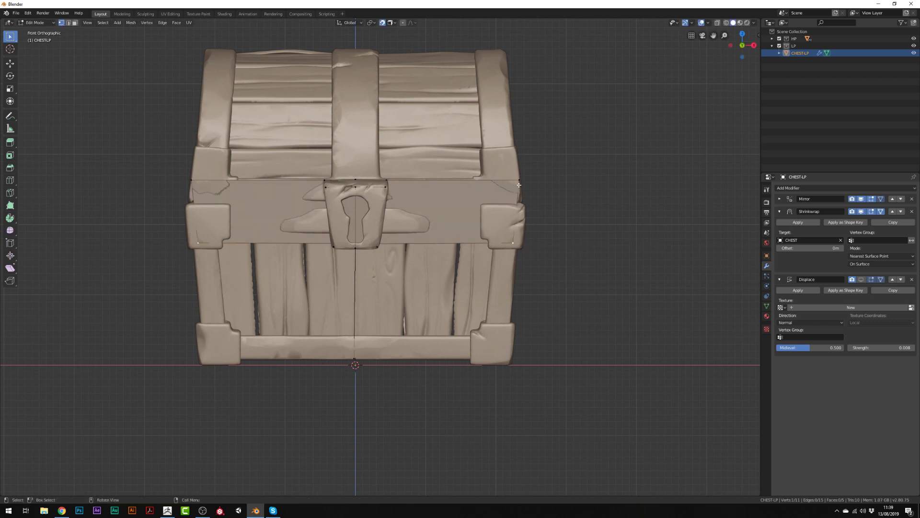
scroll(391, 332, up, 1)
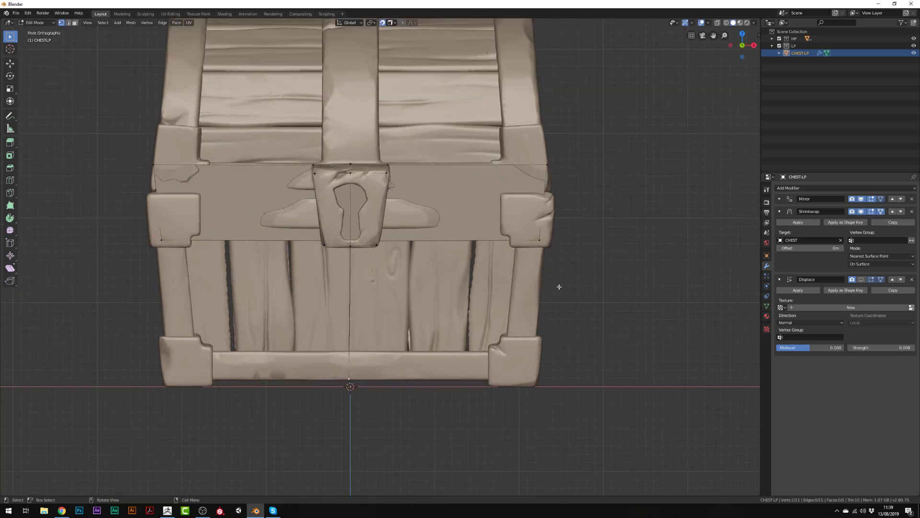
Add a vertical loop cut to the front band near the corner reinforcement and reposition its lower vertex.
shift+middle_drag(544, 158, 513, 156)
key(ctrl+r)
click(446, 173)
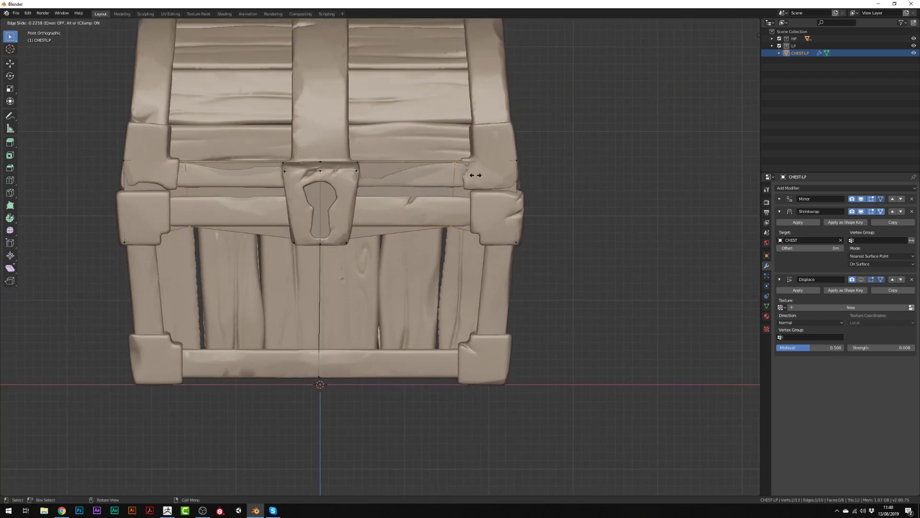
click(479, 175)
click(461, 242)
key(g)
click(468, 245)
Adjust the band's vertices beside the lock plate and turn on the Displace modifier in the viewport.
middle_drag(405, 270, 367, 246)
click(372, 247)
key(alt+d)
click(376, 168)
shift+click(373, 245)
right_click(374, 245)
click(374, 244)
click(373, 207)
key(g)
click(373, 231)
click(862, 279)
Isolate the low-poly mesh and knife a horizontal cut along the front band out to its outer end.
alt+drag(387, 201, 422, 216)
key(Tab)
click(480, 145)
shift+click(485, 246)
key(KP_Divide)
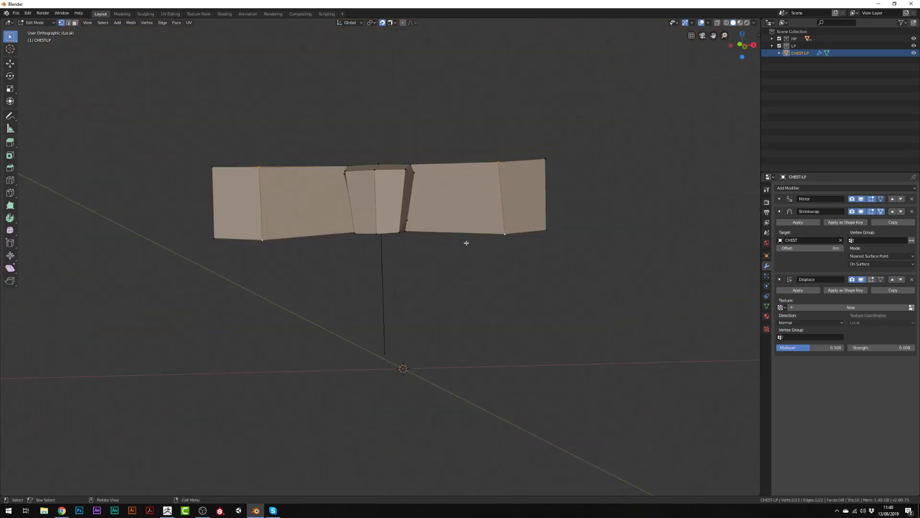
key(k)
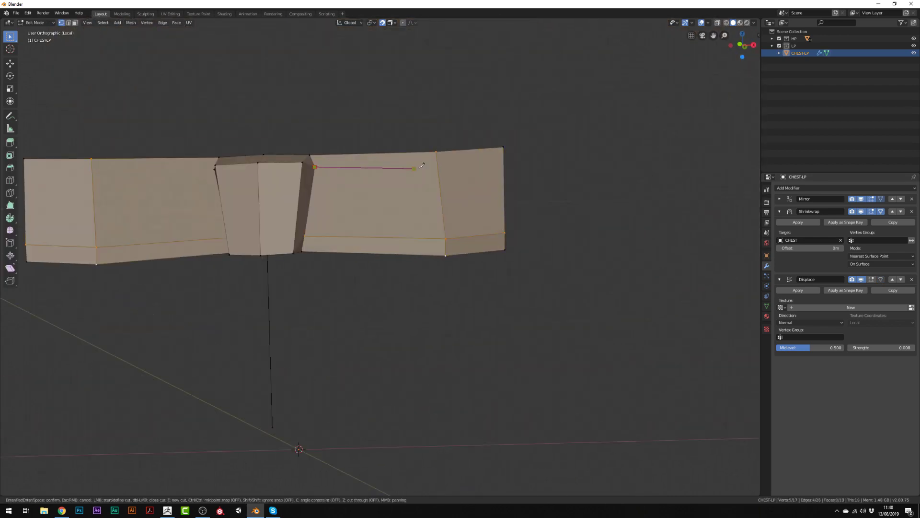
click(438, 166)
click(503, 160)
key(Return)
key(KP_Divide)
Move the front band's vertices to follow the sculpted frame and corner reinforcements.
alt+drag(364, 230, 422, 227)
click(163, 235)
key(g)
alt+drag(508, 261, 451, 273)
middle_drag(451, 274, 464, 302)
key(g)
middle_drag(432, 239, 446, 211)
click(472, 157)
key(g)
click(455, 166)
middle_drag(456, 165, 346, 206)
Delete the unwanted geometry of the front band near the corner reinforcement and fill in a new face.
shift+click(336, 211)
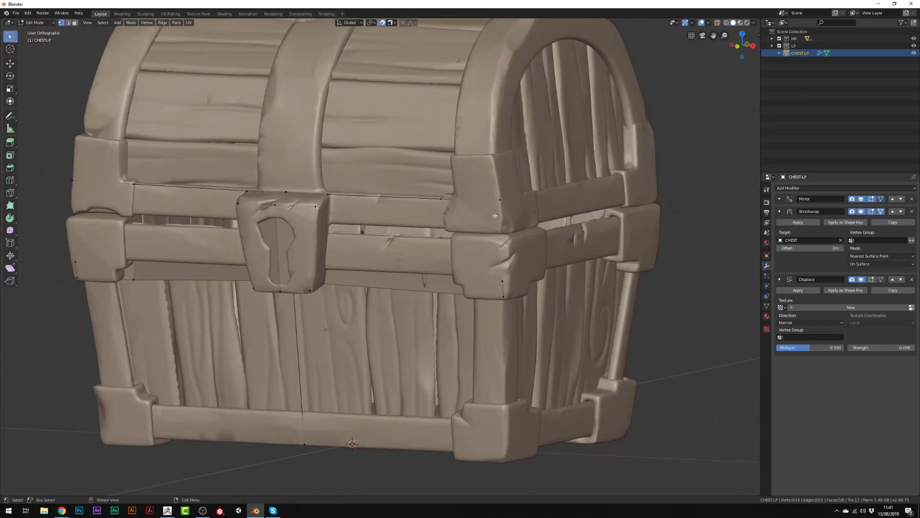
key(ctrl+z)
key(x)
click(480, 273)
middle_drag(484, 230, 461, 228)
key(f)
Reposition the upper and lower vertices of the front band against the sculpted chest surface.
click(444, 201)
key(g)
middle_drag(403, 211, 407, 231)
click(453, 334)
key(g)
click(413, 348)
middle_drag(403, 347, 426, 326)
Try to extrude a vertex from the lock plate's upper corner to the base of the lid's central strap.
scroll(326, 288, down, 3)
alt+drag(326, 287, 283, 283)
scroll(345, 297, up, 3)
scroll(307, 355, up, 2)
click(253, 382)
key(e)
click(247, 369)
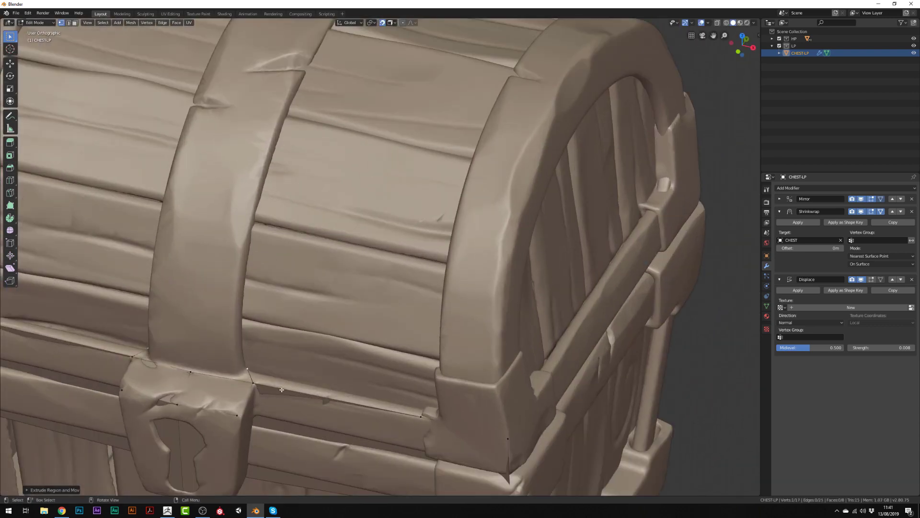
Try to extrude the band's upper vertex beside the lid's corner reinforcement towards the planks.
alt+drag(282, 390, 348, 383)
click(416, 401)
key(e)
click(409, 394)
middle_drag(409, 394, 422, 384)
scroll(446, 384, down, 9)
middle_drag(480, 378, 422, 384)
scroll(446, 384, up, 9)
key(ctrl+z)
Fine-tune the positions of the front band's vertices around the corner reinforcement.
middle_drag(286, 373, 331, 379)
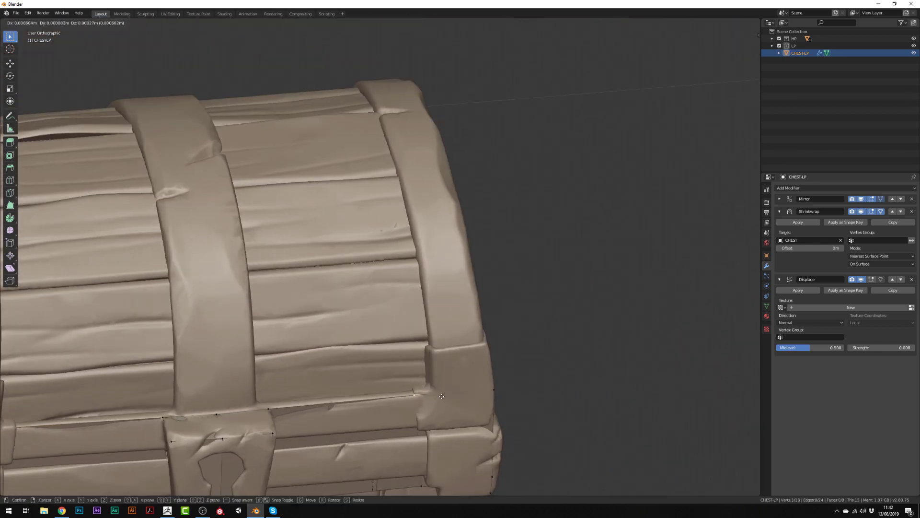
scroll(335, 384, down, 2)
middle_drag(384, 388, 335, 408)
middle_drag(370, 445, 412, 422)
click(425, 364)
shift+click(424, 353)
key(g)
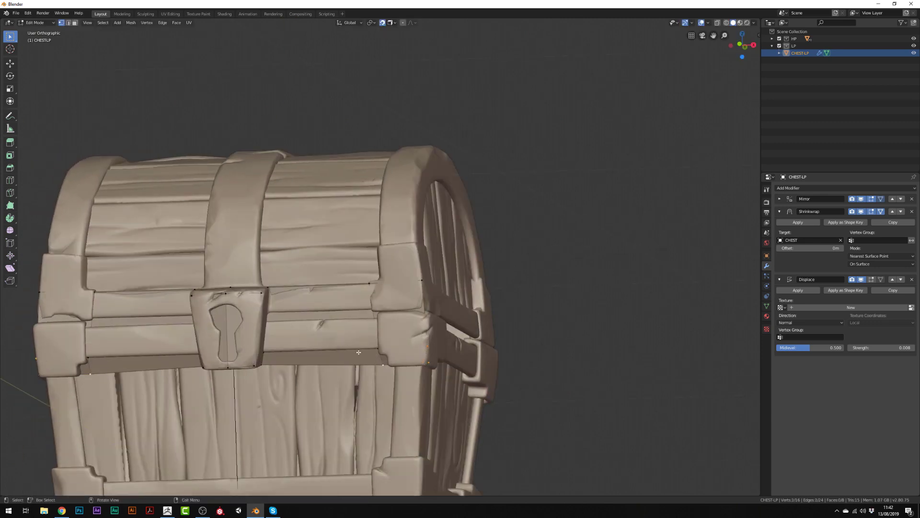
scroll(358, 352, down, 4)
middle_drag(358, 351, 316, 314)
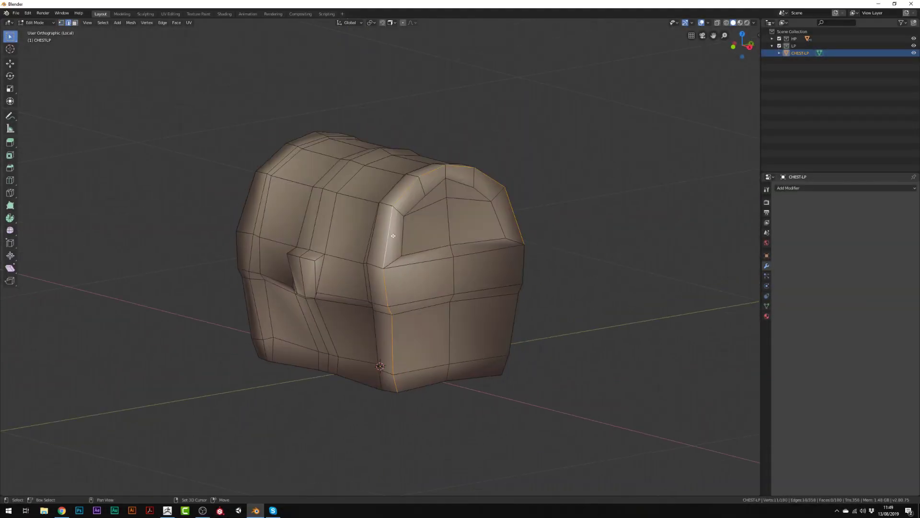
Mark seams along the edge loops around the chest's end panels and along its lower edges.
middle_drag(455, 241, 367, 339)
alt+shift+click(362, 331)
alt+shift+click(290, 349)
right_click(367, 339)
alt+shift+click(400, 376)
middle_drag(400, 375, 346, 326)
alt+shift+click(329, 257)
key(ctrl+e)
click(335, 428)
Create a new material on the low-poly chest and name it ANSOM-ASSETS.
click(766, 316)
click(813, 219)
double_click(813, 219)
text(ANSOM-ASSETS)
key(Return)
Unwrap the whole chest mesh using the marked seams.
scroll(511, 302, down, 2)
key(a)
key(u)
click(505, 304)
Split the viewport in two and show the chest's UV layout in the enlarged second area.
drag(759, 20, 449, 29)
click(458, 23)
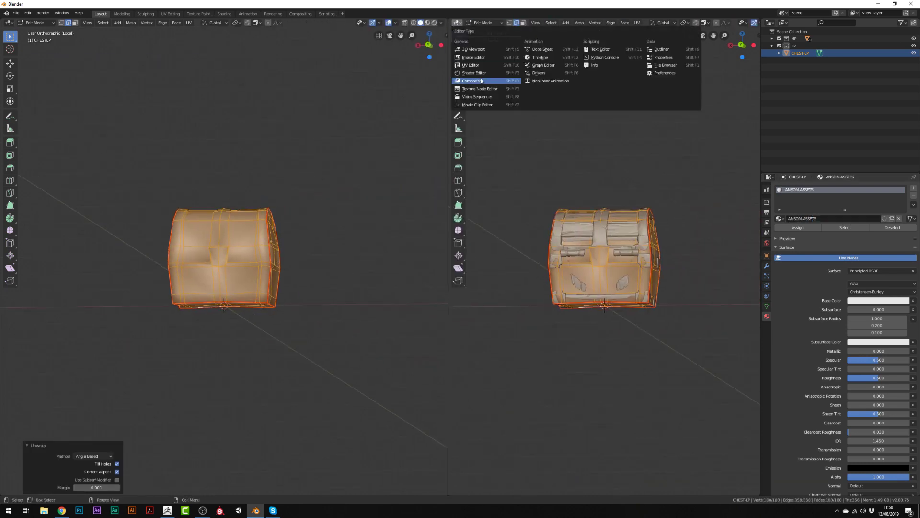
click(480, 76)
drag(449, 69, 315, 53)
click(324, 23)
click(342, 66)
Create a new image named Untitled with a generated UV grid pattern.
click(554, 23)
click(579, 65)
click(577, 81)
click(559, 82)
Set the viewport's solid shading to texture colour with studio lighting.
scroll(278, 23, down, 4)
click(309, 23)
click(326, 57)
click(332, 88)
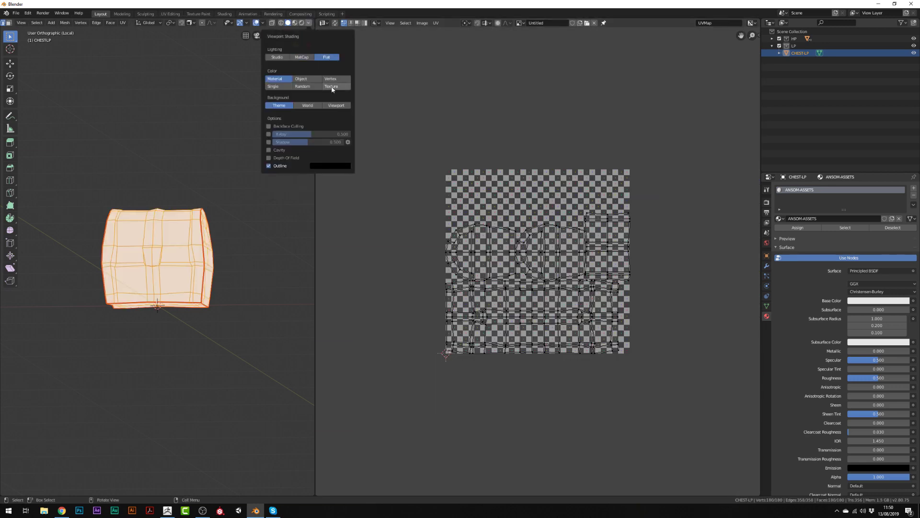
click(279, 58)
Add an image texture node to the material's Principled BSDF and assign the Untitled grid image to it.
click(324, 23)
click(346, 75)
scroll(446, 235, up, 1)
click(453, 252)
key(ctrl+t)
click(327, 292)
click(350, 306)
Switch the shader area back to the UV Editor and widen it beside the chest view.
scroll(259, 283, up, 2)
middle_drag(259, 283, 244, 287)
click(324, 23)
click(342, 56)
drag(315, 86, 265, 91)
drag(761, 115, 835, 113)
click(274, 23)
click(289, 67)
Straighten the large UV island's outer borders, scaling its upper border to 0 along Y.
scroll(423, 245, up, 3)
scroll(424, 244, down, 1)
middle_drag(423, 244, 419, 207)
scroll(480, 251, down, 1)
alt+click(497, 259)
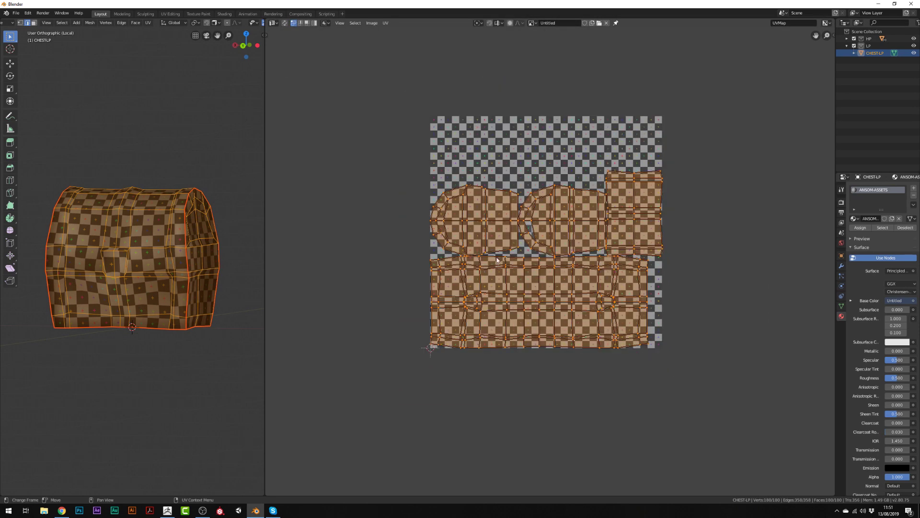
key(s)
key(y)
key(0)
key(Return)
scroll(489, 350, up, 1)
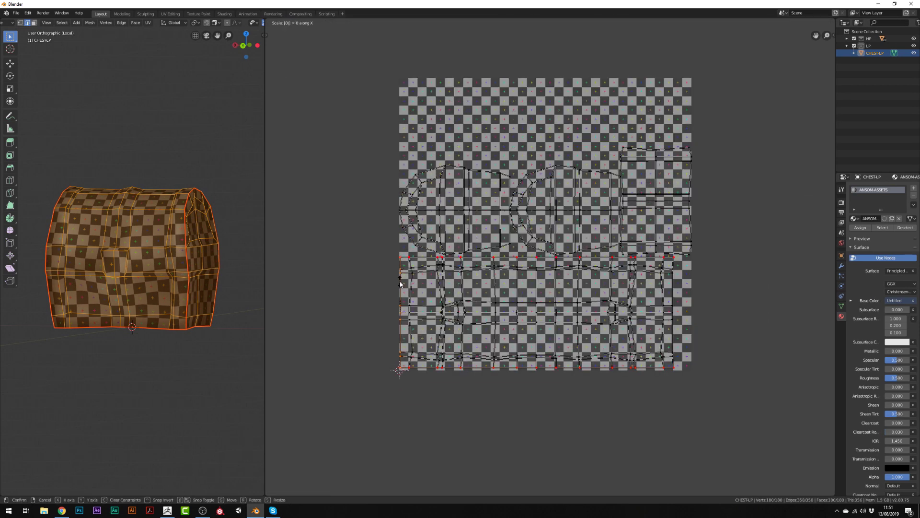
Unwrap all the UV islands again around the straightened borders and pack them.
key(a)
key(e)
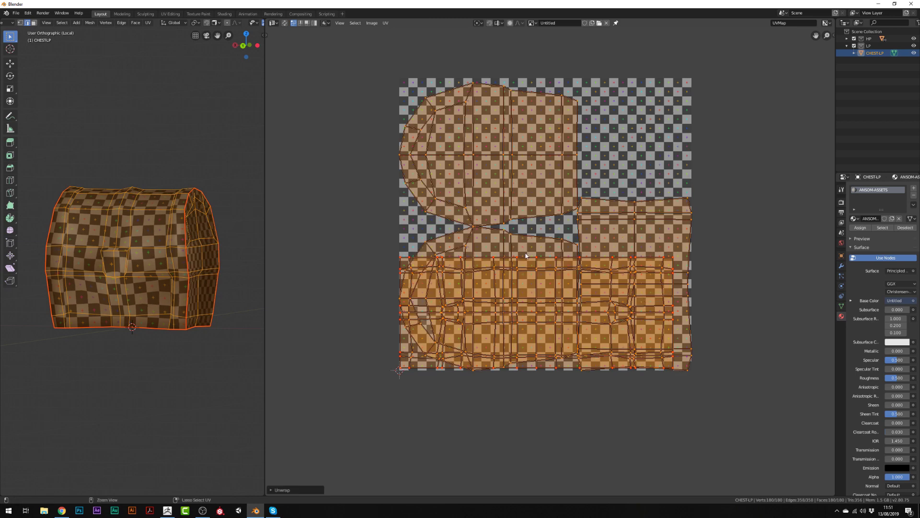
click(385, 23)
click(420, 131)
Move the large rectangular UV island below the grid image.
scroll(533, 343, down, 2)
key(alt+a)
key(l)
key(g)
click(548, 443)
Straighten the left border of the small rectangular UV island by scaling it to 0 along X.
key(a)
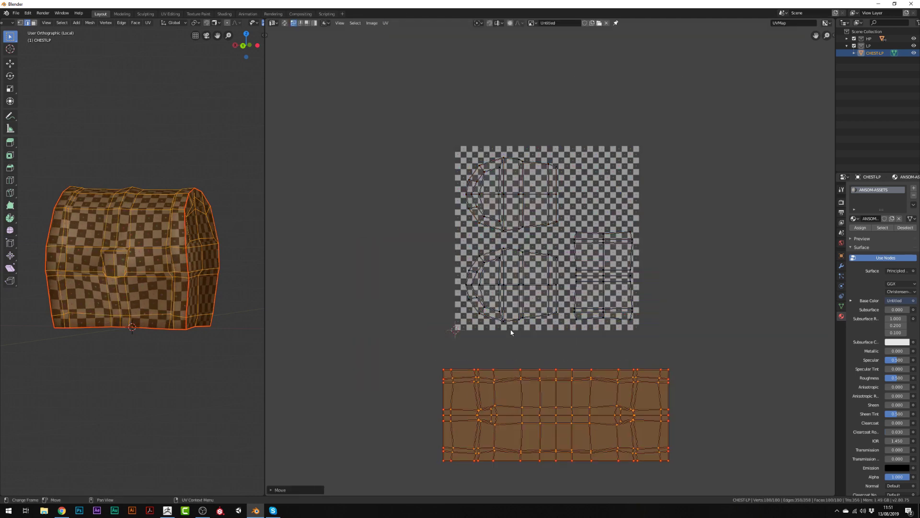
key(alt+a)
key(b)
drag(568, 327, 584, 227)
key(s)
key(x)
key(0)
key(Return)
Straighten the small rectangular island's other borders by scaling them to 0 along Y and X.
key(b)
key(s)
key(y)
key(0)
key(Return)
key(b)
drag(569, 227, 640, 327)
key(s)
key(x)
key(0)
key(Return)
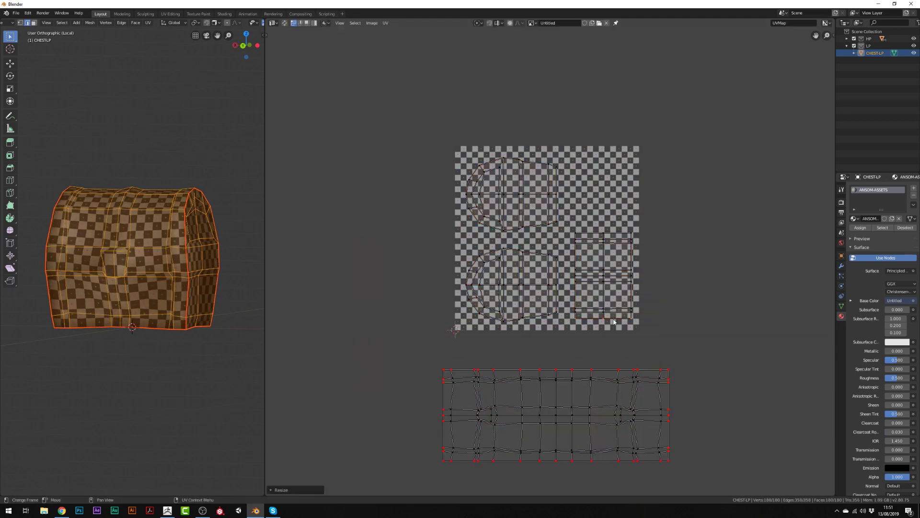
Straighten the long edges of the lower arched island and scale its flat end to 0 along X.
scroll(551, 268, up, 2)
click(479, 241)
middle_drag(562, 249, 584, 210)
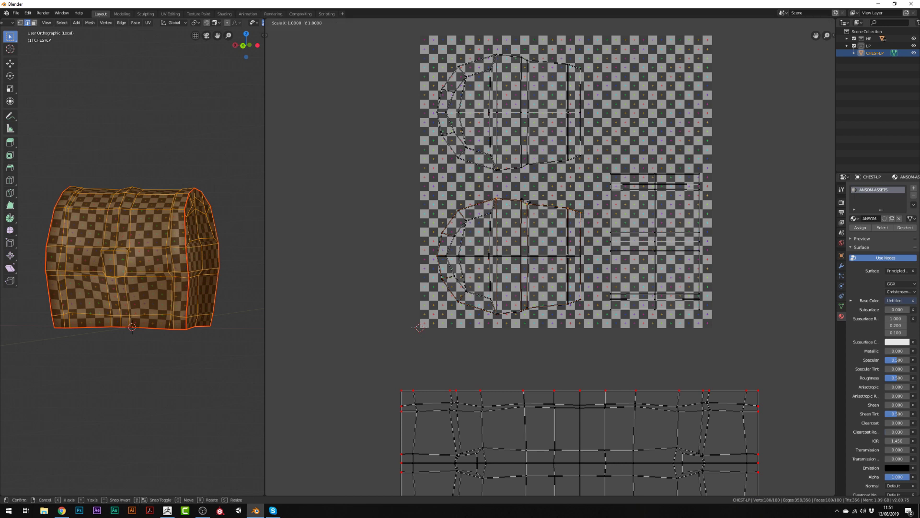
click(543, 313)
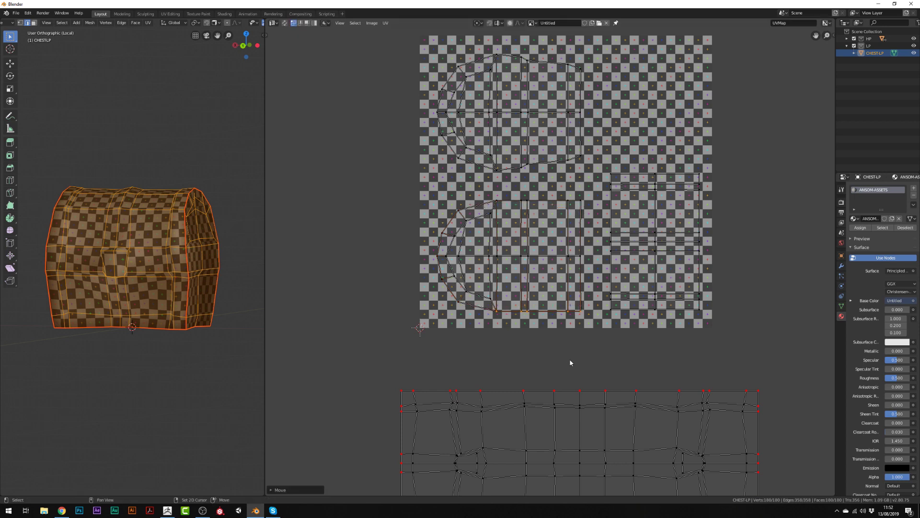
key(b)
drag(579, 190, 600, 327)
key(s)
key(x)
key(0)
key(Return)
Move the straightened arched island partly outside the left edge of the UV space.
key(l)
key(g)
click(422, 257)
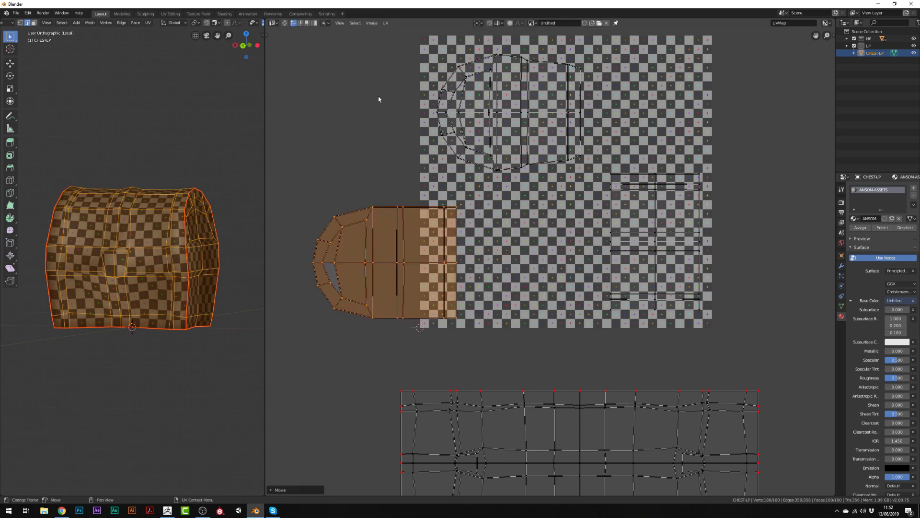
Try to mirror the straightened arched island on the X axis and copy its mirrored UV coordinates.
click(386, 22)
click(469, 51)
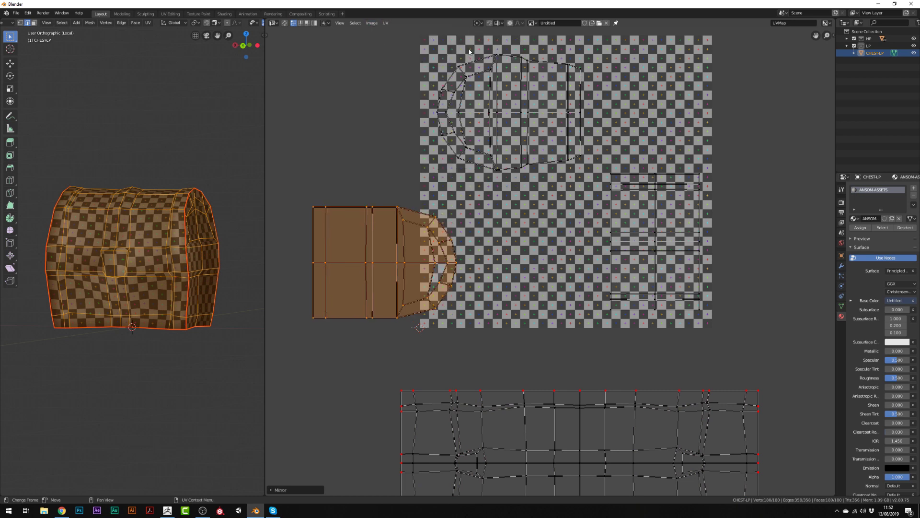
click(385, 23)
mouse_move(403, 31)
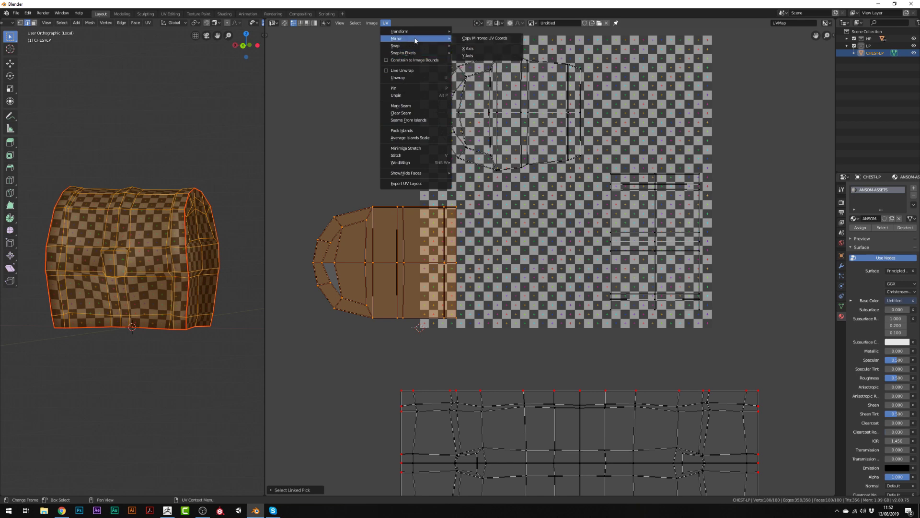
click(484, 39)
click(300, 489)
click(356, 481)
click(351, 455)
Add the other arched island to the selection and copy the mirrored UV coordinates between both end panels.
key(l)
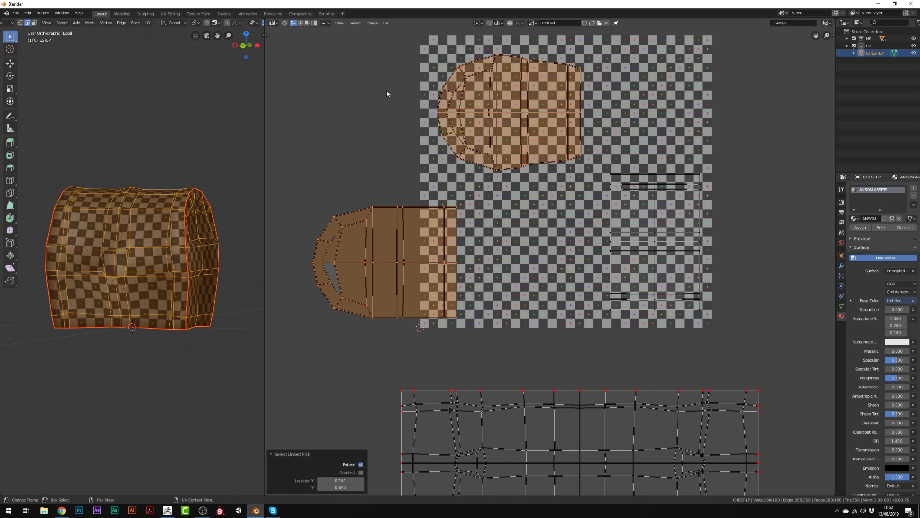
click(385, 23)
click(484, 39)
Move the two arched islands above opposite ends of the large rectangular island.
scroll(551, 265, down, 2)
middle_drag(551, 264, 498, 251)
key(alt+a)
key(l)
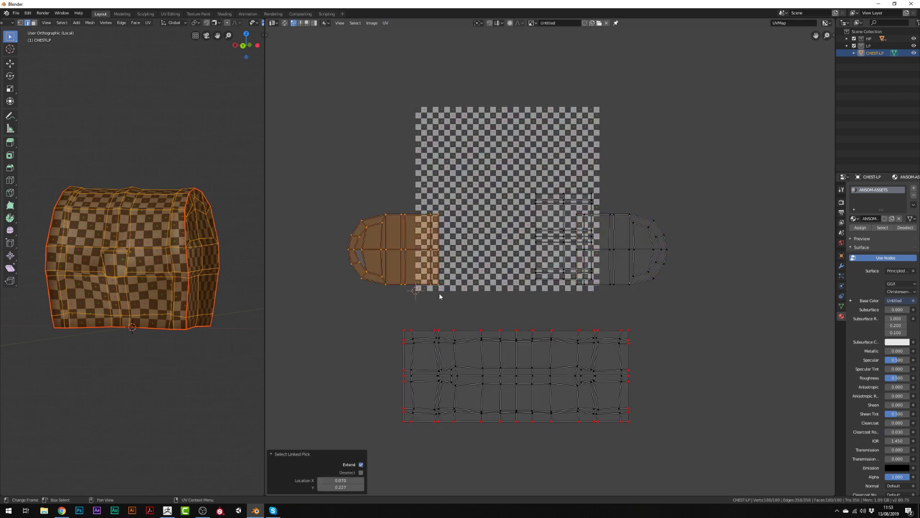
key(g)
click(629, 336)
key(alt+a)
key(l)
key(g)
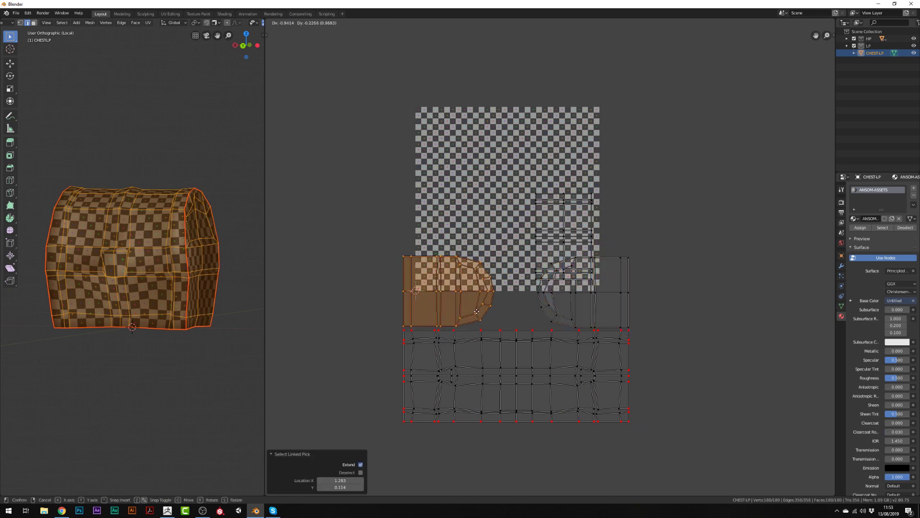
click(476, 311)
Rotate one arched island by 90° and then 180°, and place it upright above the large island's left end.
key(r)
key(9)
key(0)
key(Return)
key(r)
key(1)
key(8)
key(0)
key(Return)
scroll(412, 379, up, 2)
key(g)
click(375, 407)
Rotate the other arched island by 90° and place it upright beside the first one.
key(alt+a)
key(l)
key(r)
key(9)
key(0)
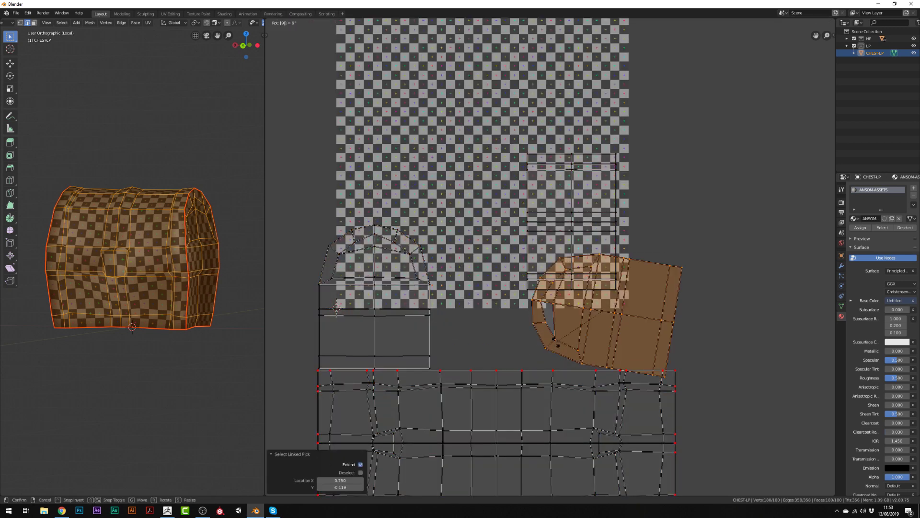
key(Return)
key(g)
click(442, 327)
Place the small rectangular island beside the arched ones and adjust the spacing above the large island.
key(alt+a)
key(l)
key(g)
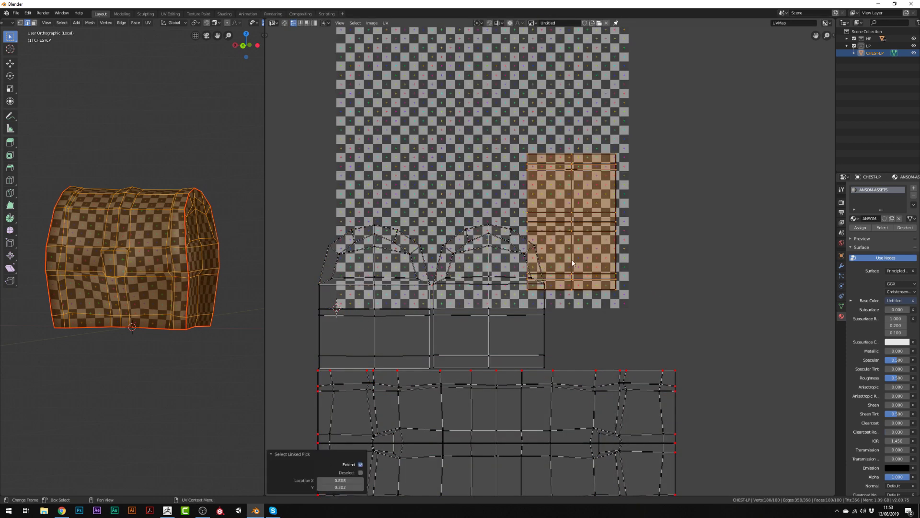
click(616, 352)
key(l)
key(l)
key(g)
click(416, 356)
Scale and move the complete UV layout to fit inside the grid image from its lower-left corner.
scroll(432, 348, down, 3)
key(a)
key(g)
click(637, 206)
key(s)
click(604, 203)
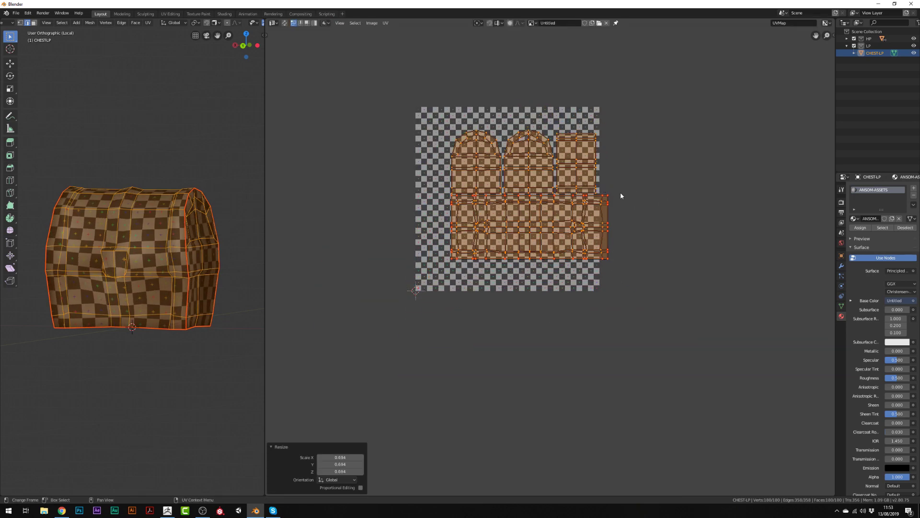
click(618, 183)
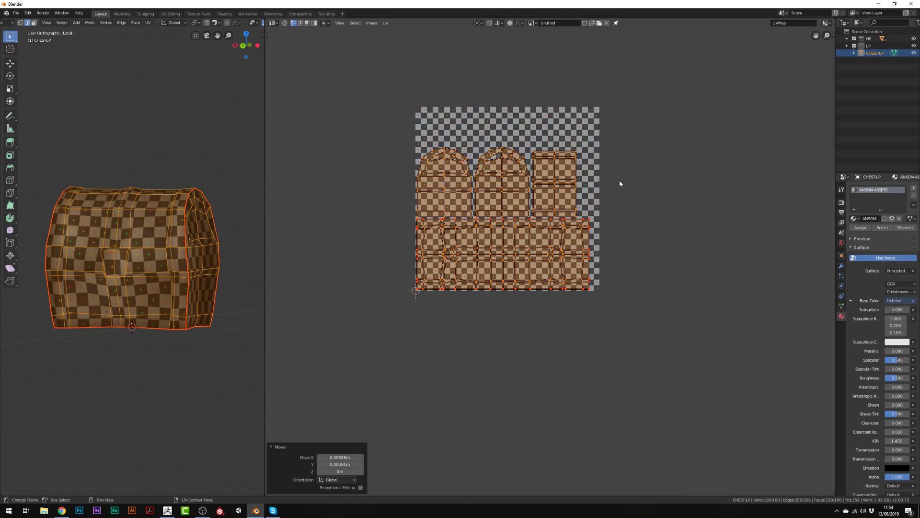
Save the chest scene in the camp-Ansom folder, starting its file name from Environment-Ansom.blend.
key(ctrl+s)
click(91, 54)
click(27, 161)
click(94, 50)
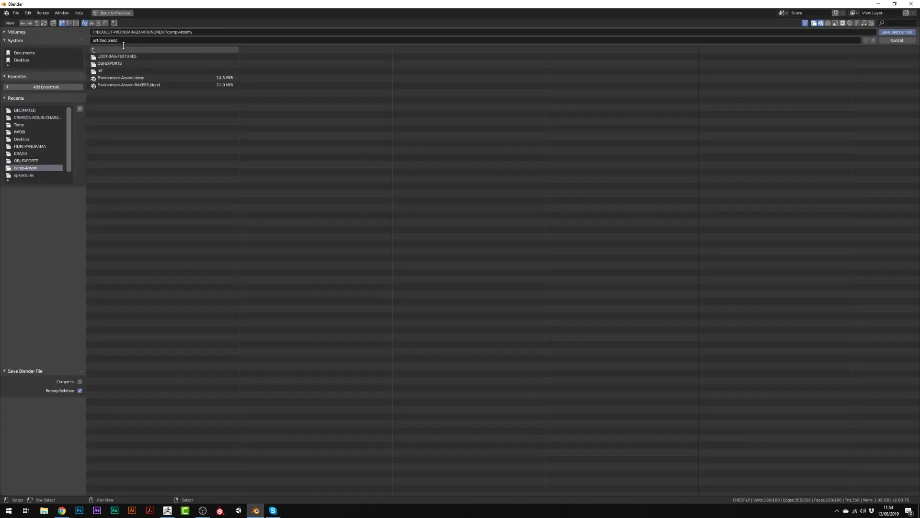
click(126, 77)
click(133, 41)
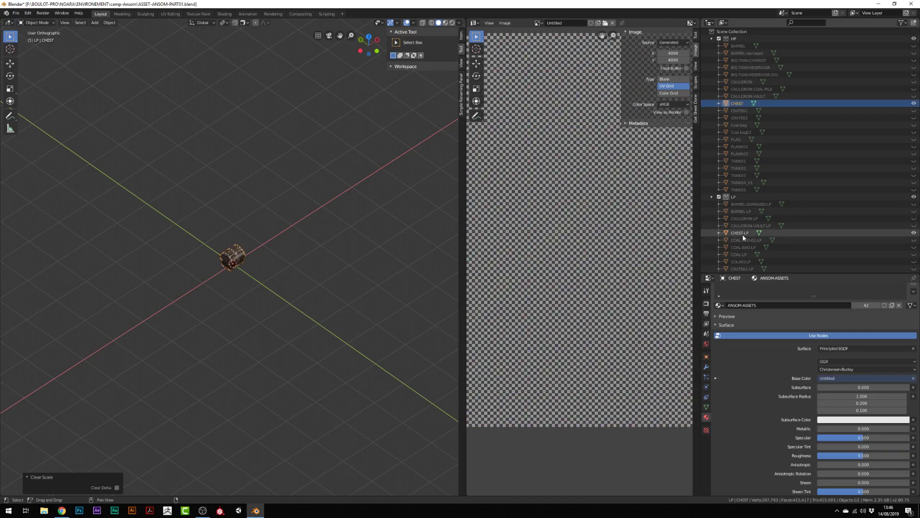
Display the face normals of CHEST-LP in Edit Mode and reduce their size to 0.01.
ctrl+click(743, 234)
key(KP_Decimal)
middle_drag(310, 269, 307, 238)
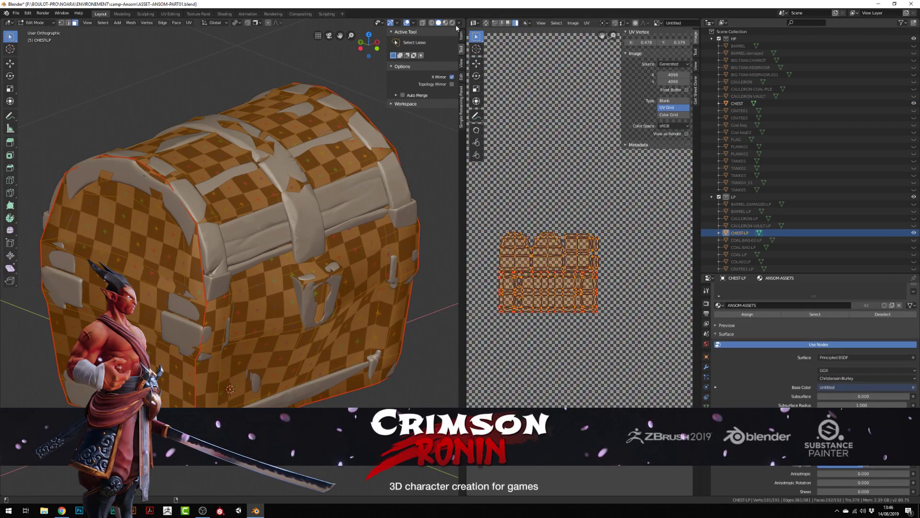
click(459, 22)
click(413, 23)
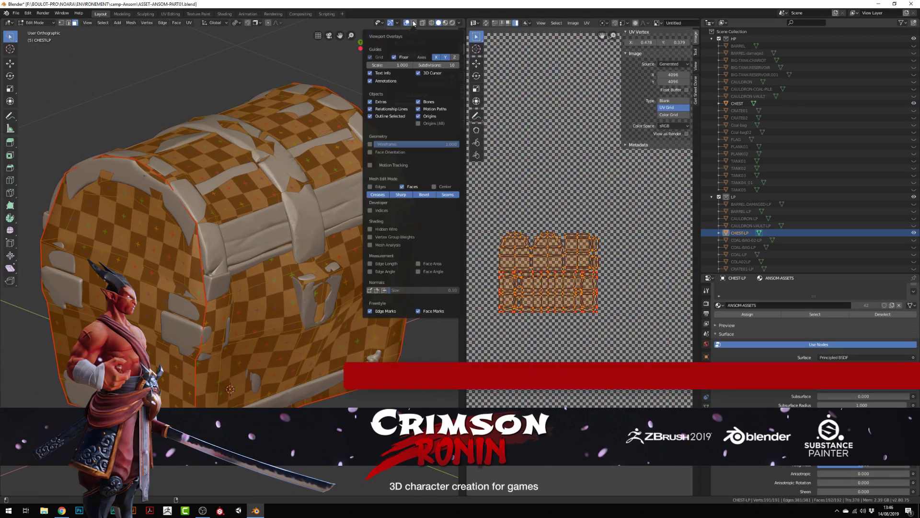
click(386, 290)
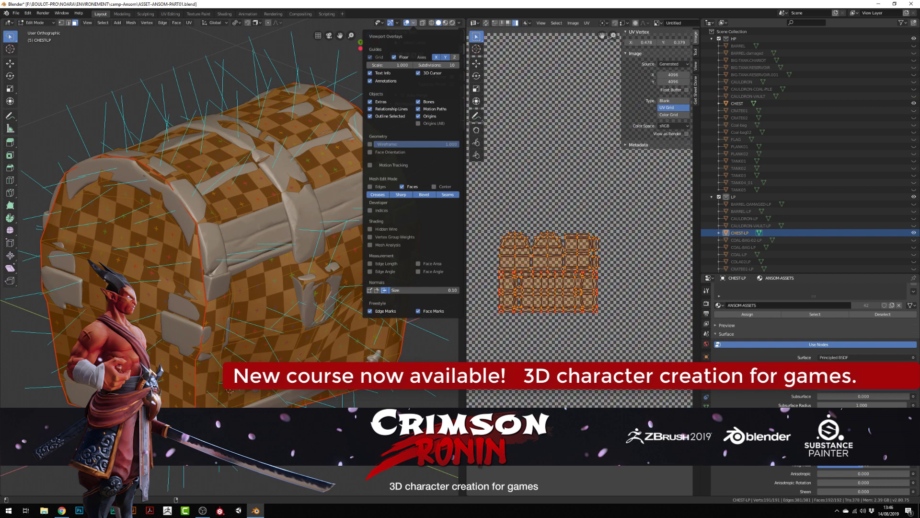
drag(424, 290, 411, 290)
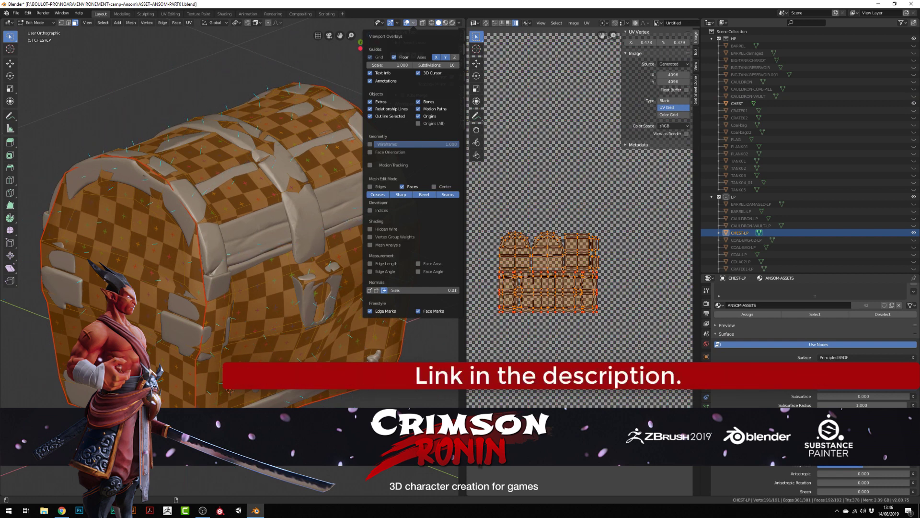
click(431, 290)
key(Return)
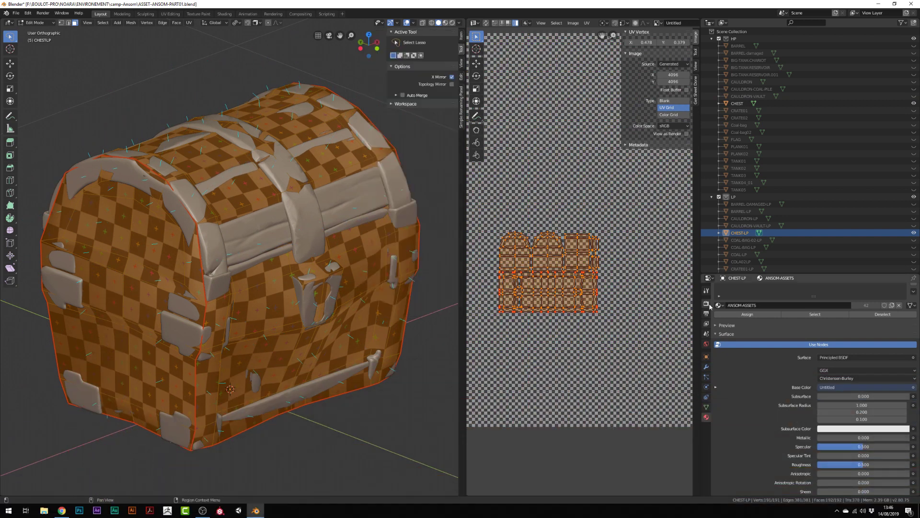
Set the render engine to Cycles with GPU Compute, using tiles of 256 by 256.
click(707, 303)
click(866, 289)
click(843, 309)
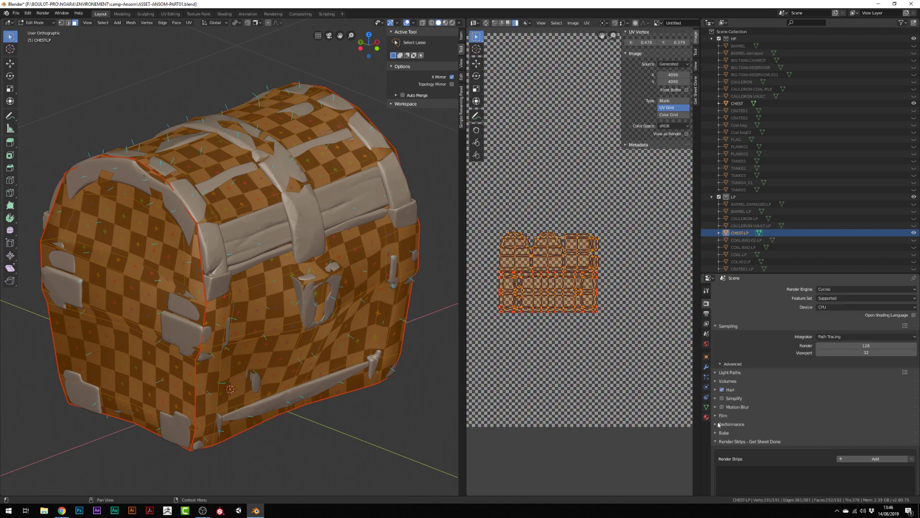
click(719, 425)
scroll(841, 430, down, 3)
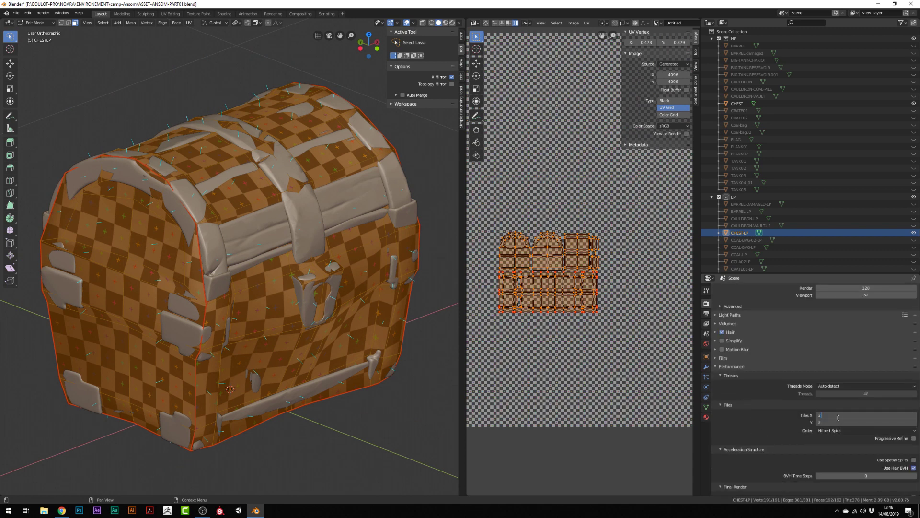
scroll(736, 325, up, 3)
click(842, 308)
click(842, 322)
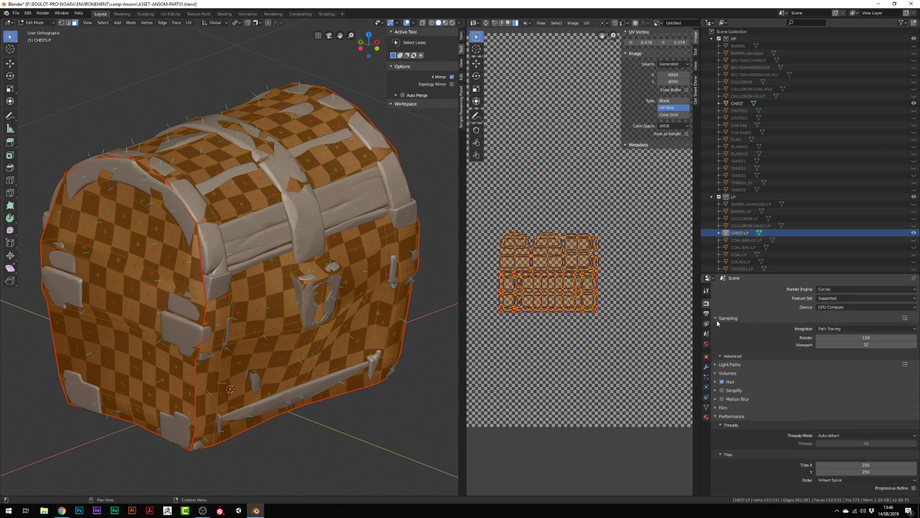
Collapse the unneeded render settings, expand the bake settings and set the output margin to 4 px.
click(717, 318)
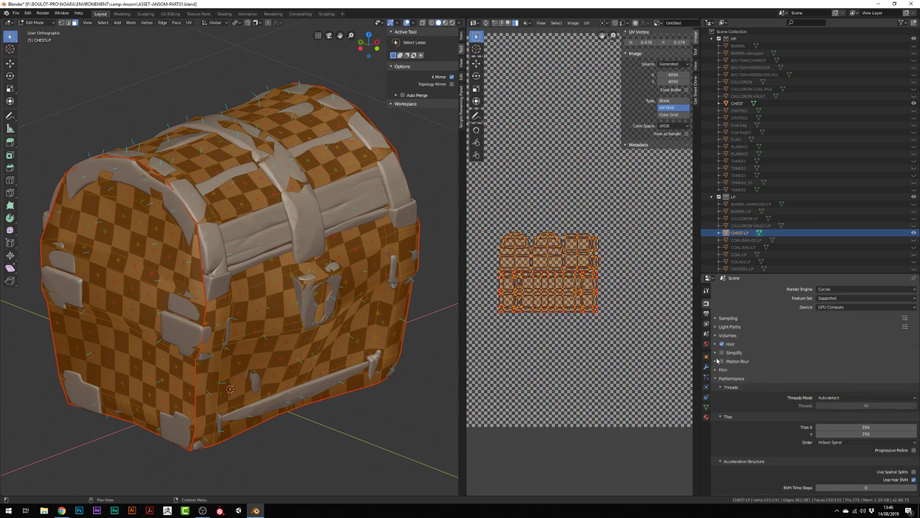
click(717, 319)
click(716, 319)
scroll(754, 429, down, 7)
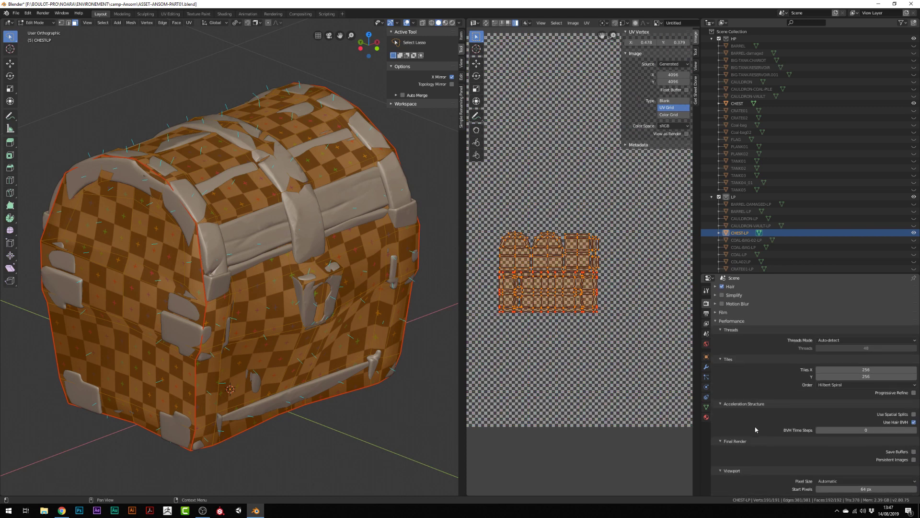
click(720, 288)
click(717, 445)
click(716, 467)
scroll(844, 433, down, 5)
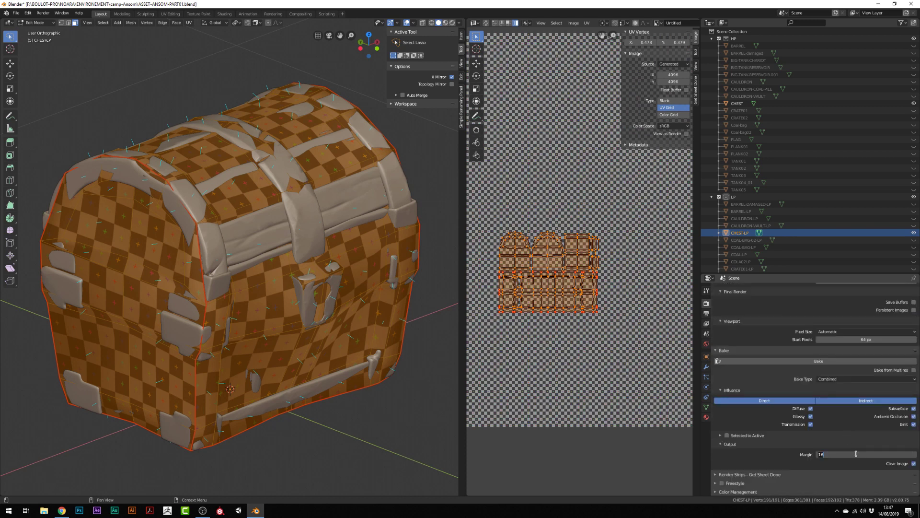
Set the bake type to Normal and enable Selected to Active with a ray distance of 0.012 m.
click(856, 378)
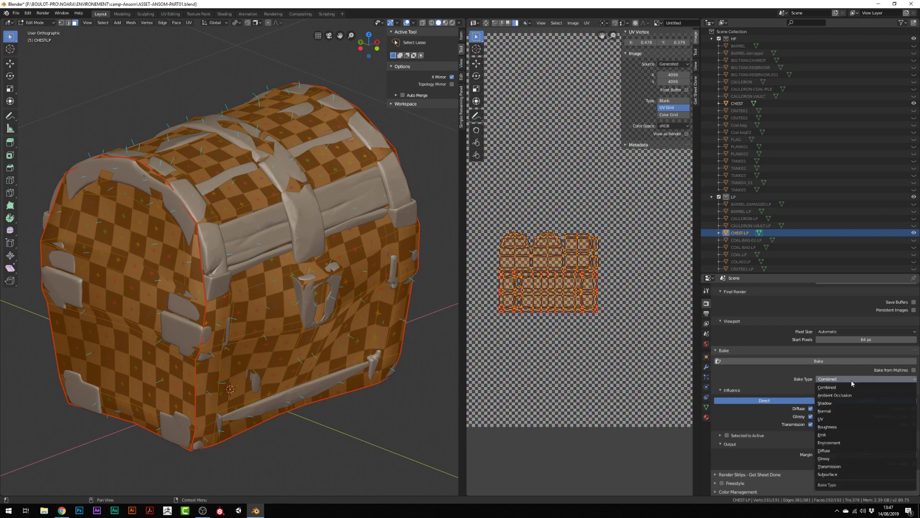
click(840, 405)
click(727, 436)
click(720, 436)
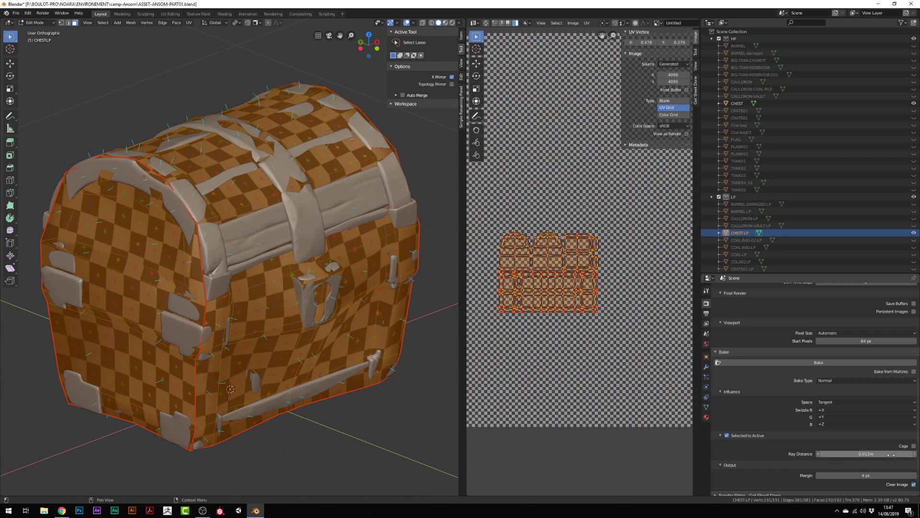
Bake the normal map from the high-poly CHEST onto the active CHEST-LP in Object Mode.
scroll(383, 297, down, 3)
key(Tab)
click(746, 104)
ctrl+click(746, 233)
scroll(393, 229, down, 2)
click(819, 362)
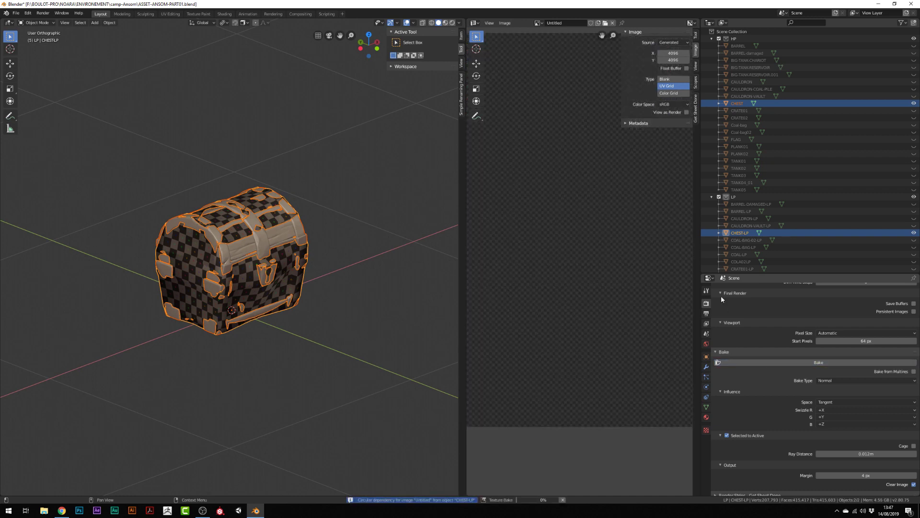
Collapse the performance settings, widen the image editor and turn off Clear Image for the bake.
scroll(721, 307, up, 9)
click(720, 341)
click(715, 323)
scroll(724, 310, up, 2)
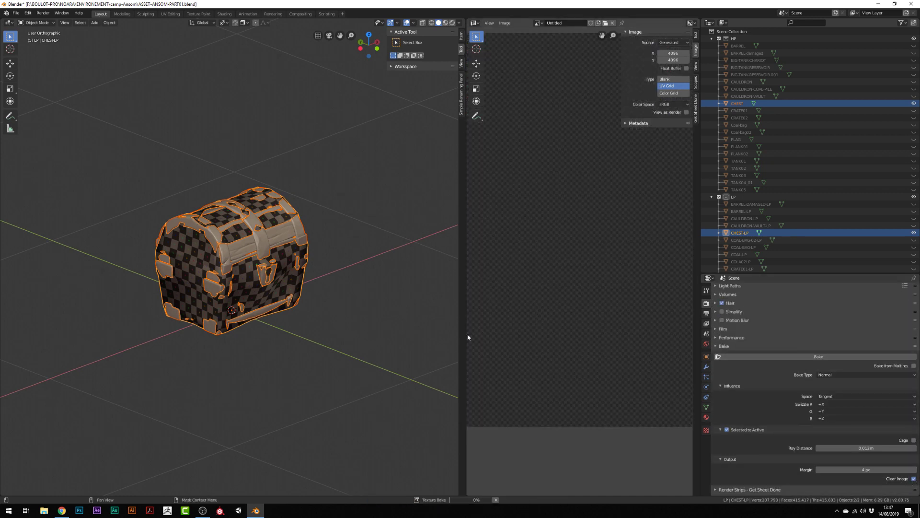
drag(466, 291, 361, 293)
scroll(567, 350, down, 3)
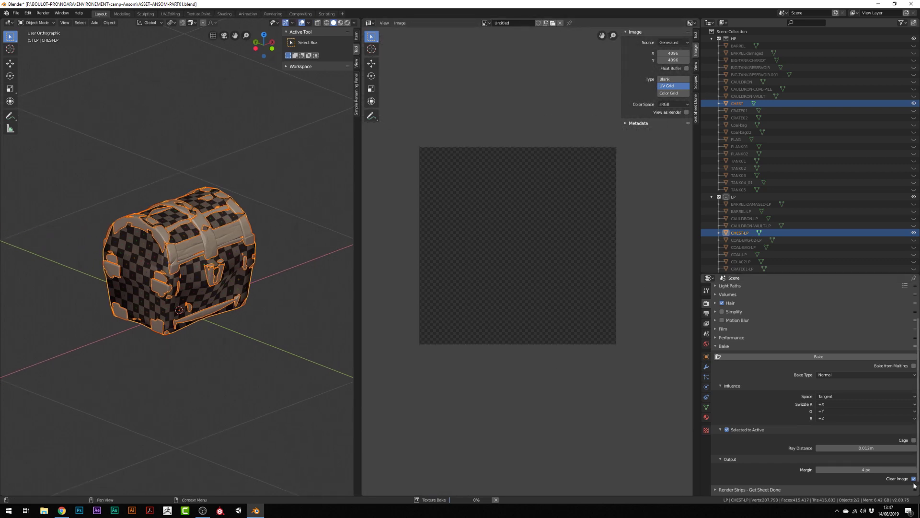
scroll(528, 339, up, 2)
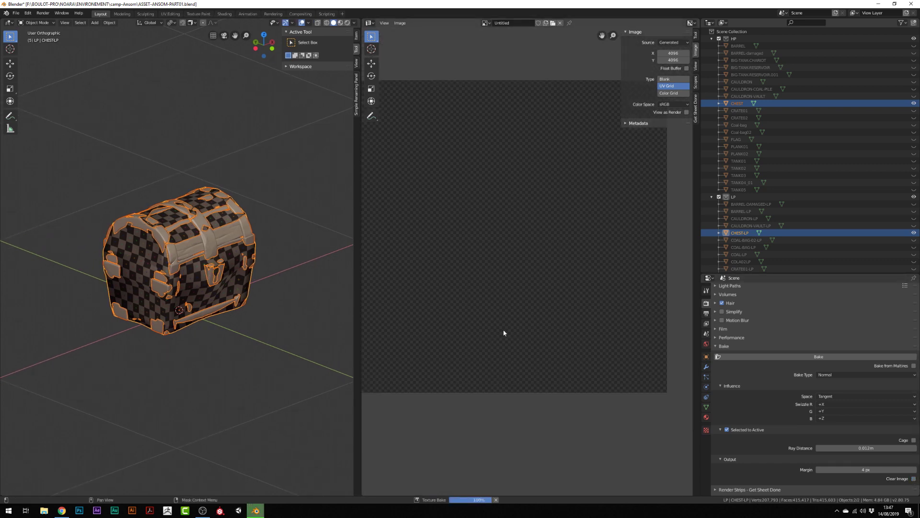
Examine the baked normal map for artifacts, then hide CHEST to check the result on CHEST-LP.
scroll(542, 283, up, 4)
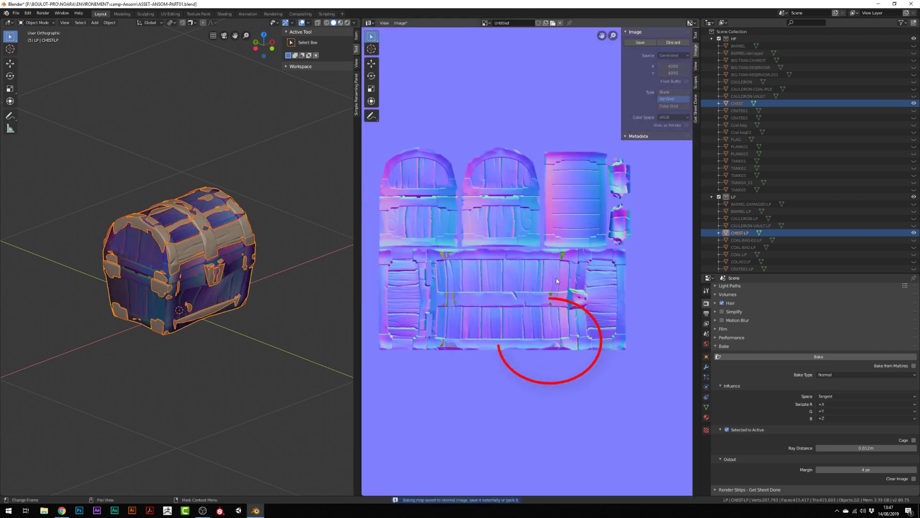
scroll(556, 282, up, 5)
scroll(128, 276, up, 3)
middle_drag(128, 275, 145, 248)
click(914, 103)
click(913, 104)
click(913, 104)
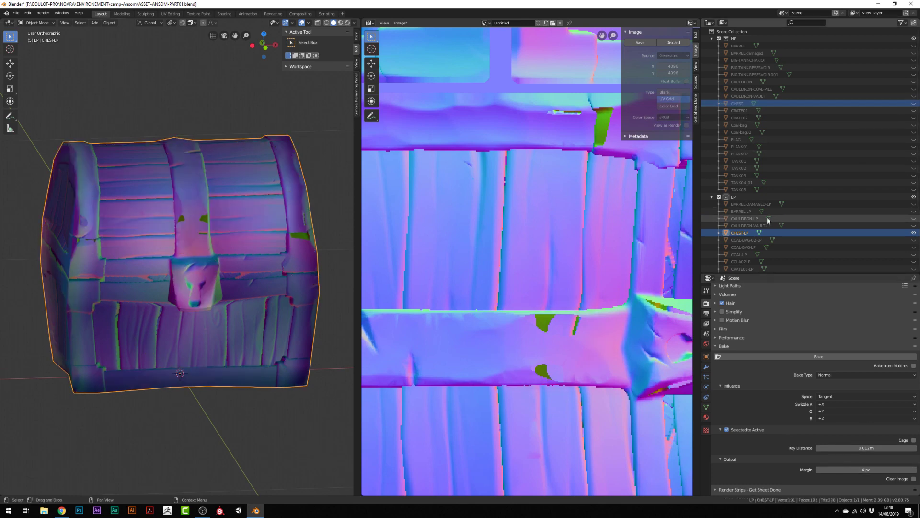
Set the displayed normals size of CHEST-LP to 0.015 and the bake ray distance to 0.015 m.
key(Tab)
middle_drag(181, 224, 197, 194)
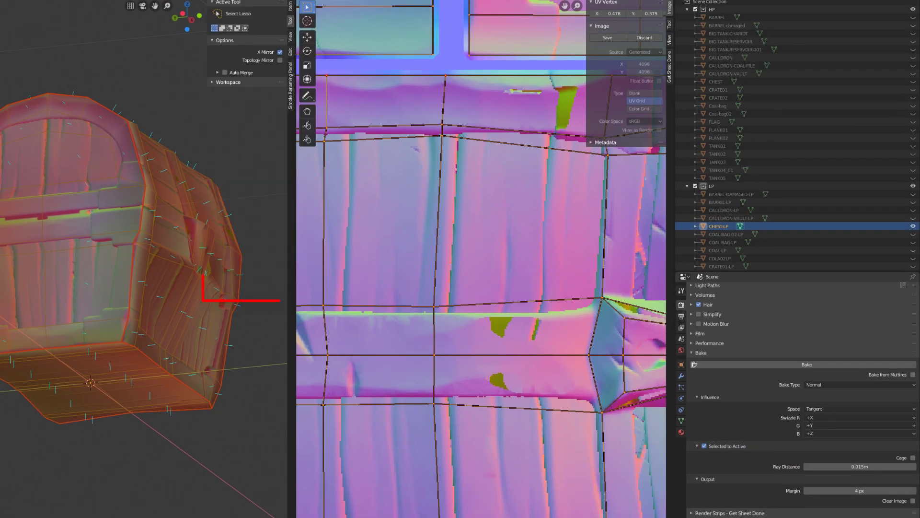
click(261, 1)
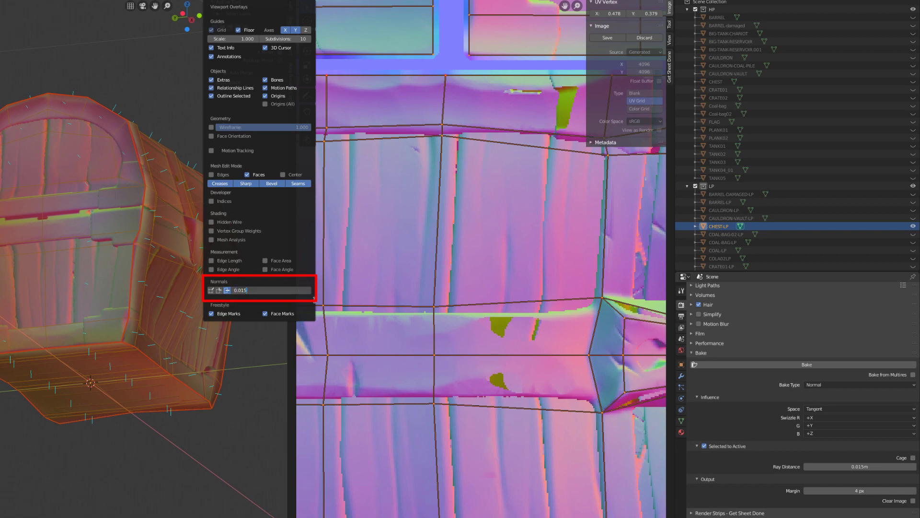
key(Tab)
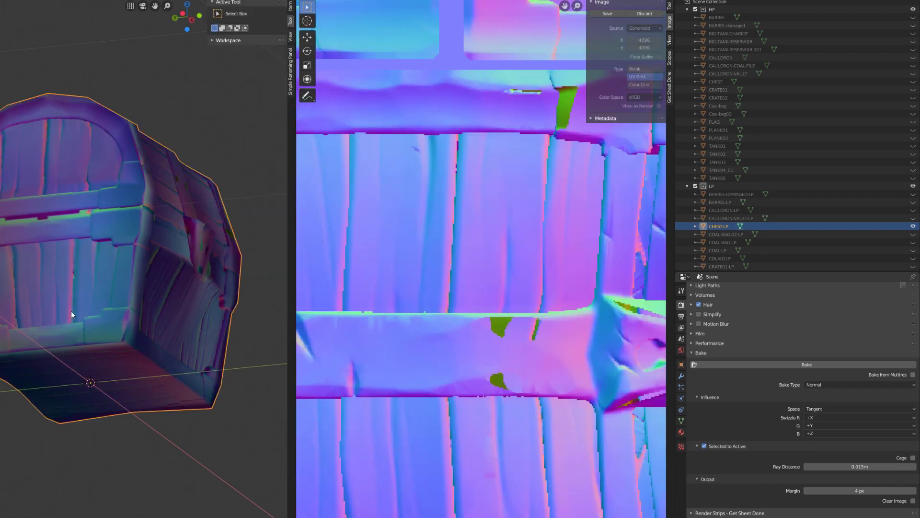
Show CHEST again, select it with CHEST-LP as the active object, and rebake the normal map.
click(913, 82)
click(721, 82)
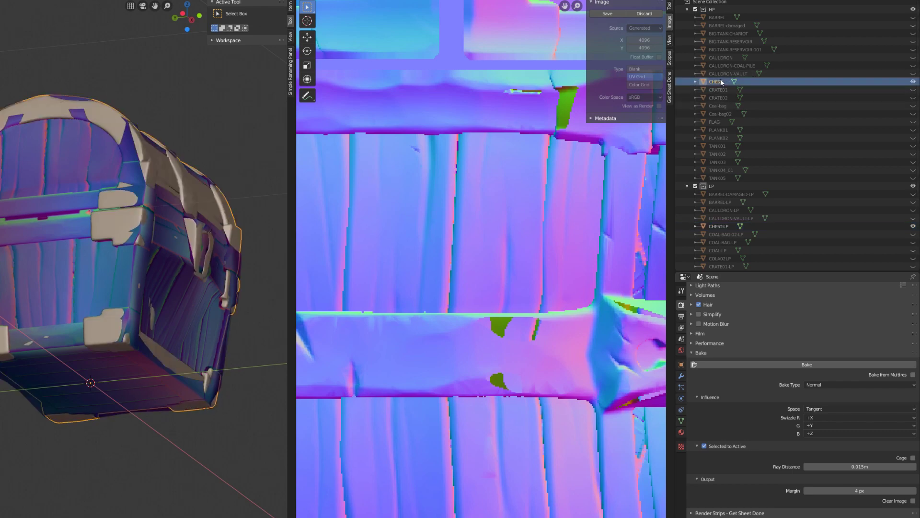
ctrl+click(712, 226)
scroll(568, 240, down, 8)
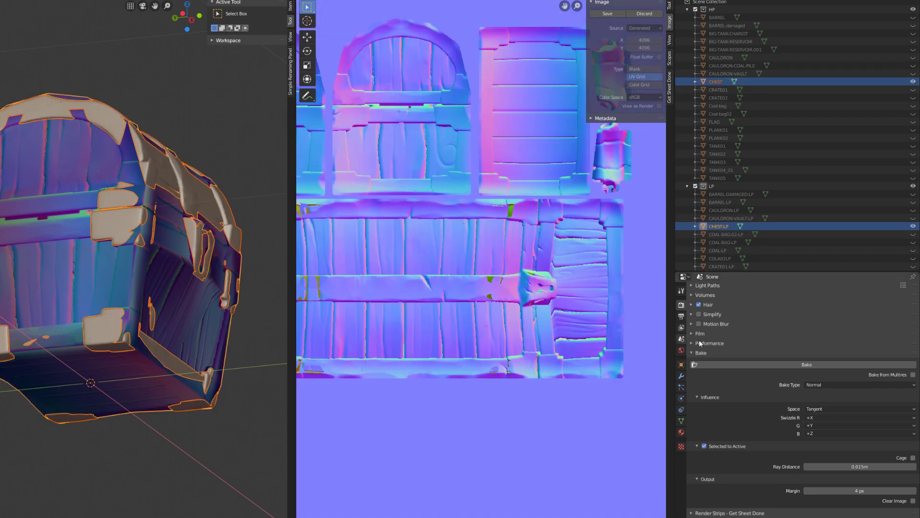
click(747, 363)
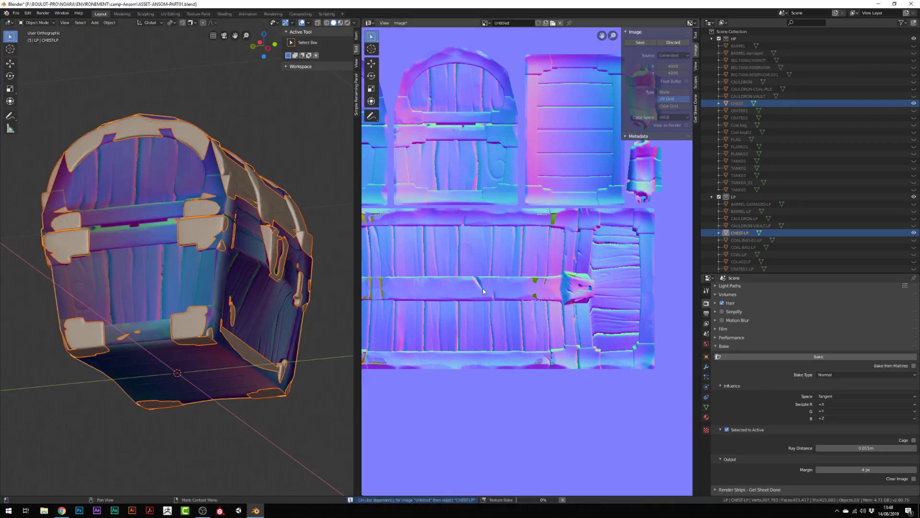
Examine the rebaked normal map across the UV islands for remaining artifacts.
scroll(482, 289, down, 3)
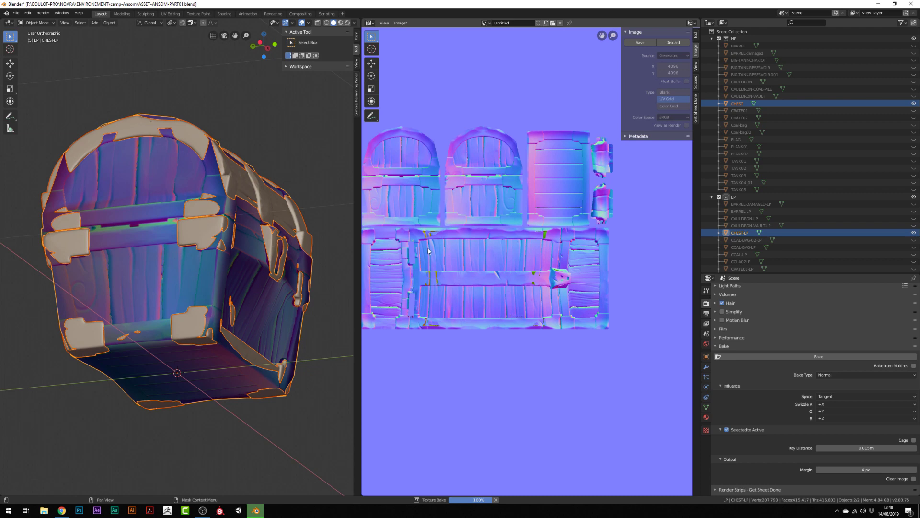
scroll(570, 252, up, 5)
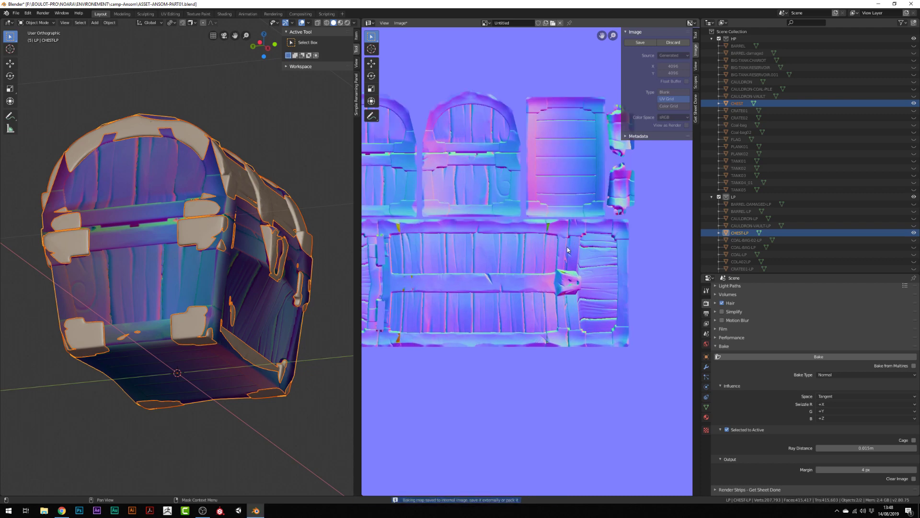
middle_drag(482, 232, 666, 230)
scroll(665, 232, down, 1)
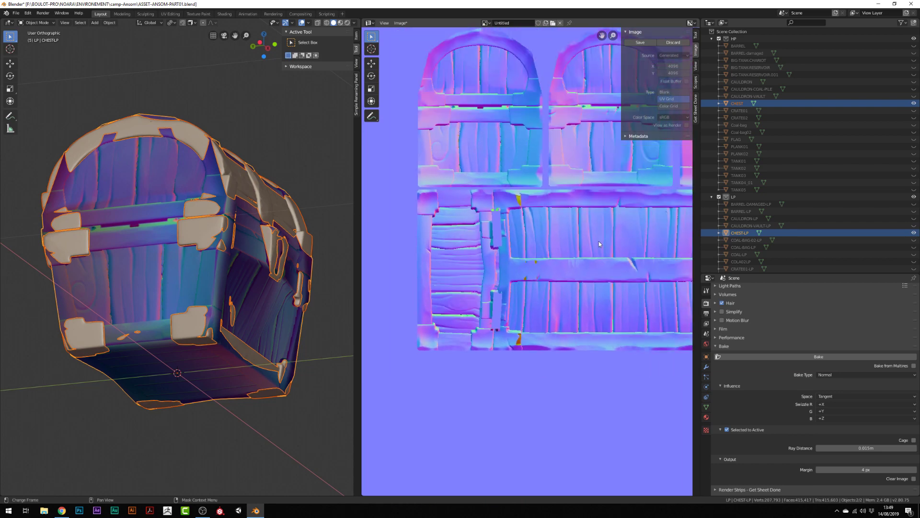
middle_drag(600, 241, 577, 253)
scroll(219, 252, up, 1)
Hide CHEST and compare the rebaked CHEST-LP with the high-poly mesh from the front.
middle_drag(218, 254, 141, 298)
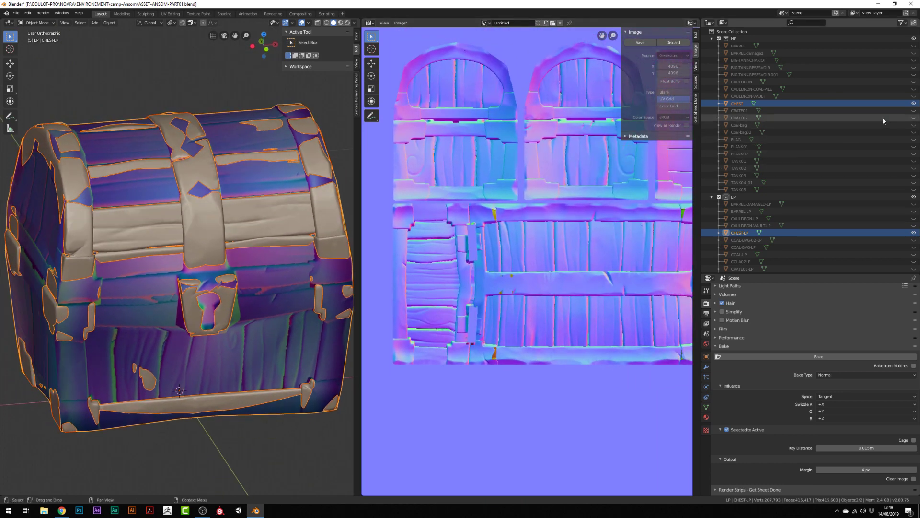
click(913, 103)
middle_drag(302, 229, 268, 218)
click(913, 104)
click(913, 104)
Preview the Normal Map node's output on the chest, then restore the Principled BSDF as the material output.
ctrl+shift+click(396, 290)
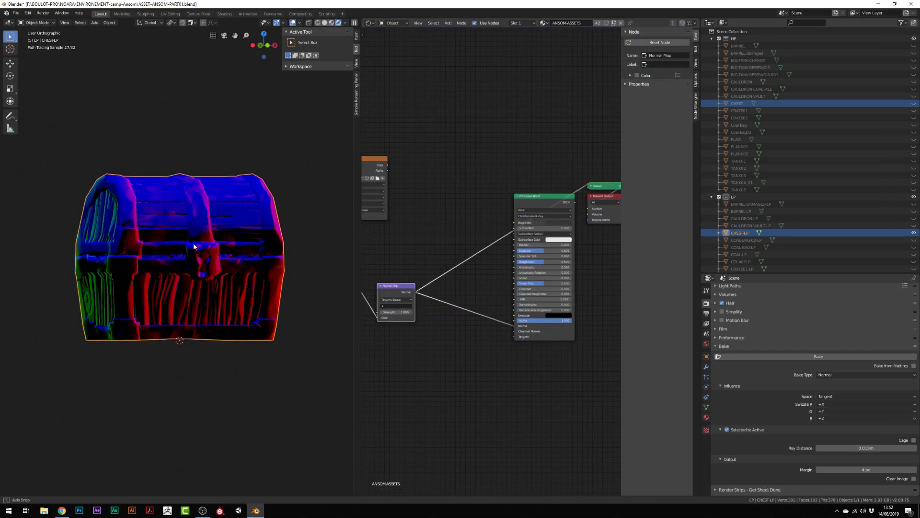
middle_drag(194, 243, 378, 240)
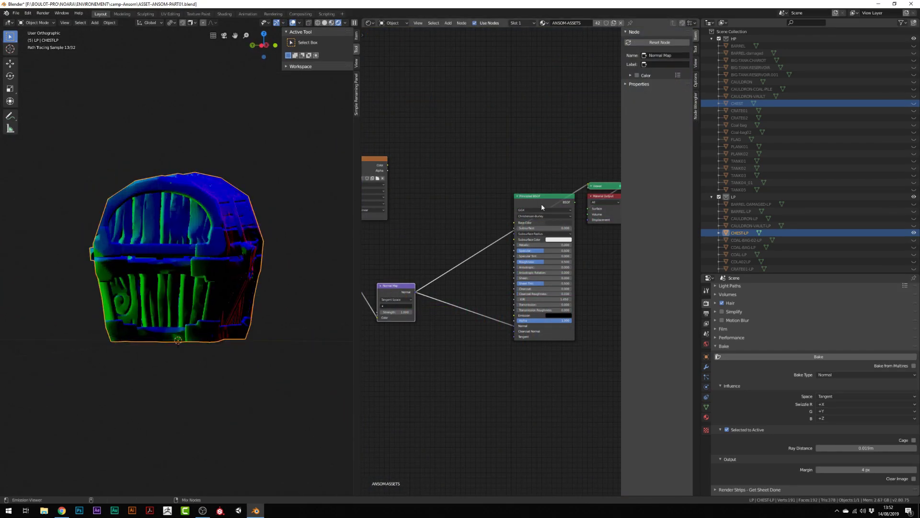
key(ctrl+z)
Switch the 3D view to Solid shading with the chest seen from its front.
middle_drag(323, 240, 175, 248)
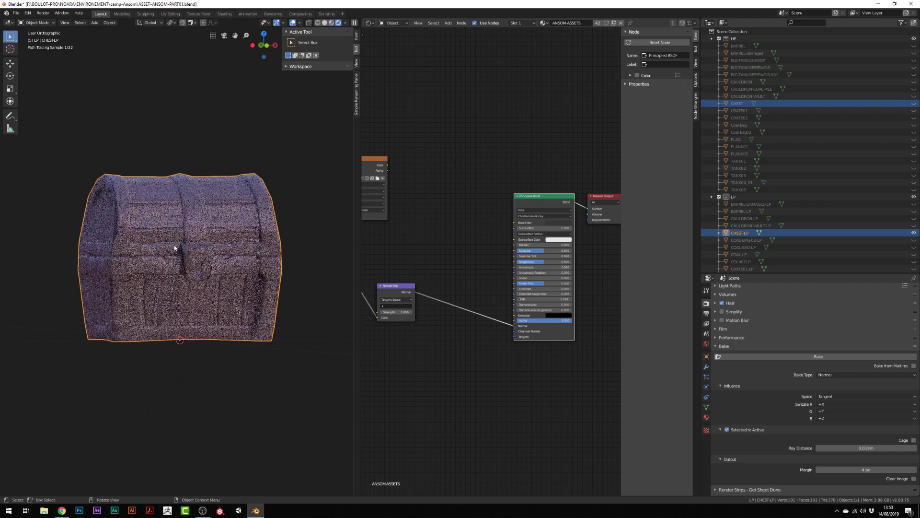
key(z)
click(224, 245)
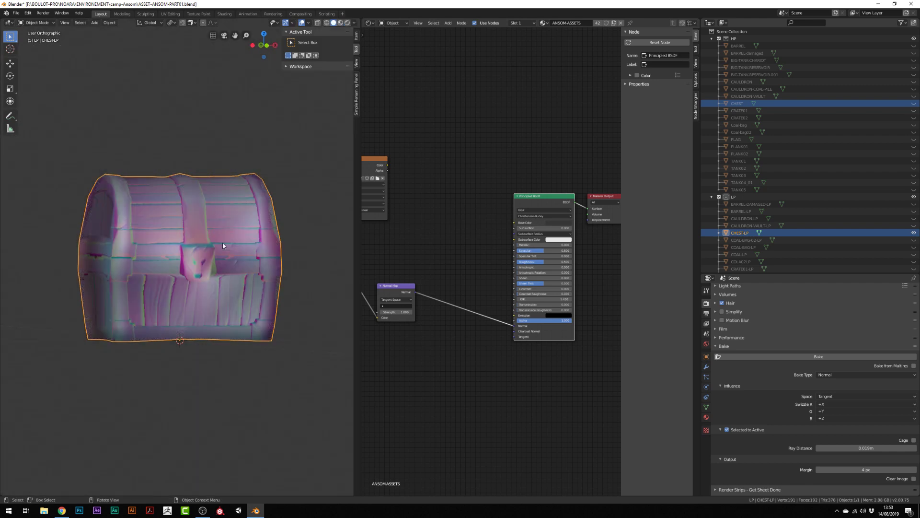
Set the colour space of the chest material's image textures to sRGB.
scroll(468, 332, up, 1)
alt+drag(432, 319, 536, 289)
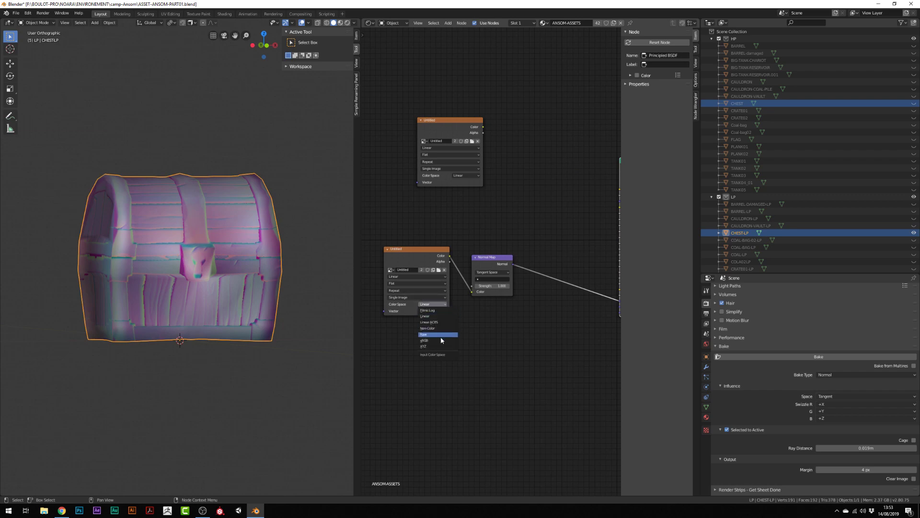
click(440, 341)
middle_drag(214, 281, 208, 269)
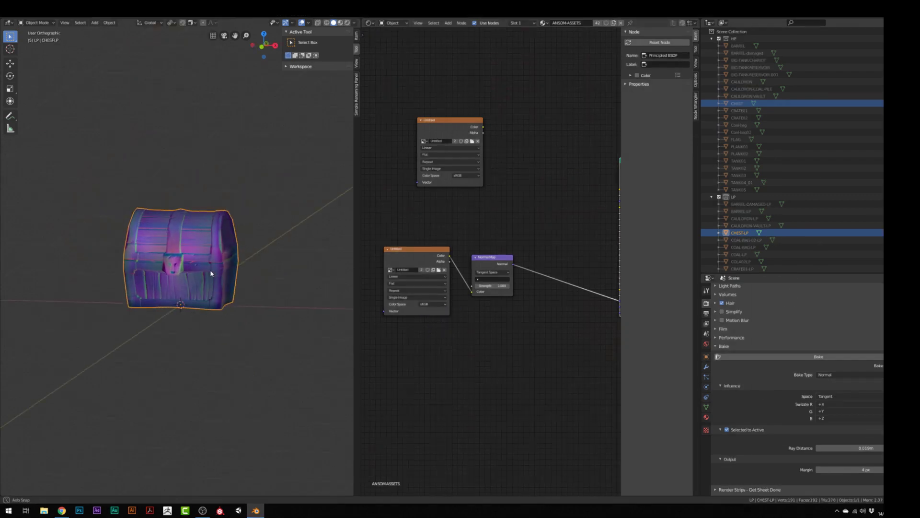
Move the UV islands made of a rectangular grid and two discs into the free space below the arrow-shaped islands.
click(549, 284)
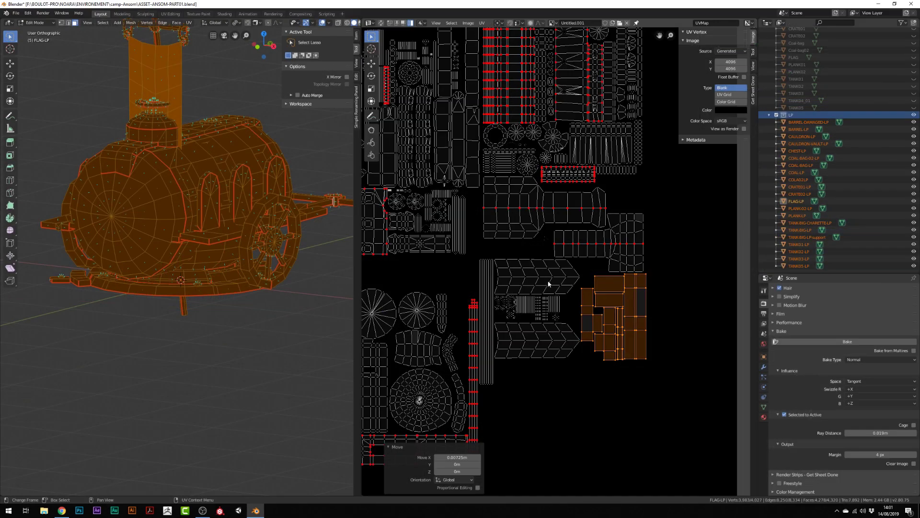
scroll(551, 278, down, 3)
drag(636, 151, 686, 187)
key(g)
scroll(448, 372, up, 2)
click(450, 373)
scroll(467, 335, down, 5)
key(g)
scroll(530, 398, up, 6)
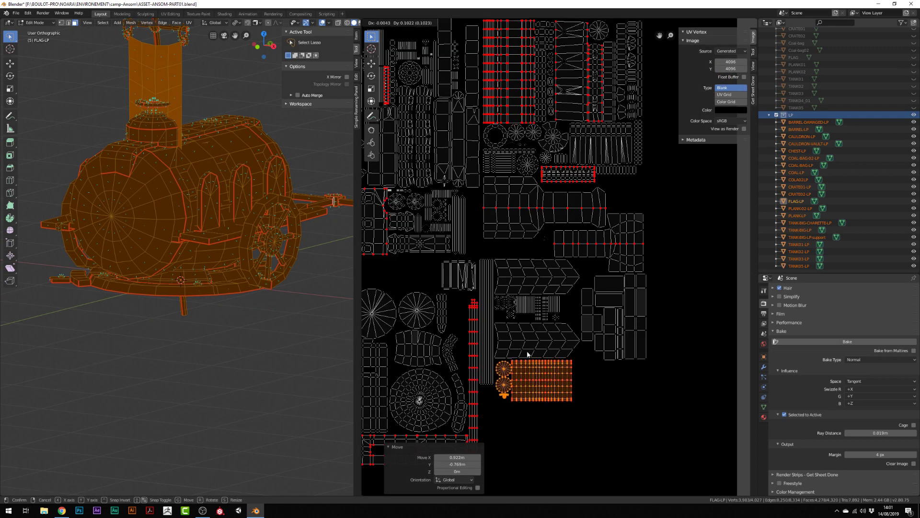
Move further groups of loose UV islands into the free space in the lower right of the shared layout.
scroll(527, 354, down, 5)
key(b)
drag(405, 174, 458, 214)
scroll(450, 208, up, 2)
key(g)
click(610, 391)
middle_drag(611, 390, 621, 356)
scroll(596, 377, up, 2)
key(a)
scroll(555, 360, down, 3)
key(g)
click(577, 277)
key(alt+a)
scroll(555, 323, up, 7)
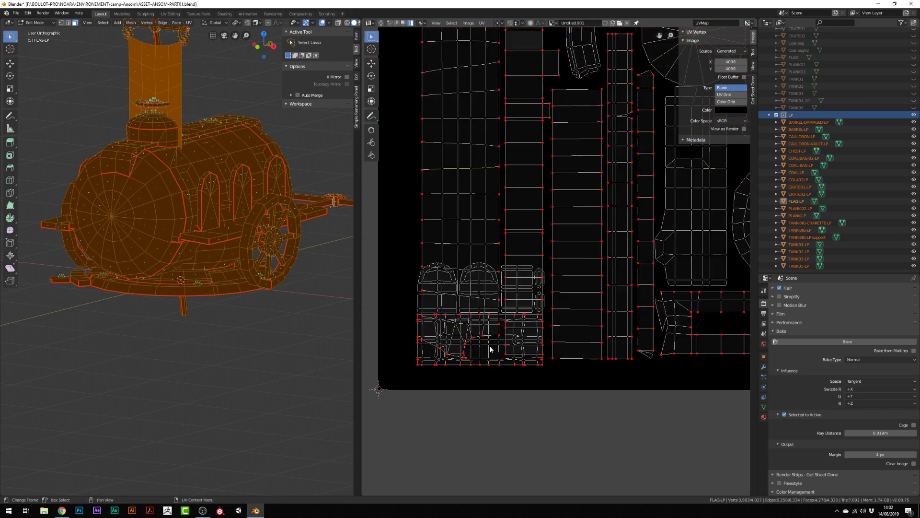
Edit CHEST-LP on its own and move all its UV islands away from the overlapping ones in the lower-left corner.
key(l)
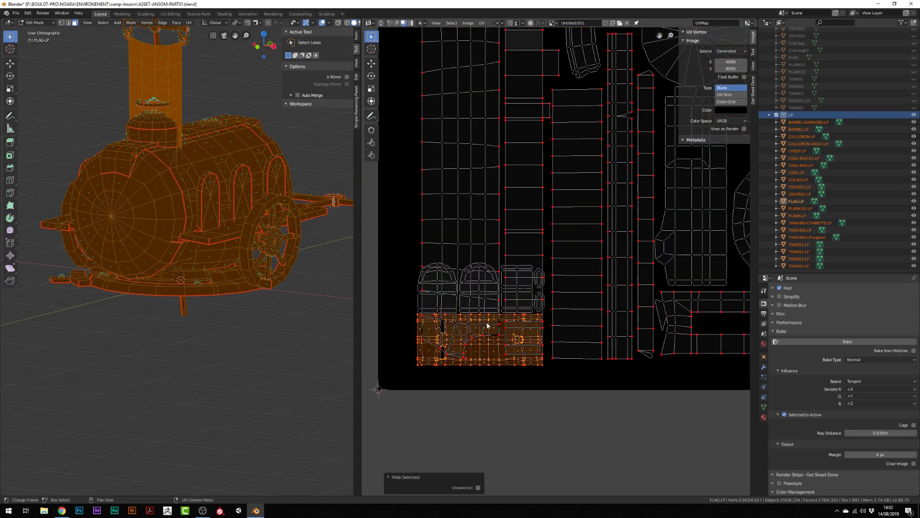
key(alt+a)
key(Tab)
click(798, 151)
key(Tab)
key(a)
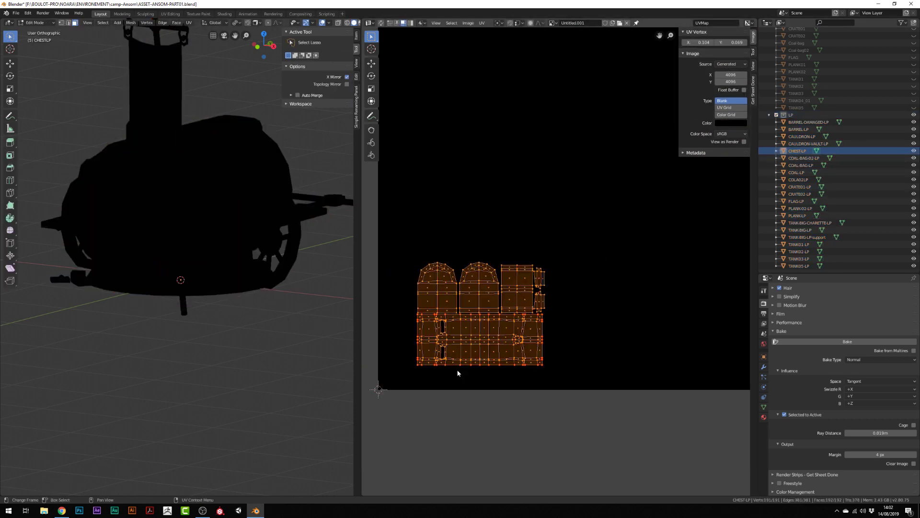
scroll(484, 345, up, 2)
scroll(560, 268, down, 4)
key(g)
click(547, 349)
Edit all LP objects together and place the chest's UV islands in the free area below the plank islands.
key(Tab)
right_click(792, 116)
click(792, 117)
key(Tab)
scroll(561, 262, down, 3)
key(alt+a)
drag(467, 280, 551, 341)
middle_drag(552, 340, 481, 367)
key(g)
click(670, 286)
scroll(662, 276, up, 3)
key(g)
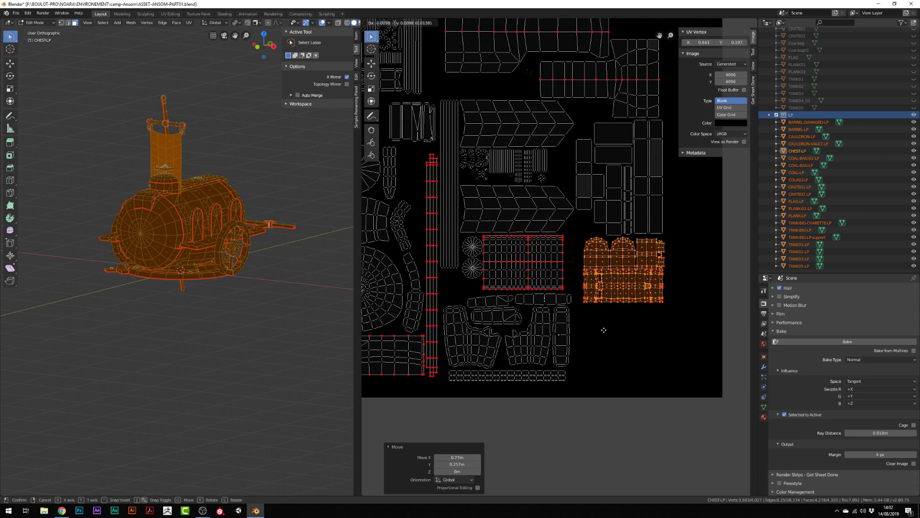
click(599, 335)
Examine the combined UV layout of all LP objects for misplaced islands and free gaps.
scroll(600, 335, down, 2)
key(alt+a)
key(a)
scroll(565, 328, down, 2)
scroll(400, 299, up, 1)
middle_drag(395, 296, 461, 290)
key(alt+a)
scroll(548, 188, up, 2)
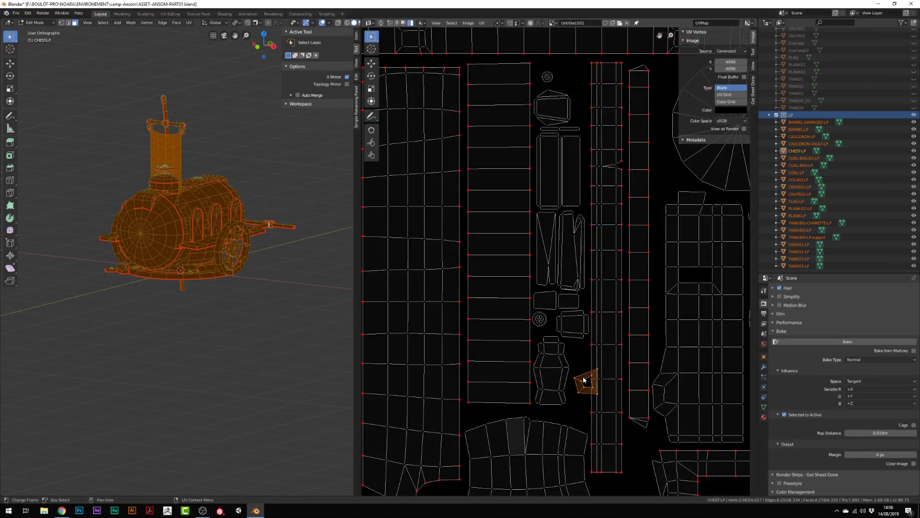
Move small loose UV islands into gaps between the larger ones, rotating one to fit.
key(g)
click(543, 365)
scroll(562, 263, down, 3)
key(g)
click(572, 168)
scroll(509, 255, up, 2)
key(g)
click(613, 121)
key(r)
click(610, 144)
Place the long two-row strip island beside the rectangular bands along the lower edge of the UV layout.
click(395, 196)
key(g)
click(606, 335)
key(g)
click(608, 357)
scroll(608, 357, down, 4)
key(g)
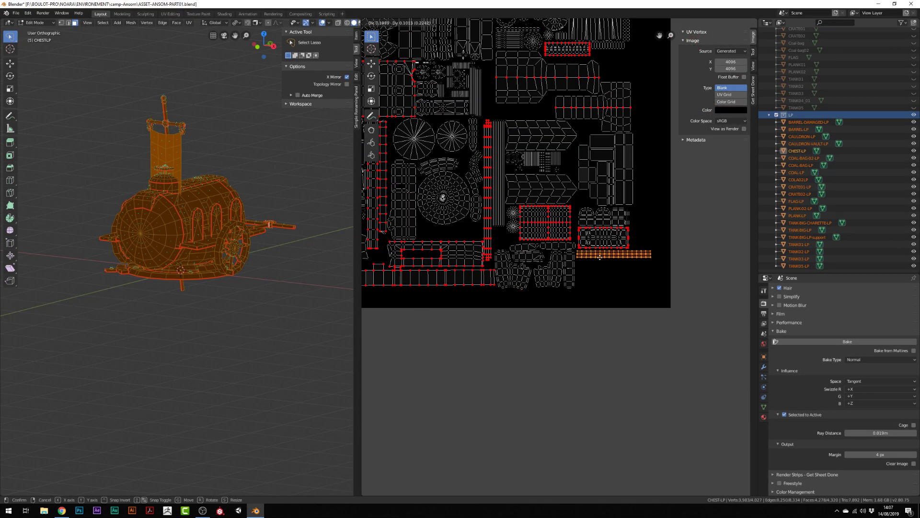
click(600, 261)
key(g)
click(523, 276)
Reposition the curved panel islands and fit a narrow one near the two-row strip, rotated by -2.74°.
key(g)
click(597, 281)
key(g)
scroll(652, 297, up, 3)
key(g)
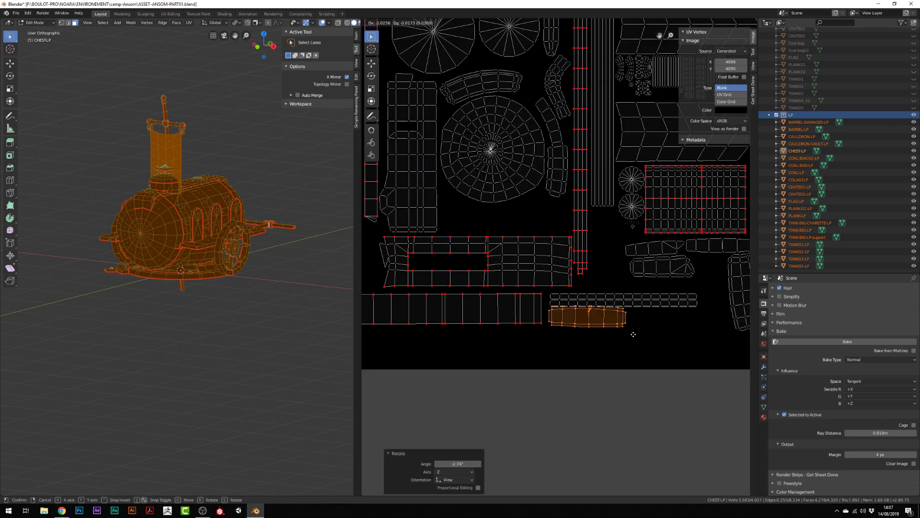
click(669, 298)
Stack the narrow curved panel islands between the rectangular grid island and the two-row strip.
click(656, 248)
key(g)
click(660, 267)
click(728, 247)
key(g)
middle_drag(693, 273, 529, 277)
key(g)
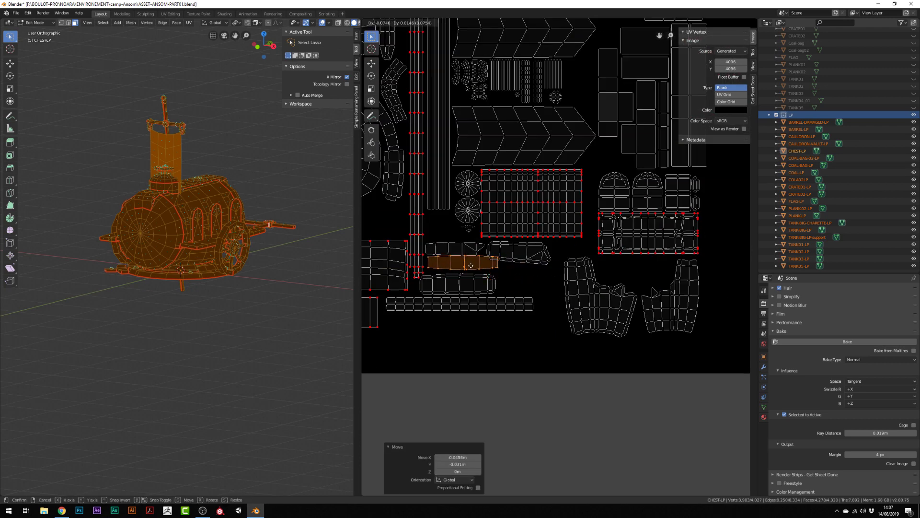
click(468, 263)
Reposition the remaining curved panel islands below the chest islands, then scale the whole UV layout.
click(521, 252)
key(g)
click(602, 307)
click(676, 300)
scroll(700, 302, down, 4)
key(a)
key(s)
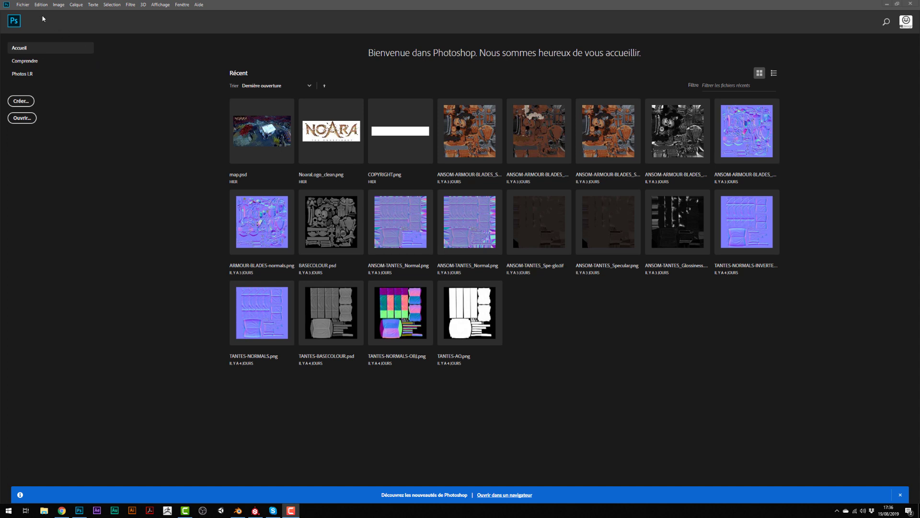
In Photoshop, load the ANSOM-ASSETS01 AO, CURVATURE, CURVATURE-SMOOTH and NORMALS-OBJ PNG maps from the baking folder as stacked layers.
click(27, 7)
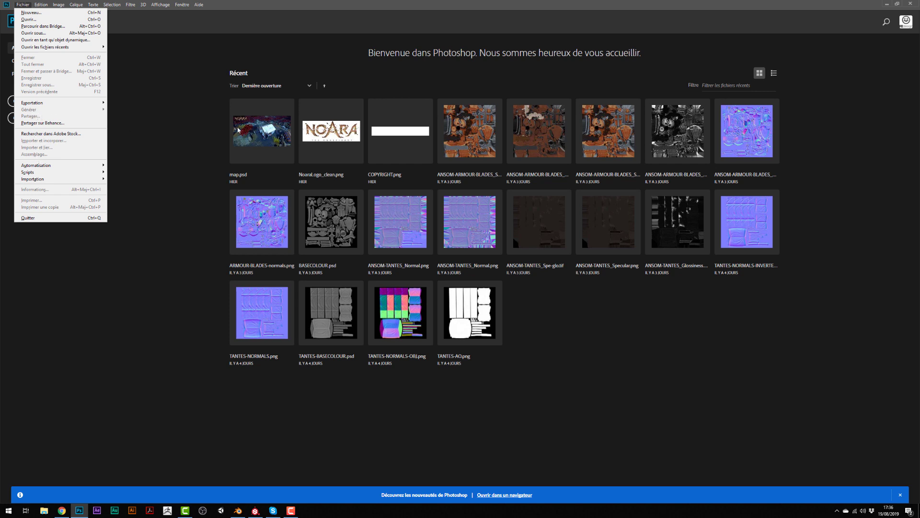
click(259, 10)
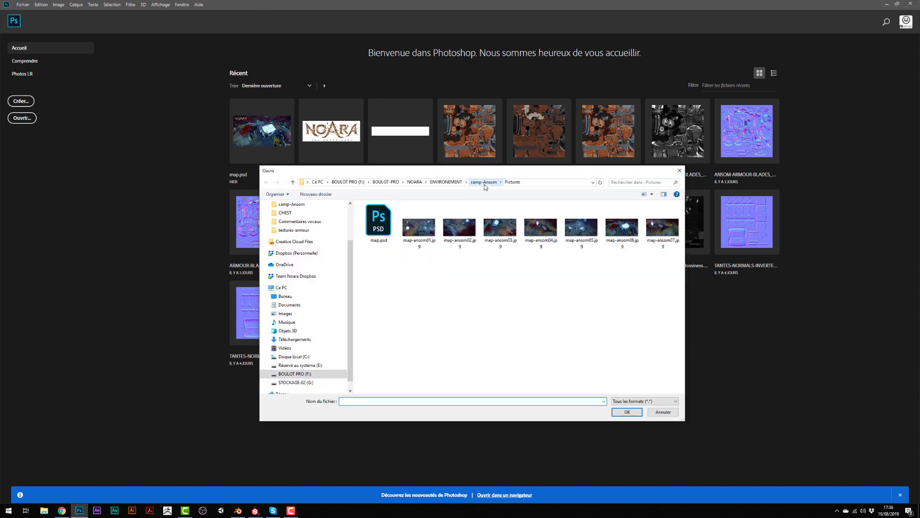
click(484, 183)
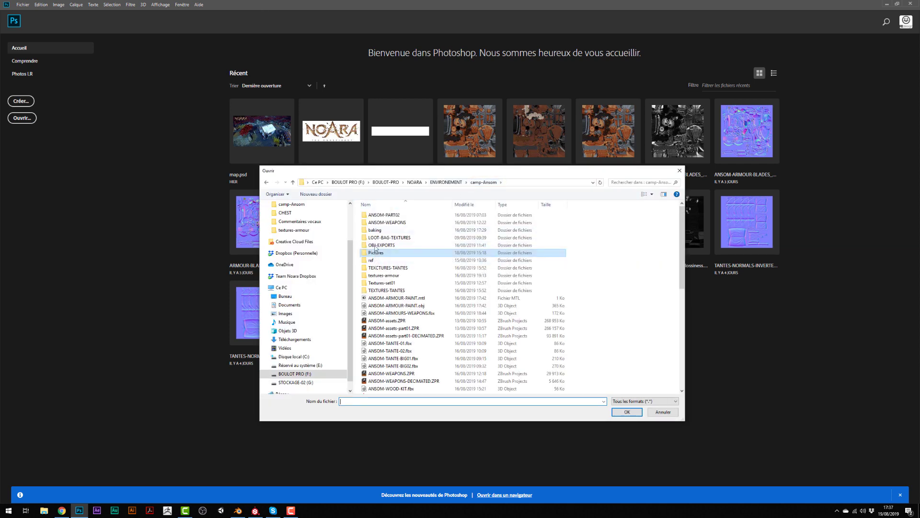
double_click(380, 230)
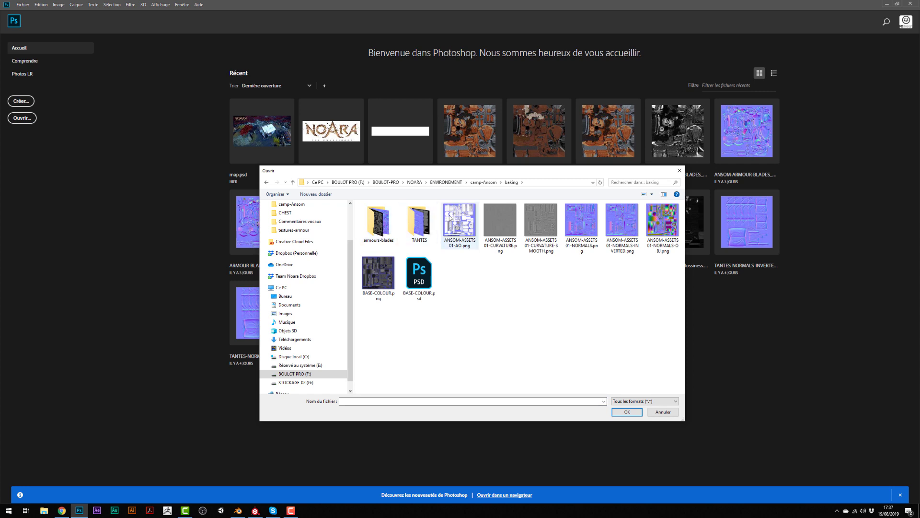
click(469, 230)
ctrl+click(500, 222)
ctrl+click(541, 223)
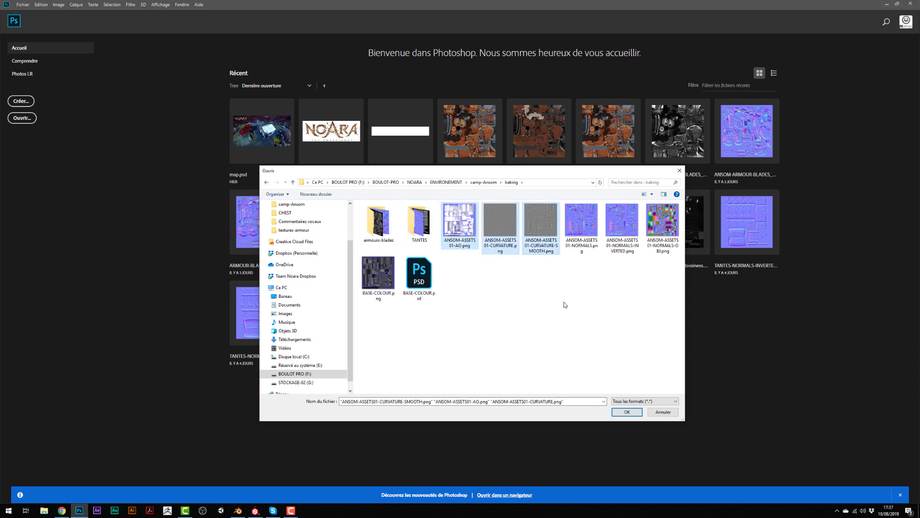
ctrl+click(584, 257)
key(Return)
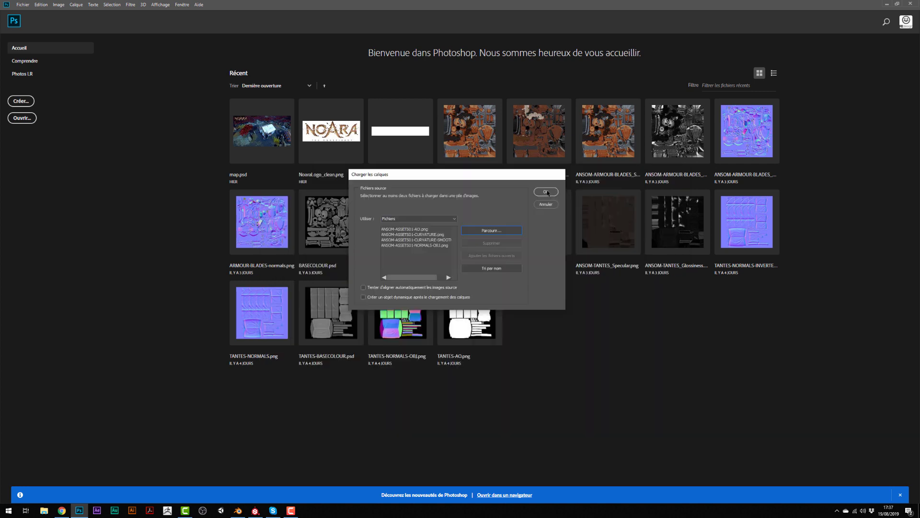
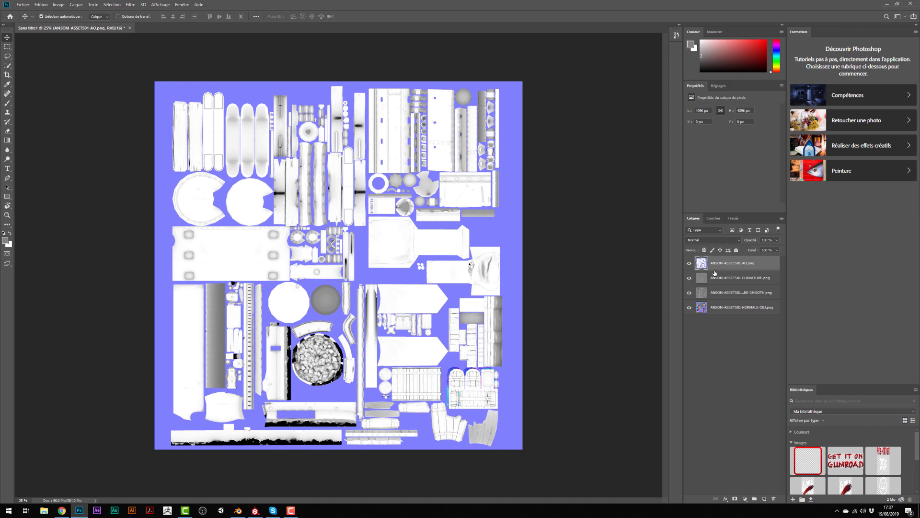
Add a new layer beneath the hidden map layers and fill it with 50% grey (#808080).
click(724, 304)
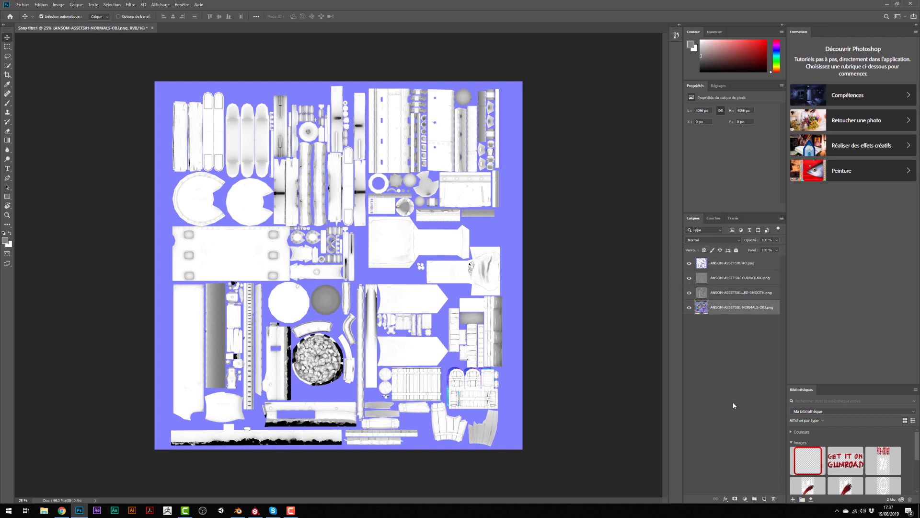
click(764, 499)
drag(730, 311, 727, 335)
click(689, 263)
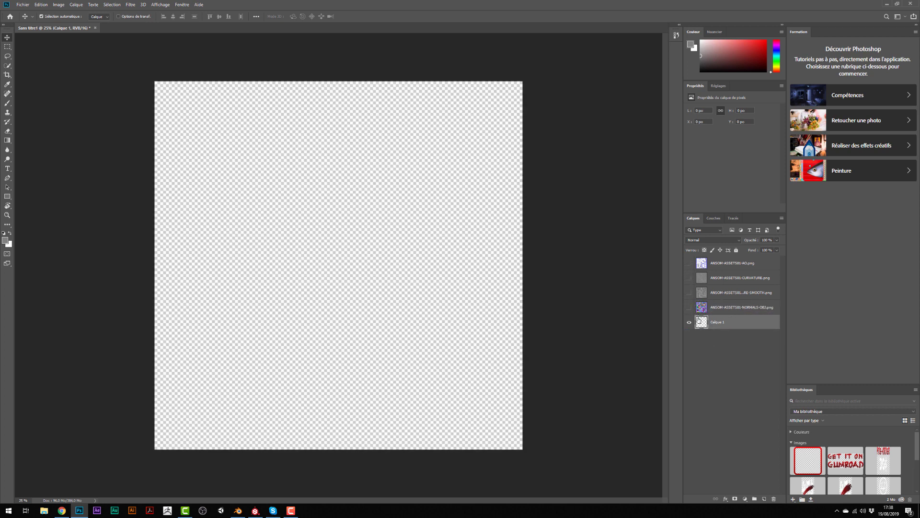
click(5, 240)
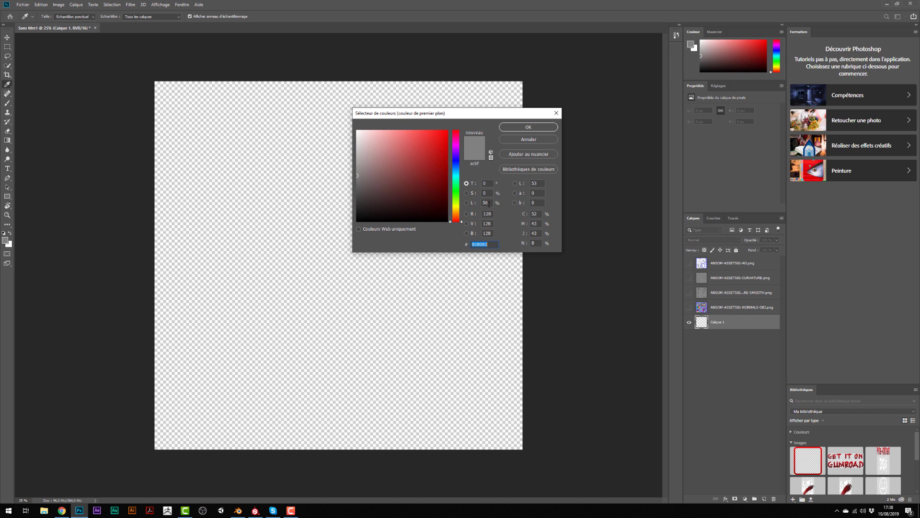
click(528, 127)
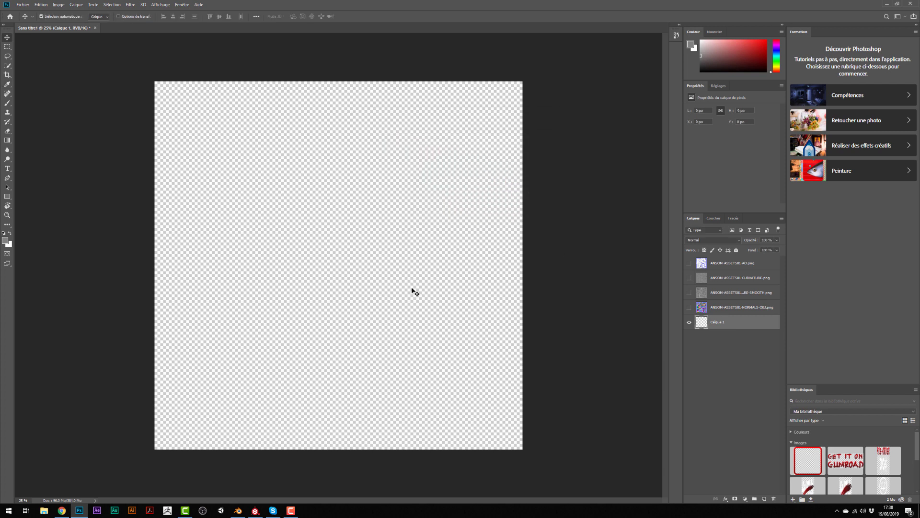
key(alt+BackSpace)
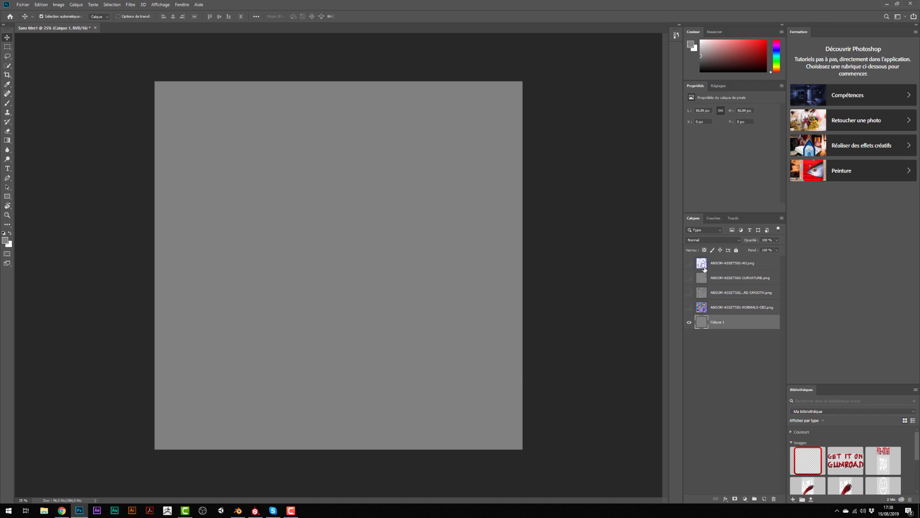
Place the AO layer directly above the grey layer, show it and set its blend mode to Multiply (Produit).
drag(705, 268, 712, 309)
click(689, 308)
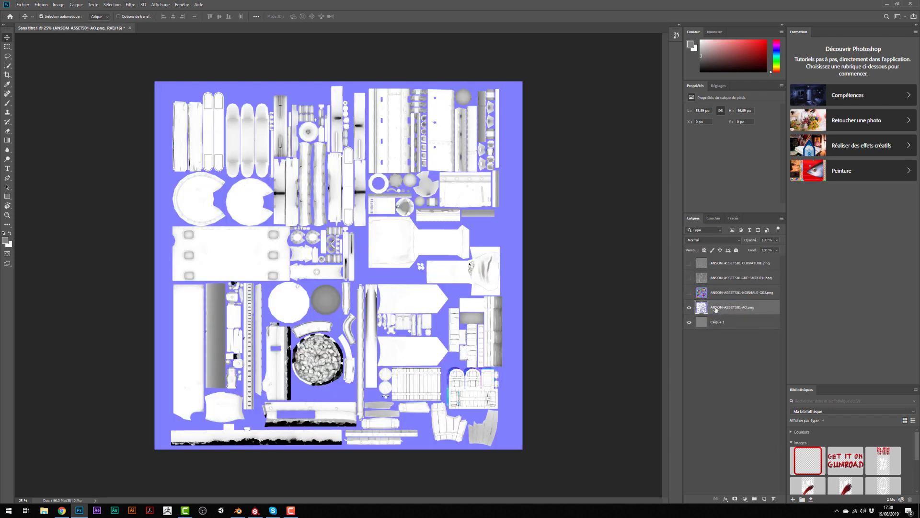
click(717, 241)
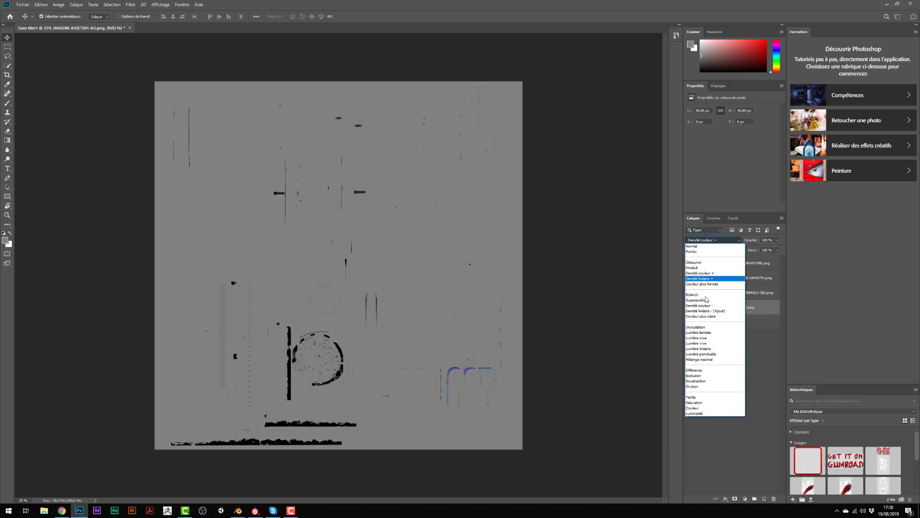
click(700, 267)
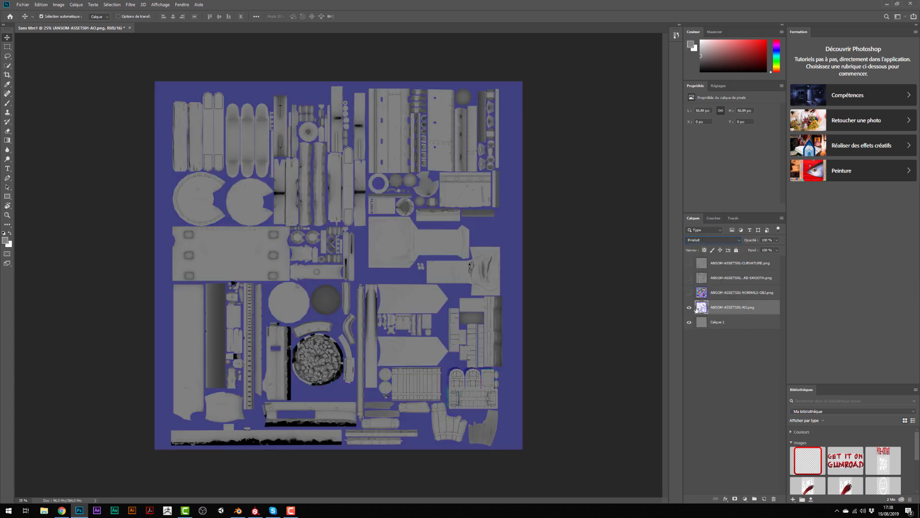
Blend the CURVATURE-SMOOTH layer above the AO layer in Soft Light (Lumière tamisée) at 71% opacity.
click(704, 241)
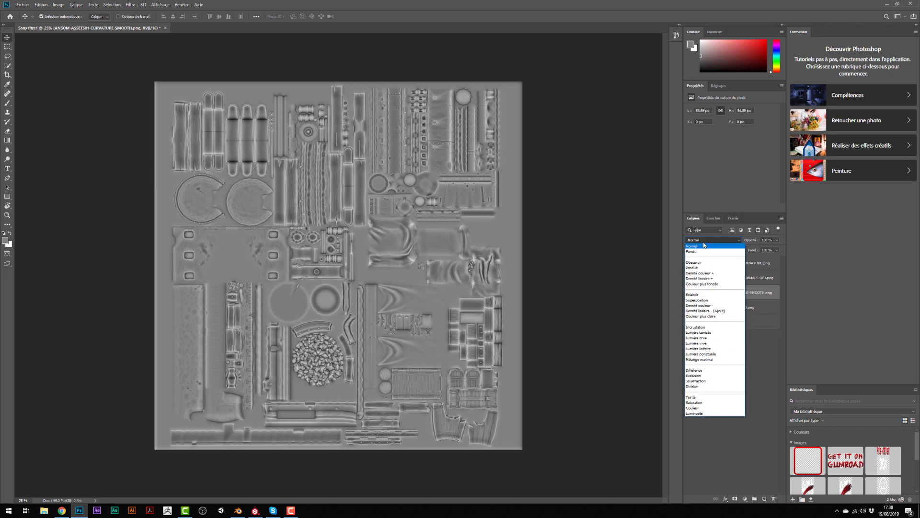
click(716, 332)
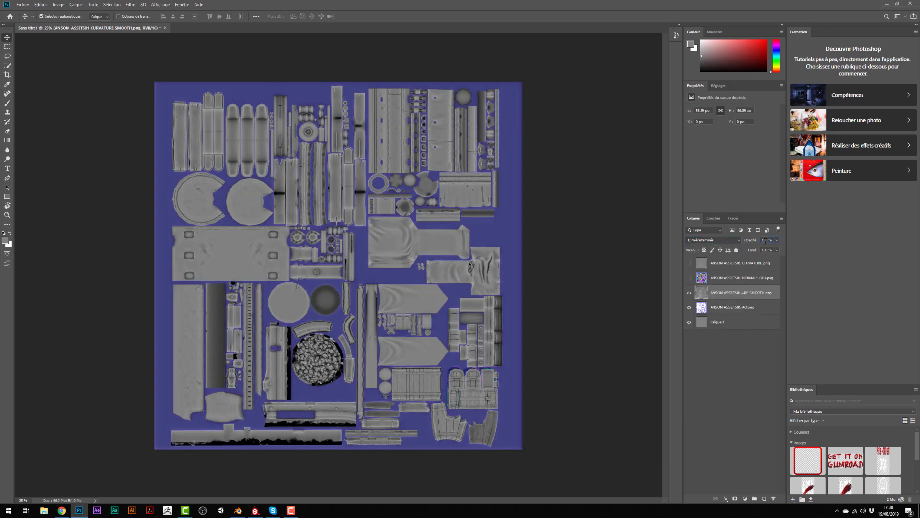
text(71)
Show the CURVATURE layer above the smooth curvature and blend it in Soft Light (Lumière tamisée) at 50% opacity.
click(689, 264)
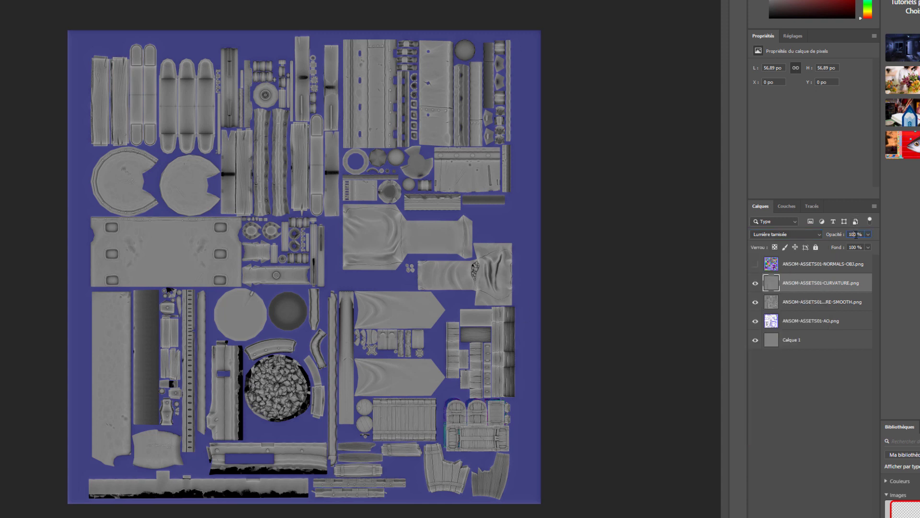
click(857, 237)
text(50)
key(Return)
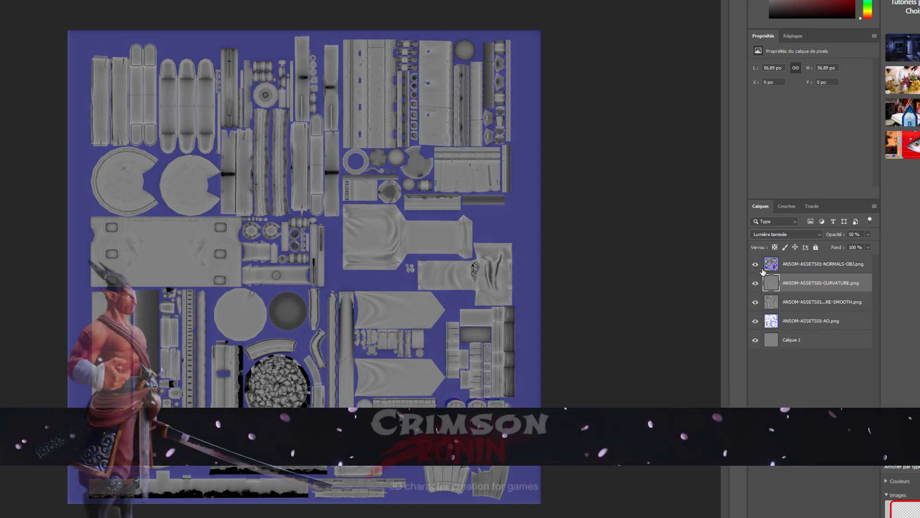
Copy the blue channel of the NORMALS-OBJ layer into a new layer above it and hide the object normals layer.
click(756, 266)
click(835, 269)
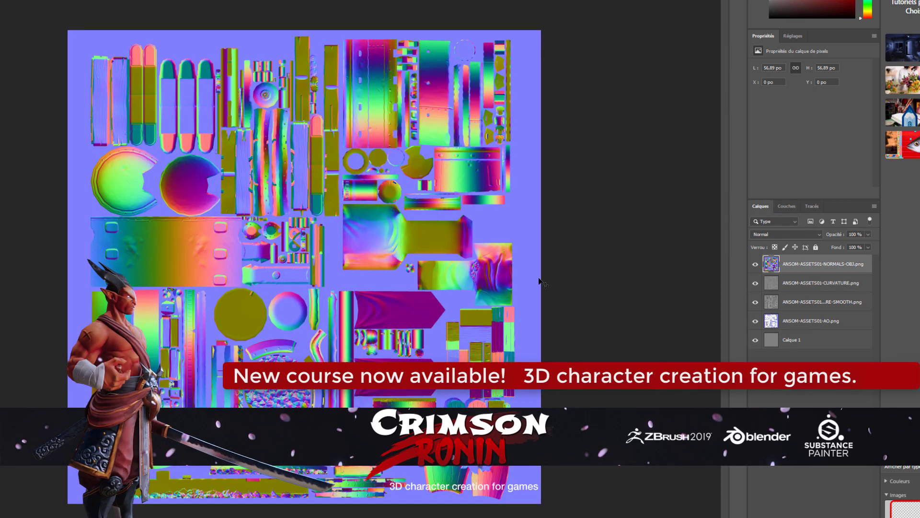
click(788, 207)
click(793, 278)
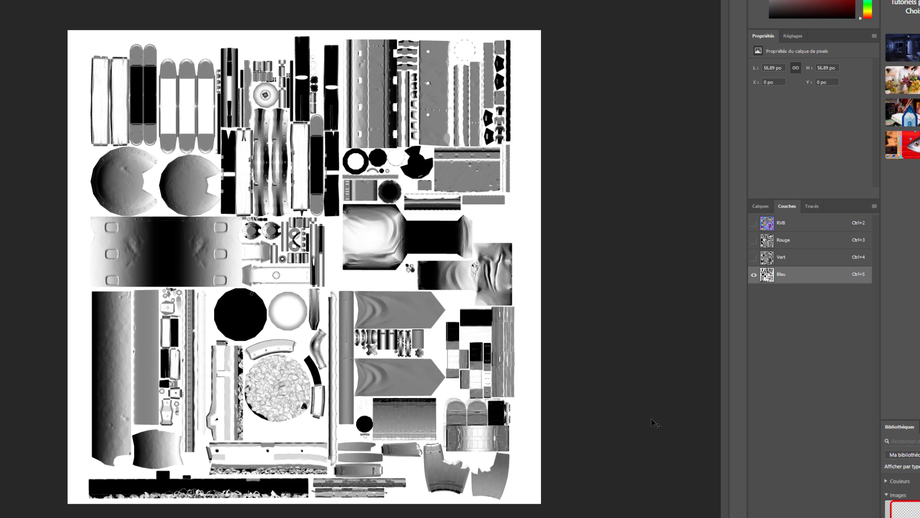
key(ctrl+a)
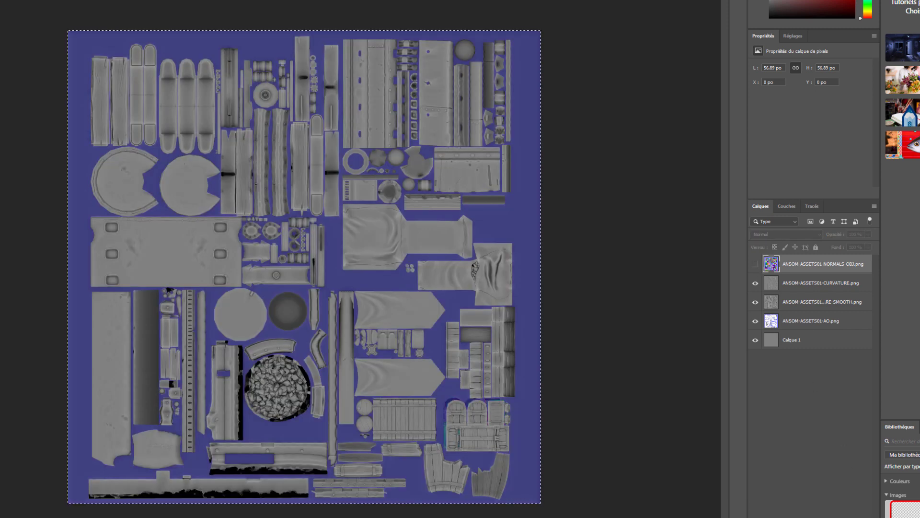
key(ctrl+shift+alt+n)
key(ctrl+v)
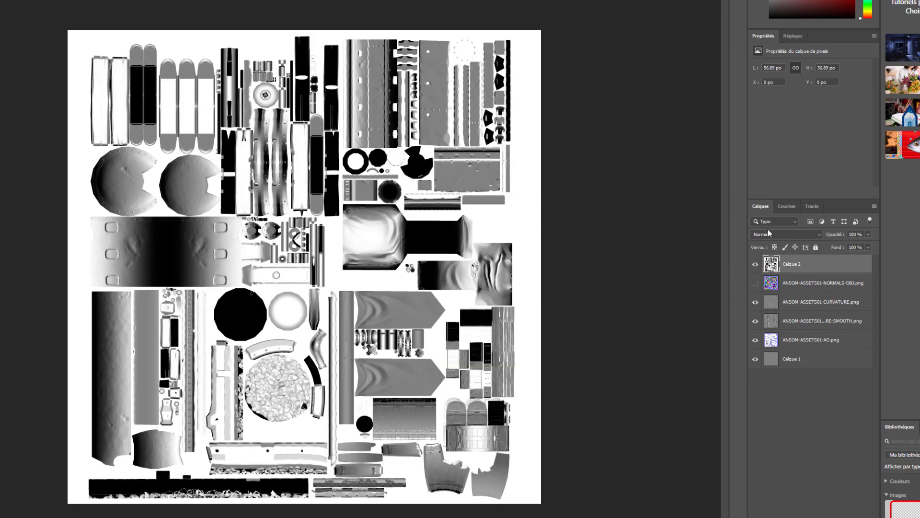
Blend the pasted blue channel layer in Multiply (Produit) at 50% opacity and place it beneath the NORMALS-OBJ layer.
click(769, 234)
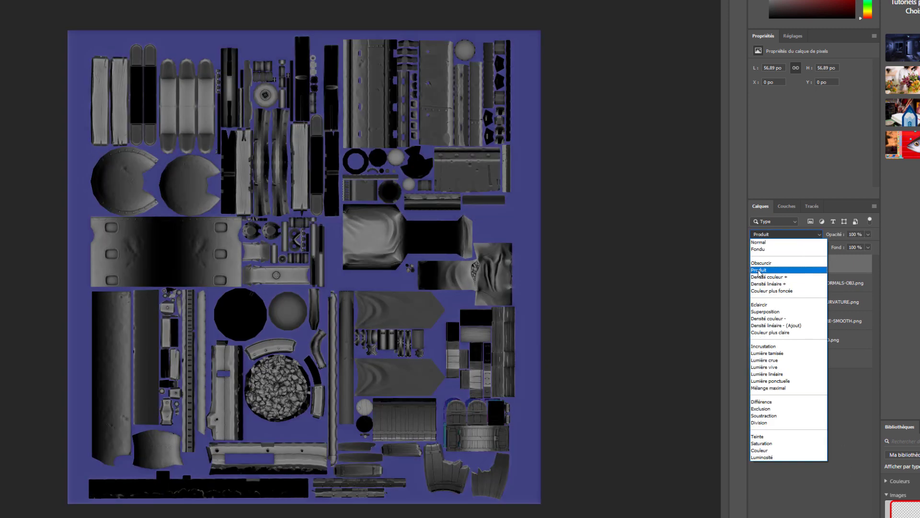
click(765, 270)
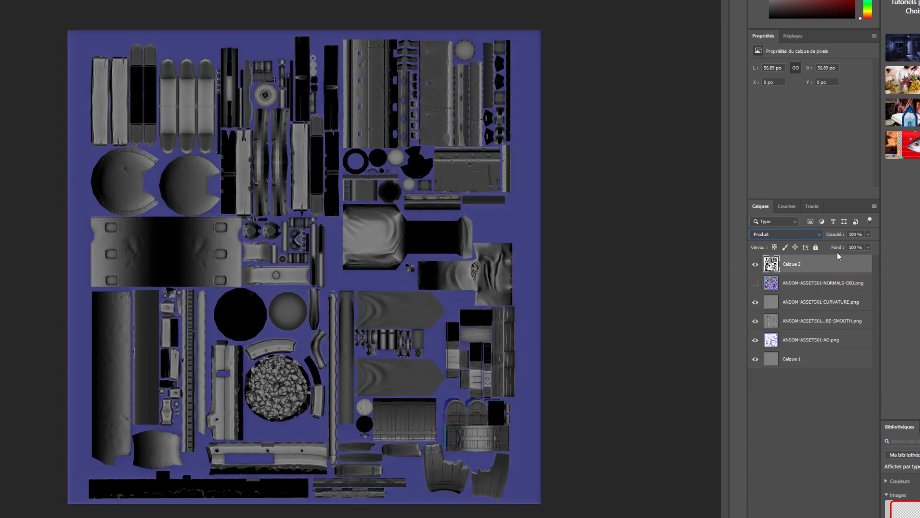
double_click(855, 234)
text(5)
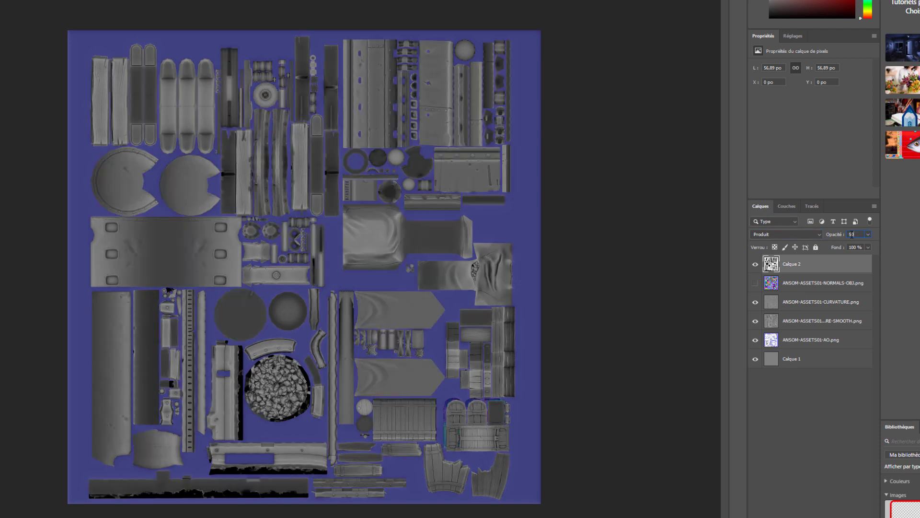
drag(772, 265, 769, 287)
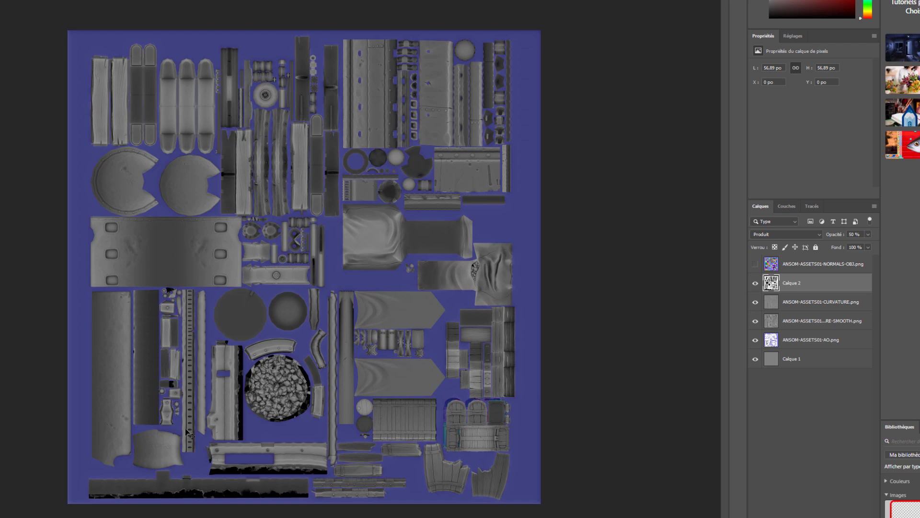
Save the combined map in PNG format in the baking folder.
key(shift+ctrl+s)
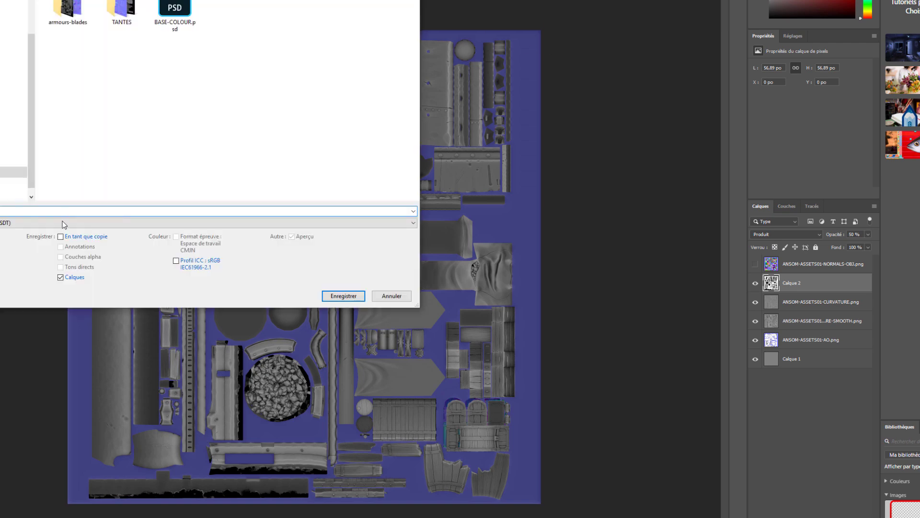
click(62, 230)
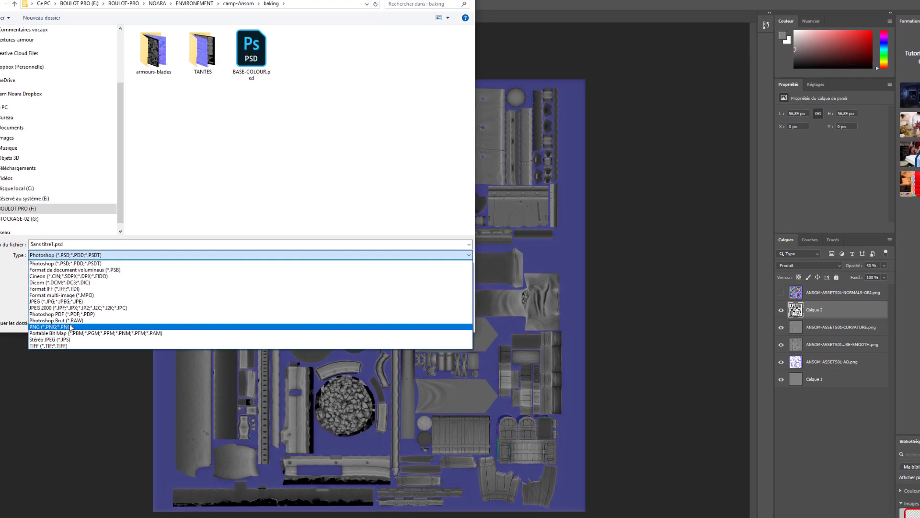
click(70, 327)
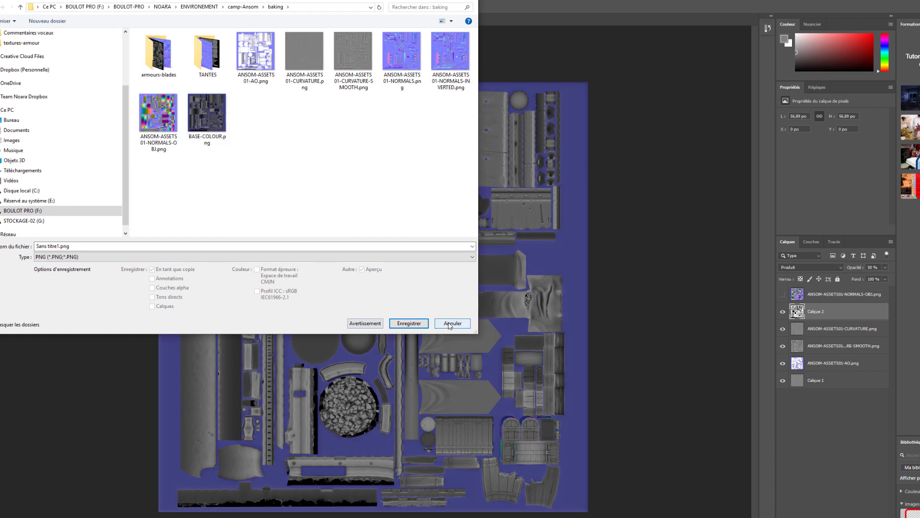
click(409, 323)
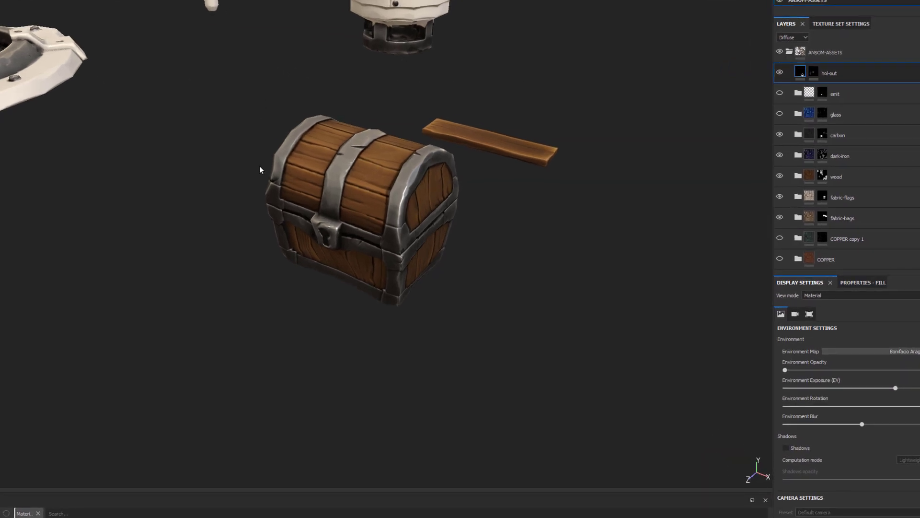
Switch to Substance Painter and examine the textured chest from several angles.
alt+drag(379, 360, 429, 381)
mouse_move(430, 380)
shift+right_down()
mouse_move(458, 376)
mouse_move(407, 376)
mouse_move(426, 376)
shift+right_up()
alt+drag(437, 376, 415, 384)
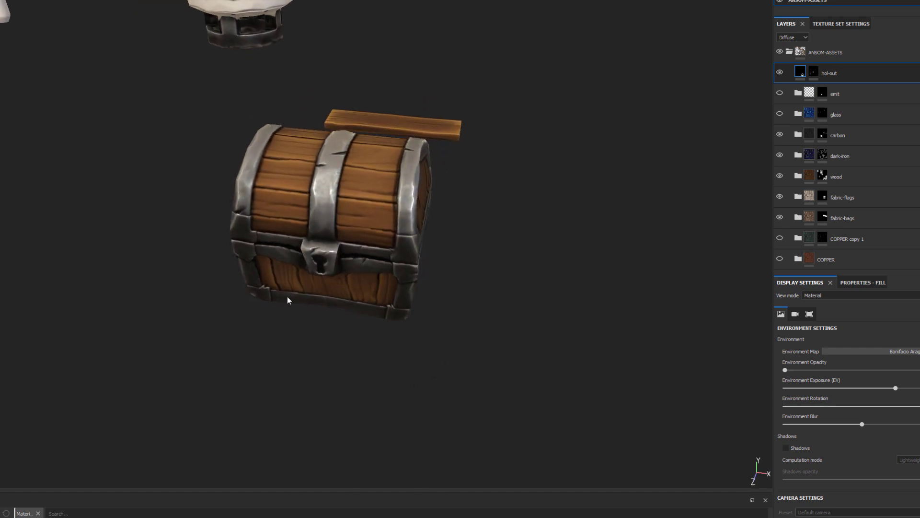
alt+drag(528, 302, 494, 270)
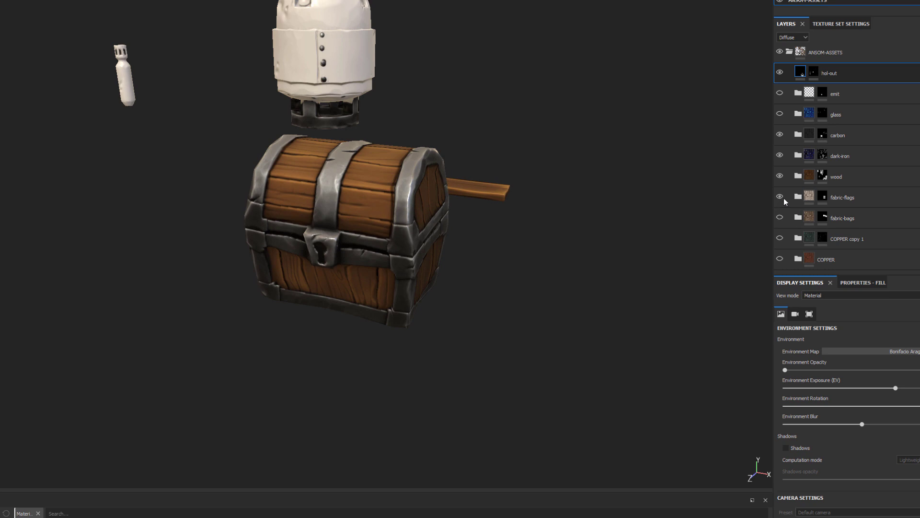
Expand the wood folder and hide the carbon and dark-iron folders to isolate the wood material on the chest.
click(799, 176)
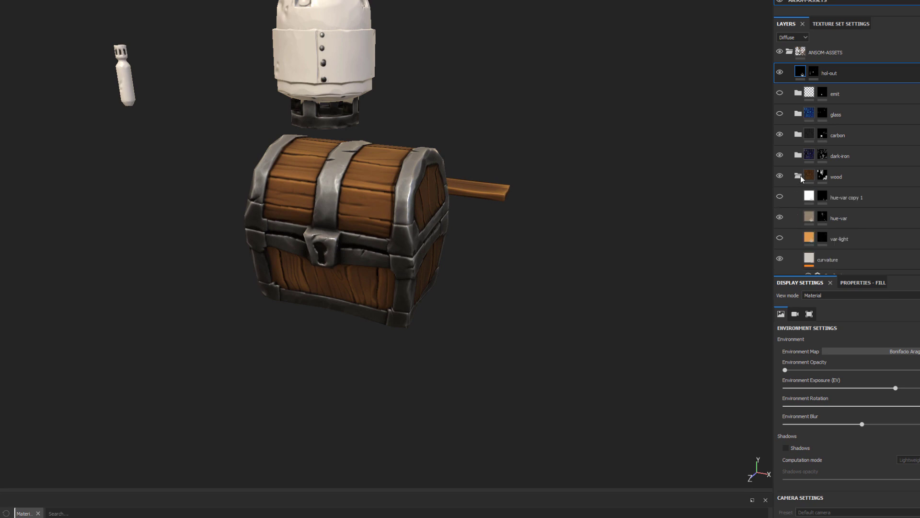
scroll(821, 200, down, 3)
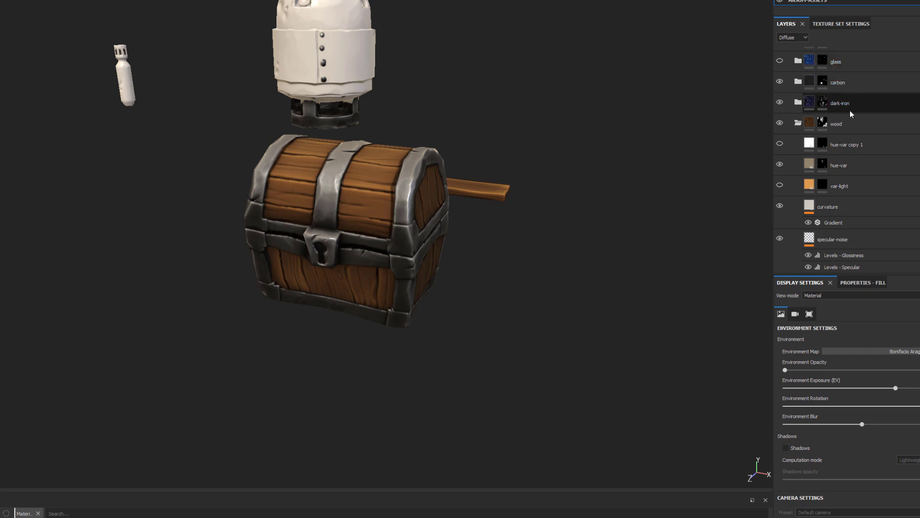
alt+drag(630, 314, 616, 315)
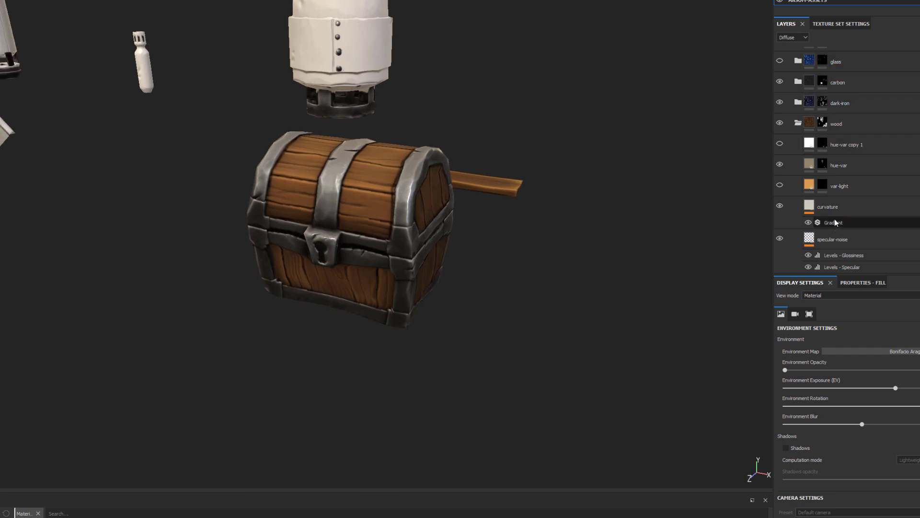
scroll(833, 201, up, 3)
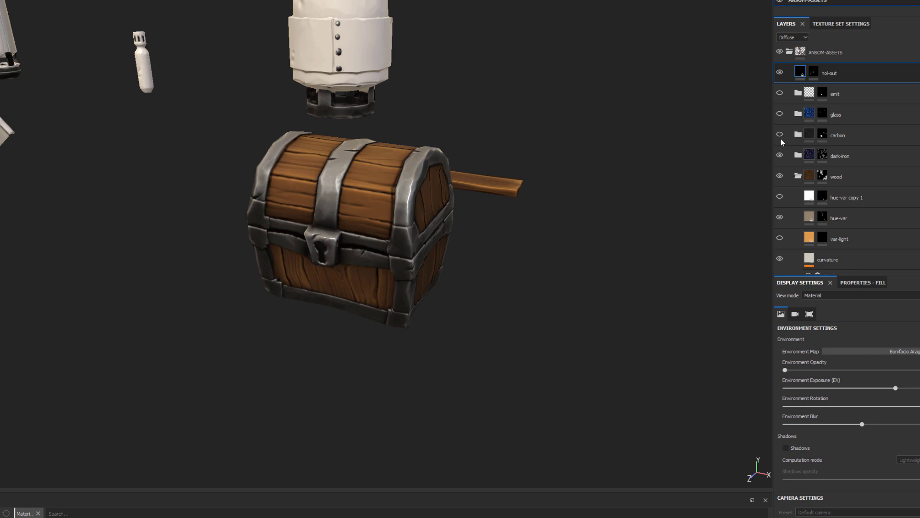
click(780, 155)
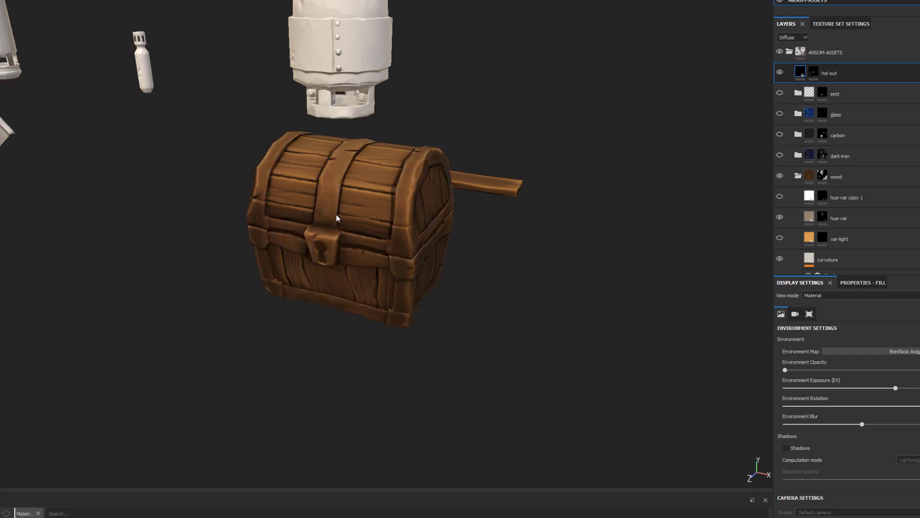
alt+drag(483, 283, 487, 286)
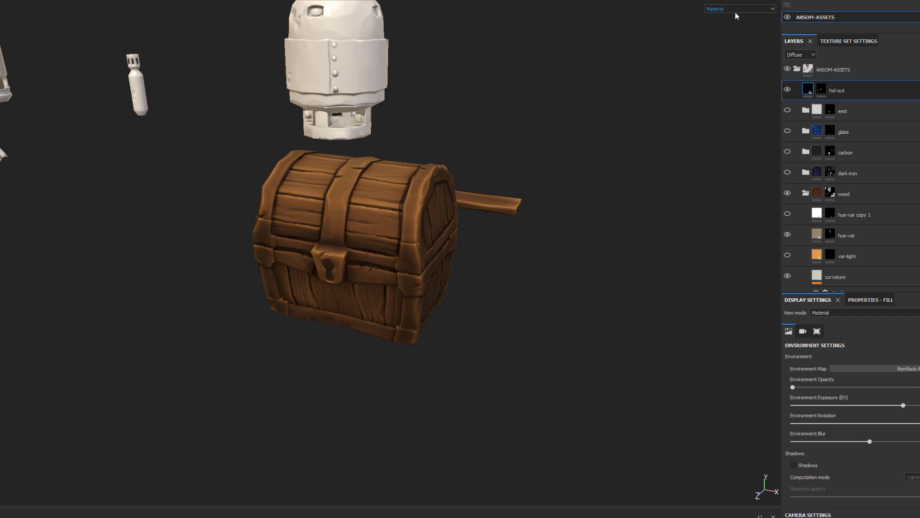
Display the Diffuse channel in the viewport, then hide the hue-var layer and show the var-light layer in the wood folder.
mouse_move(531, 352)
shift+right_down()
mouse_move(554, 352)
mouse_move(512, 359)
mouse_move(530, 359)
shift+right_up()
key(c)
key(c)
key(c)
key(c)
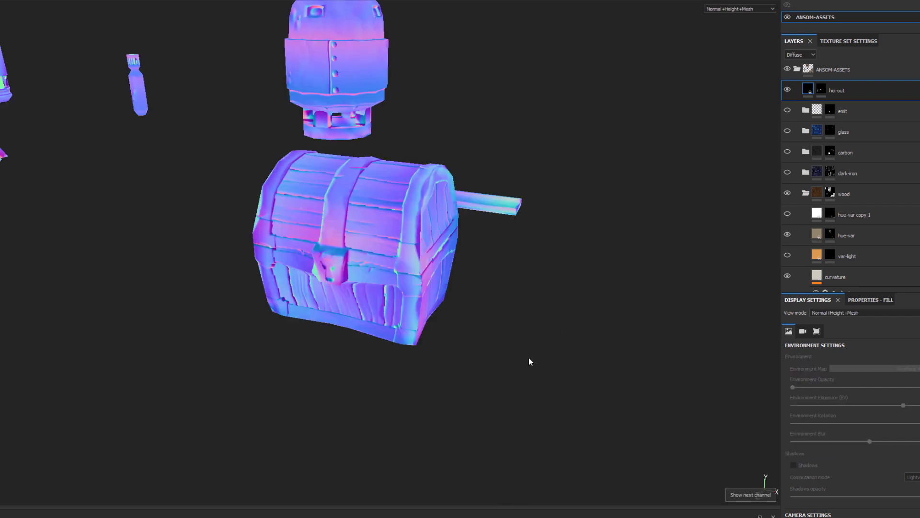
alt+drag(566, 305, 378, 301)
scroll(868, 262, down, 3)
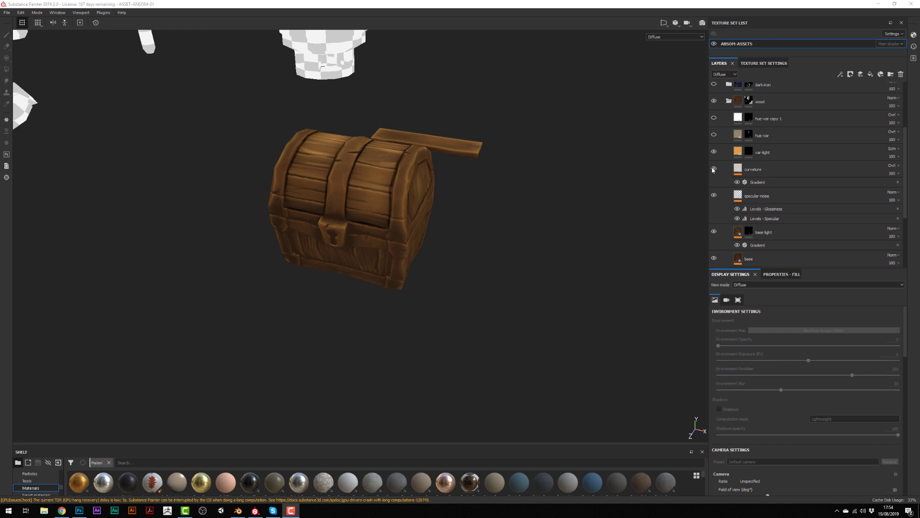
Compare the chest's wood with and without the curvature layer, and check the wood mask and specular-noise layer.
click(714, 168)
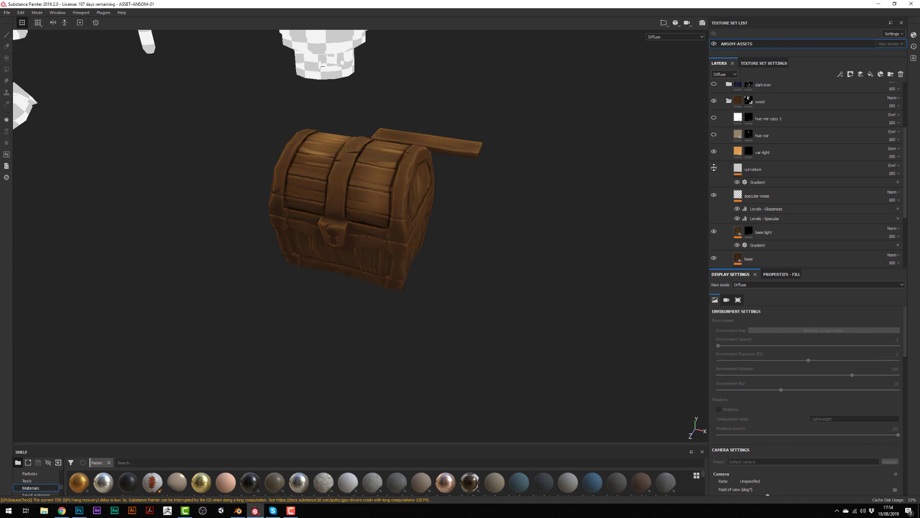
click(714, 169)
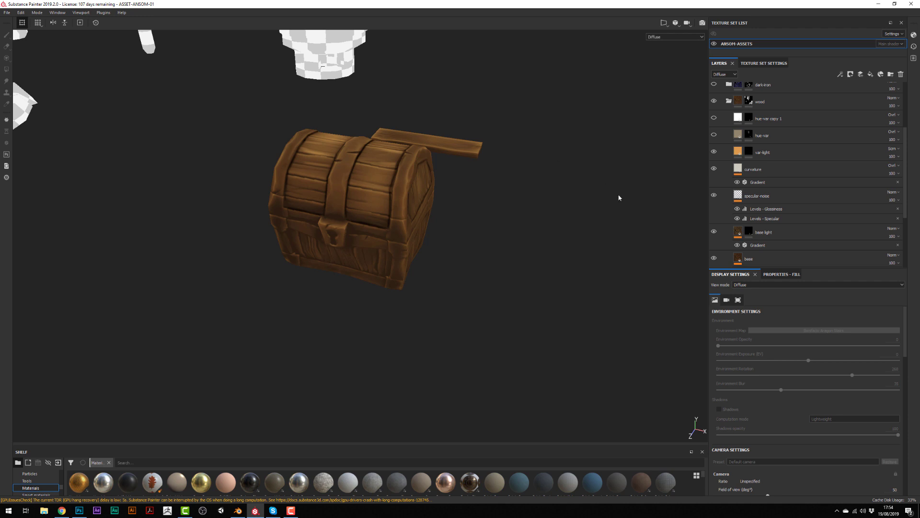
click(749, 102)
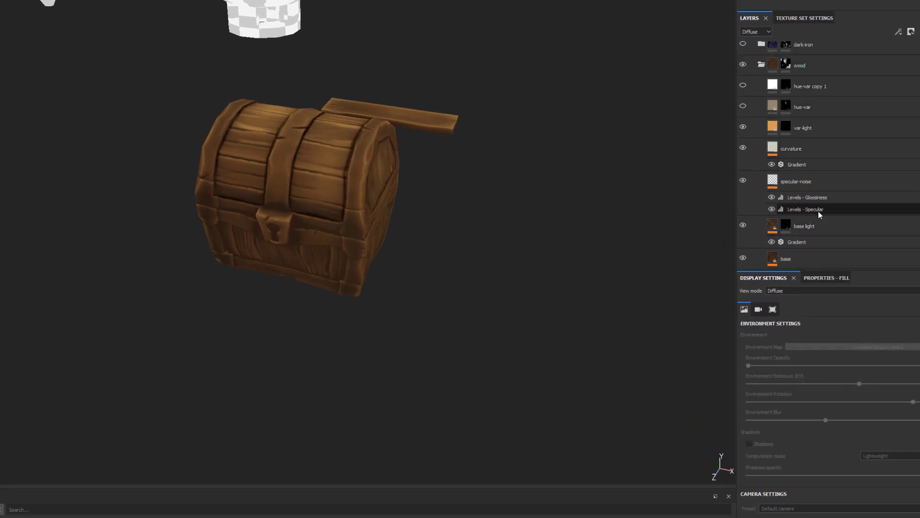
click(773, 182)
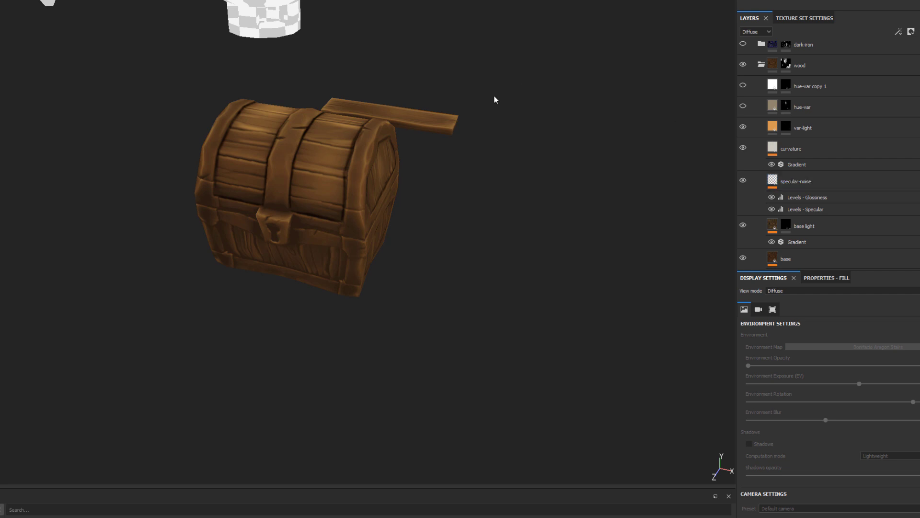
Cycle through the chest's individual channels, including Height, Specular and Normal, and return to the Diffuse view.
key(c)
key(c)
key(c)
key(c)
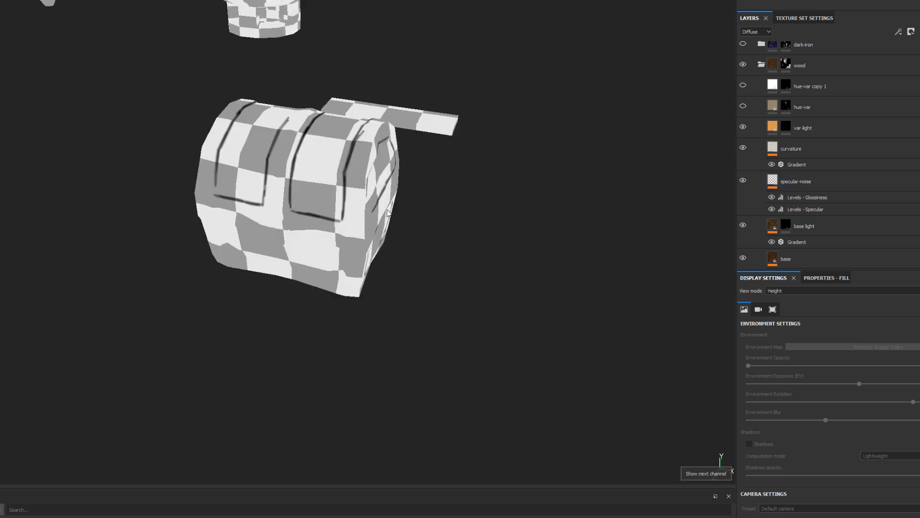
key(c)
key(c)
key(c)
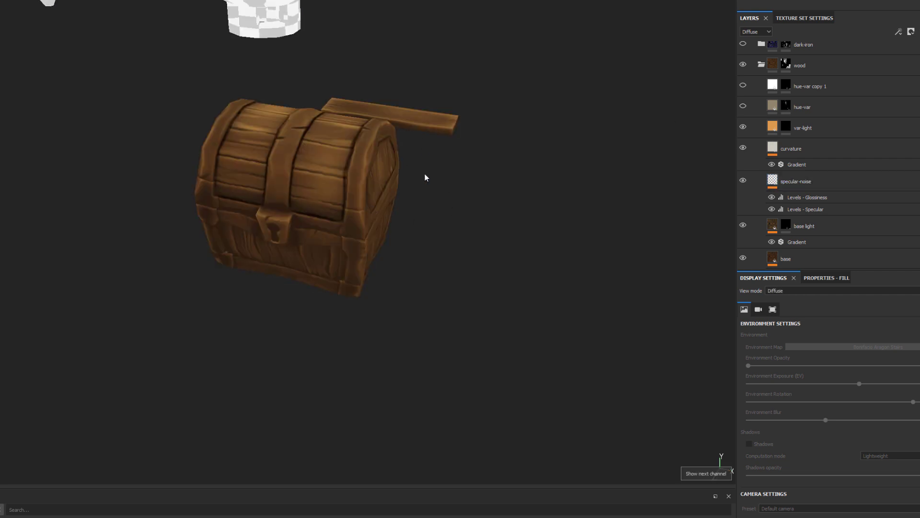
alt+drag(353, 197, 329, 175)
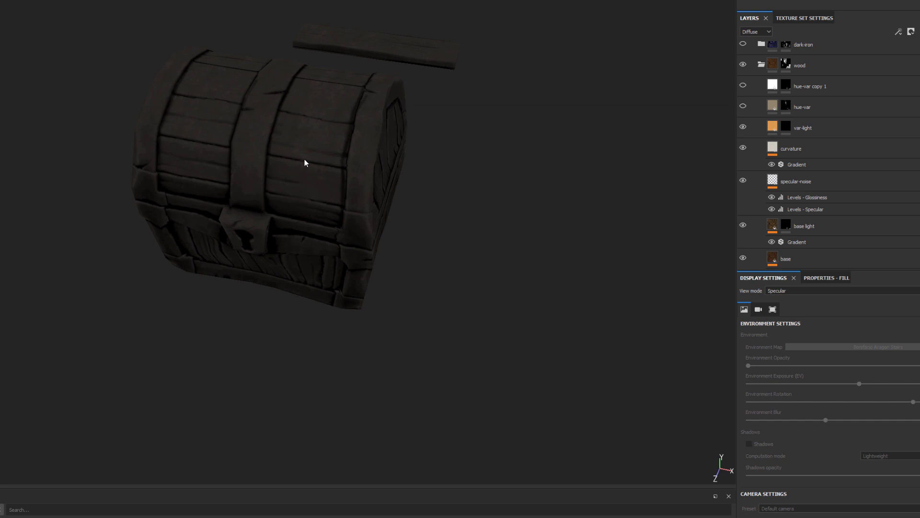
key(c)
key(c)
key(c)
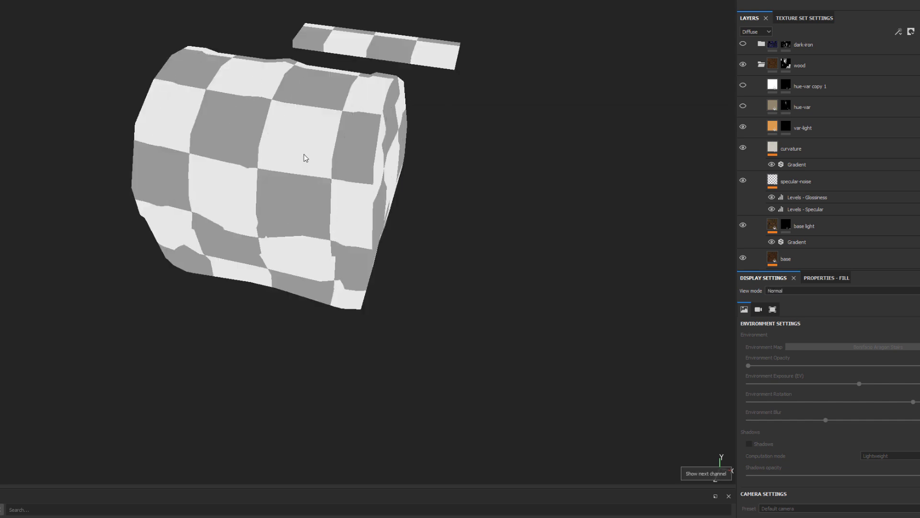
key(c)
key(c)
key(c)
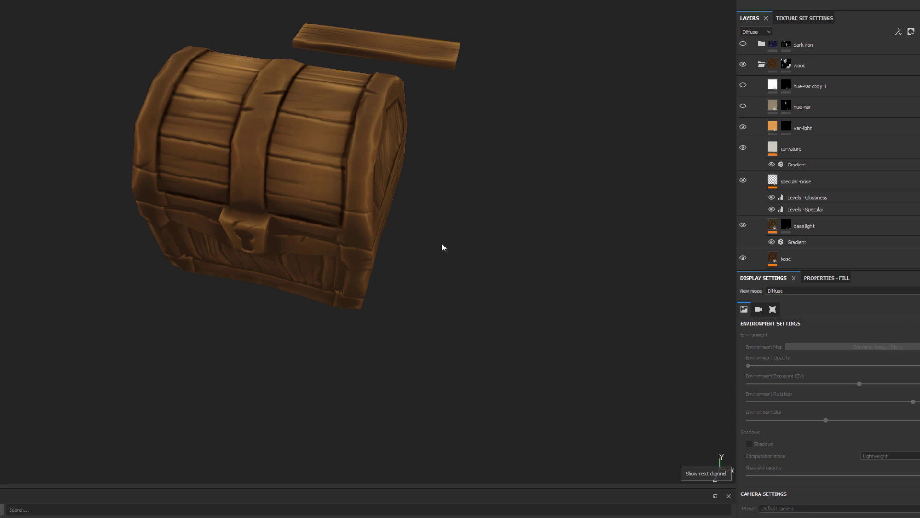
Examine the effect of the var-light layer on the wood from the front and side of the chest.
click(807, 129)
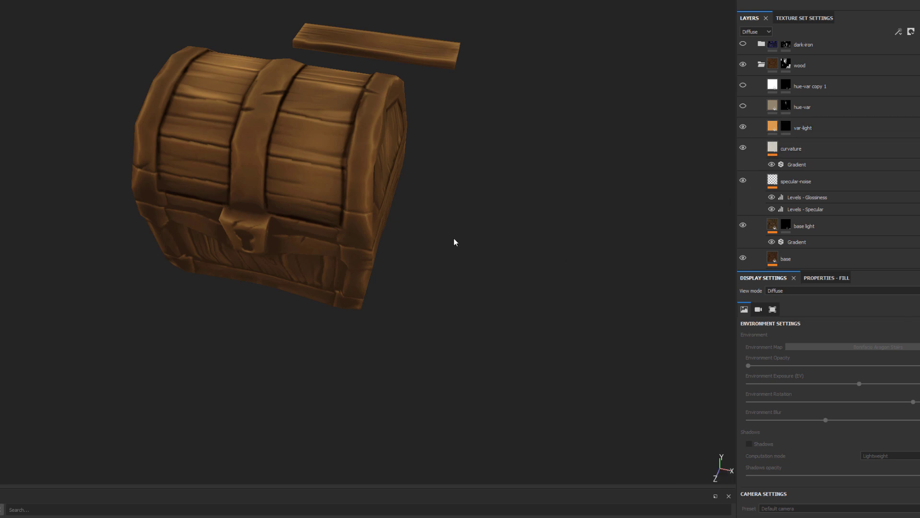
alt+drag(454, 243, 692, 142)
click(743, 127)
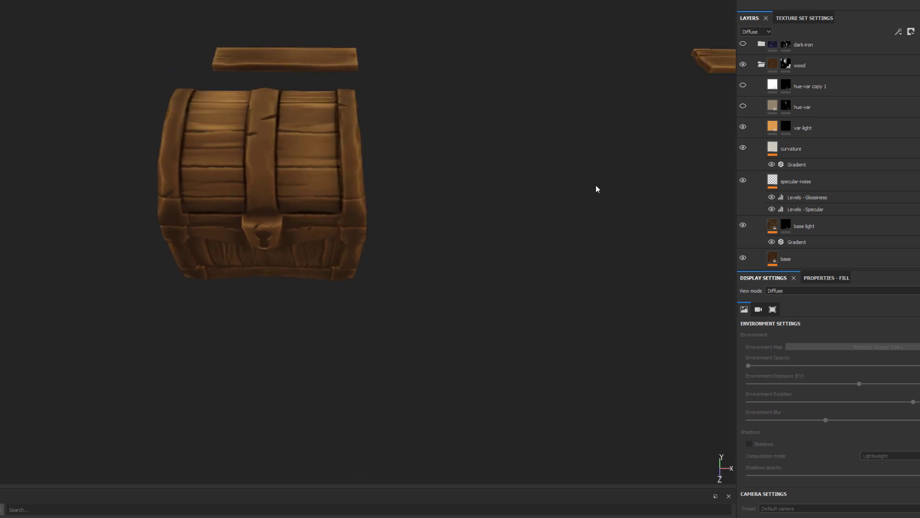
alt+drag(583, 191, 391, 169)
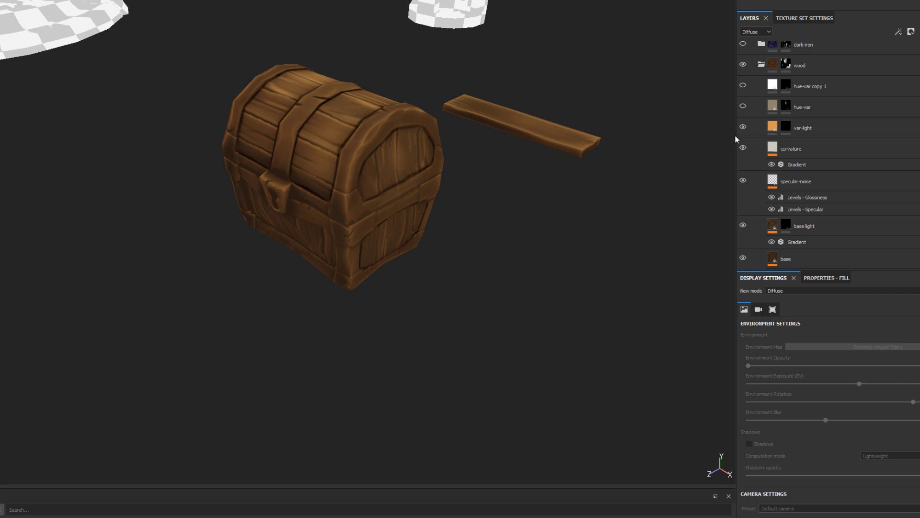
Hide the curvature, var-light and base light layers to isolate the base wood colour on the chest.
click(743, 148)
click(743, 148)
click(743, 148)
scroll(805, 234, down, 2)
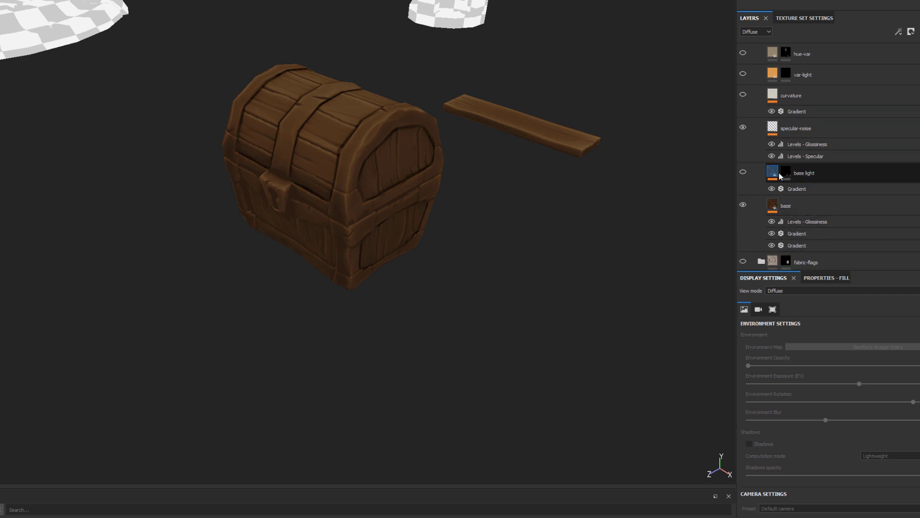
Examine the base wood colour around the chest and the maps assigned to the base fill layer's channels.
alt+drag(485, 261, 400, 285)
alt+right_drag(401, 284, 380, 167)
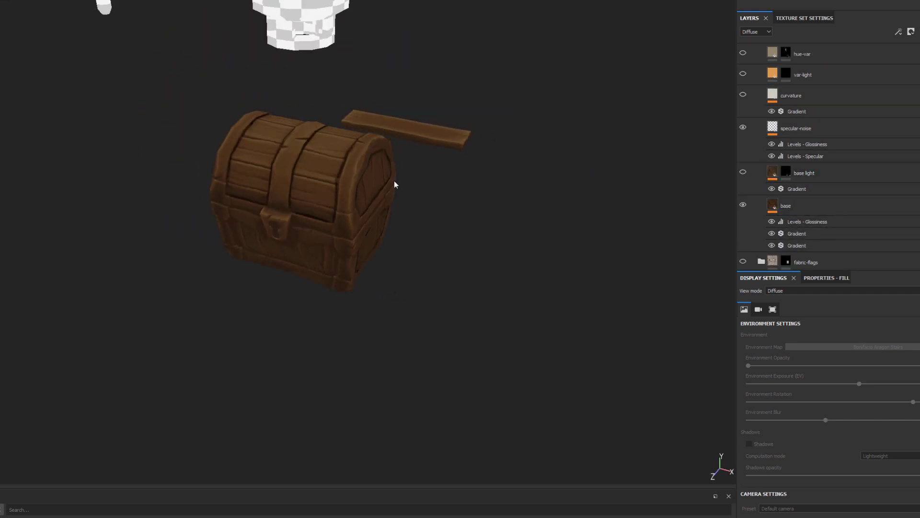
alt+drag(270, 224, 252, 226)
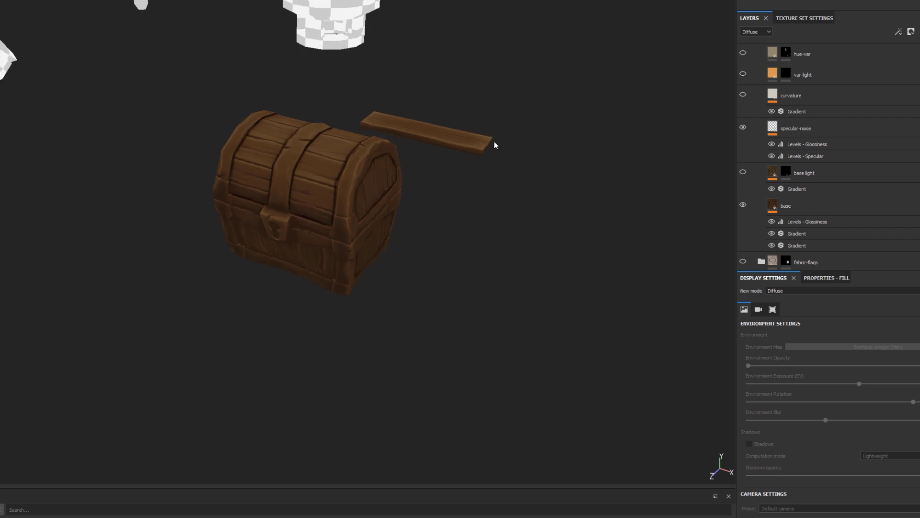
mouse_move(495, 144)
alt+mouse_down()
mouse_move(478, 150)
mouse_move(495, 142)
alt+mouse_up()
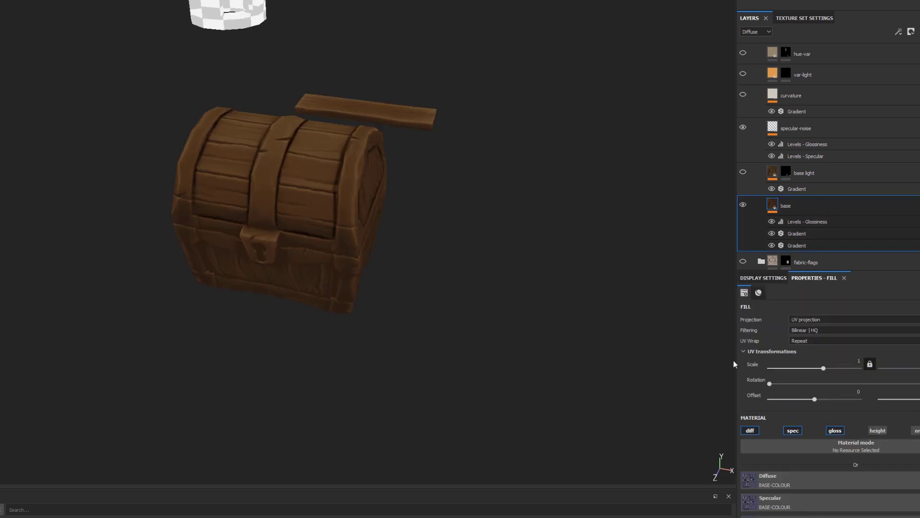
scroll(750, 402, down, 3)
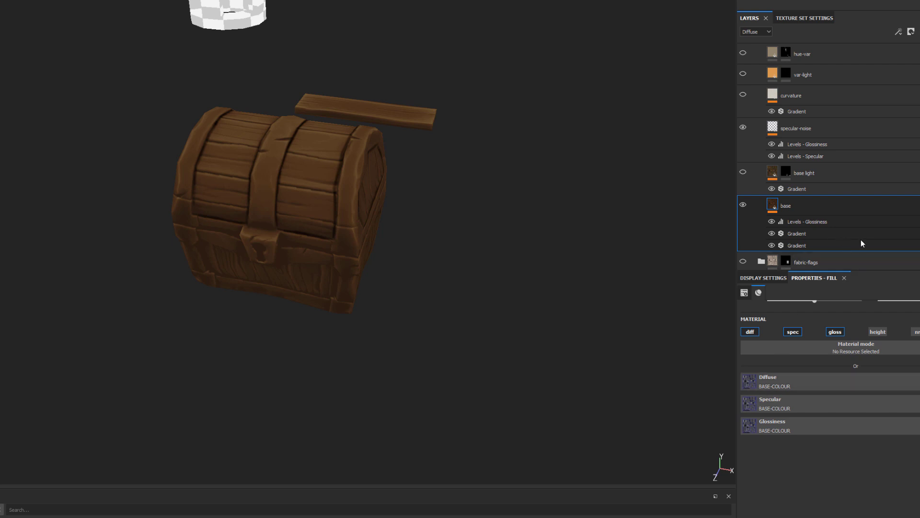
Compare the chest with and without the diffuse Gradient filter on the wood's base layer.
click(792, 243)
click(772, 245)
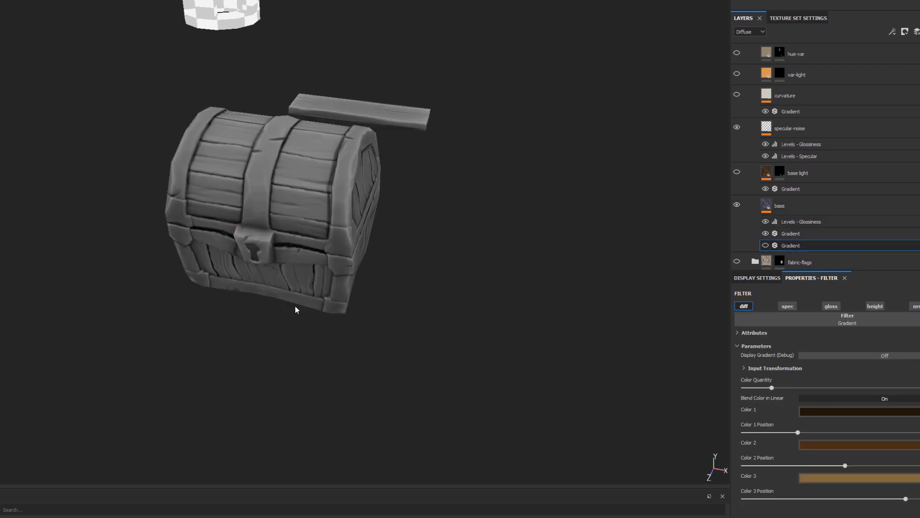
alt+drag(293, 310, 336, 300)
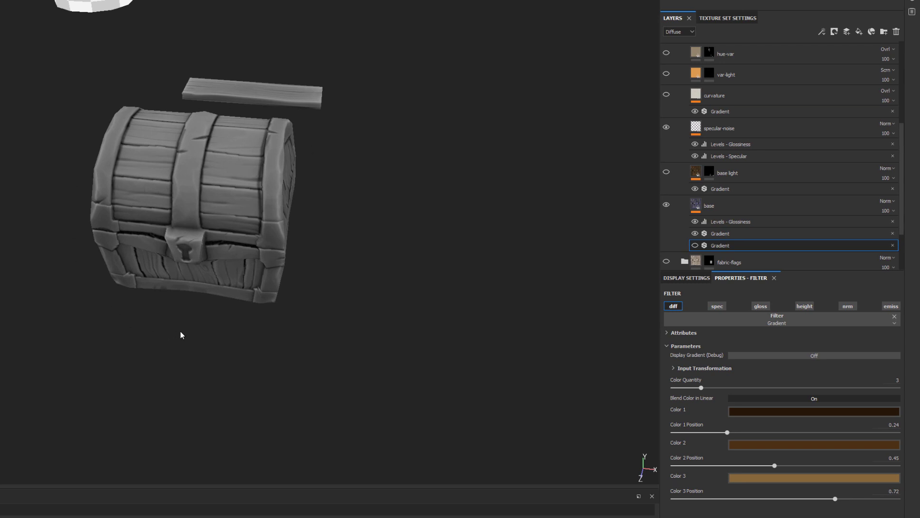
scroll(180, 326, down, 2)
scroll(186, 325, up, 4)
alt+drag(267, 311, 259, 283)
scroll(258, 279, up, 2)
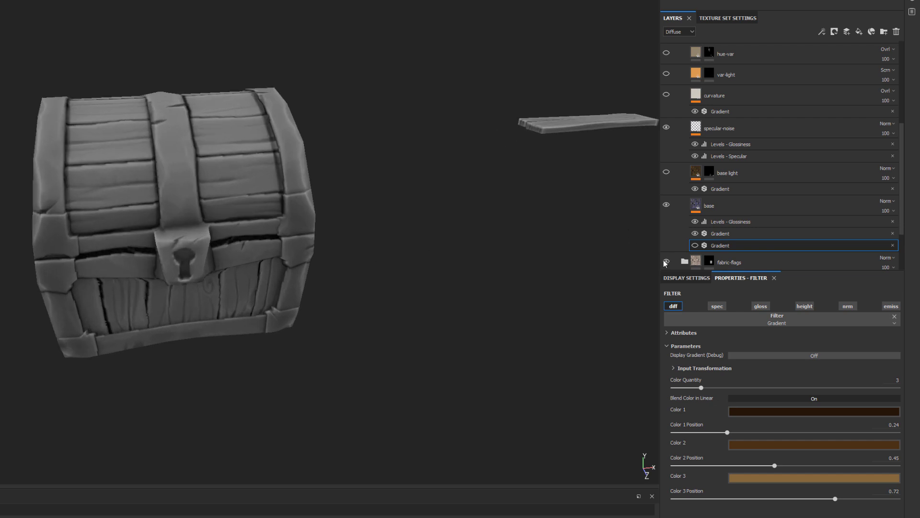
click(694, 245)
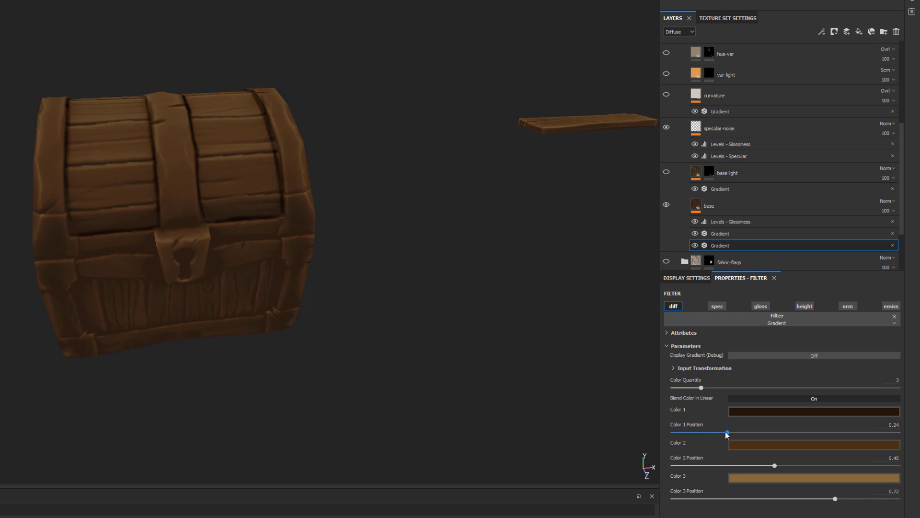
Set the base gradient's Color 1 Position to 0.12, try green as Color 3 and undo the green.
drag(727, 433, 701, 441)
click(816, 478)
drag(831, 452, 801, 419)
scroll(279, 300, down, 4)
alt+drag(334, 330, 346, 269)
alt+drag(222, 295, 114, 273)
scroll(269, 192, down, 3)
scroll(285, 182, up, 5)
alt+drag(286, 182, 262, 183)
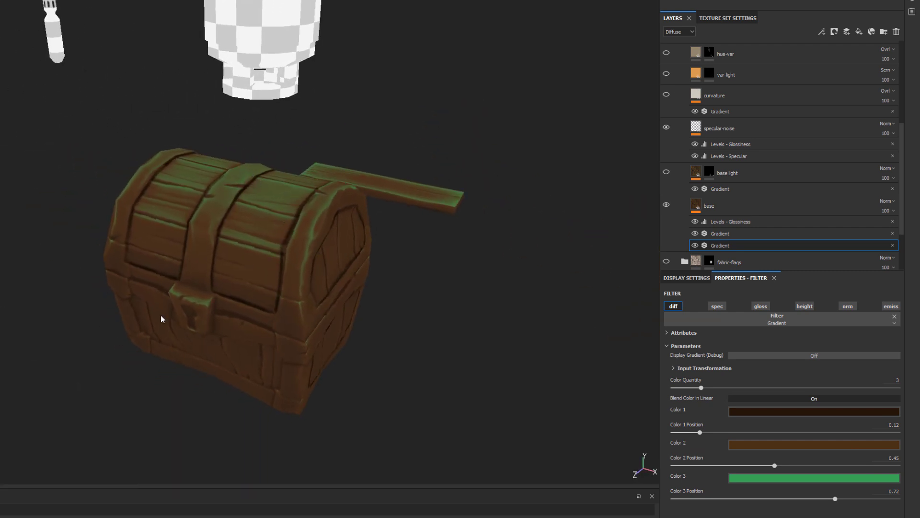
alt+drag(273, 297, 294, 146)
alt+drag(234, 214, 342, 207)
key(ctrl+z)
Hide the wood folder, show the COPPER folder, and view the copper chest in full material shading.
scroll(691, 110, up, 10)
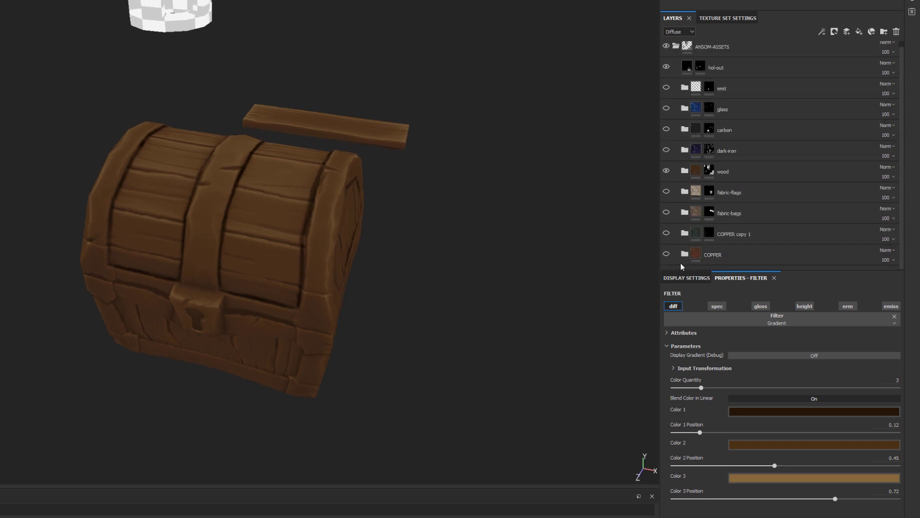
click(666, 172)
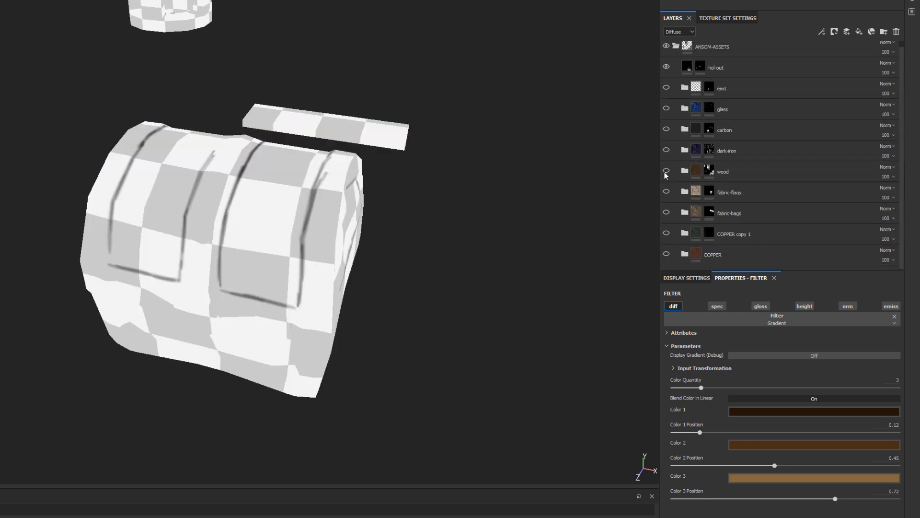
click(667, 254)
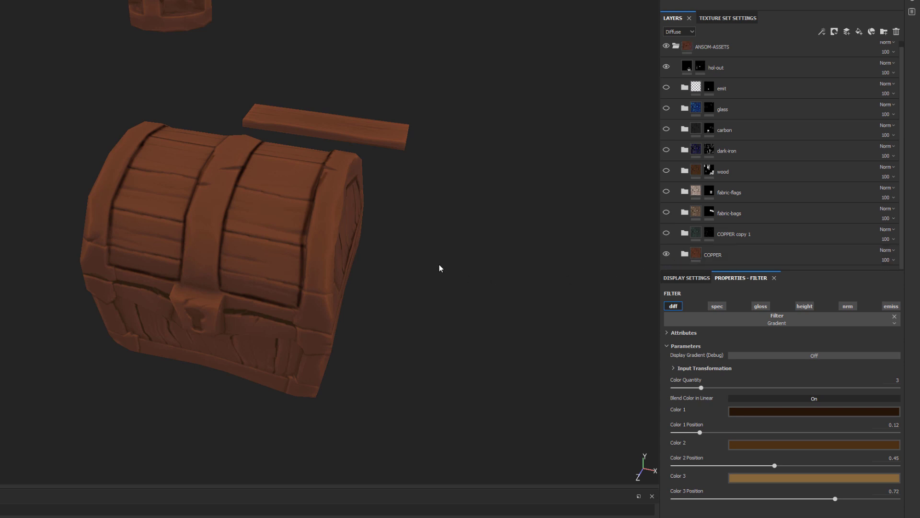
key(m)
mouse_move(422, 271)
alt+mouse_down()
mouse_move(407, 279)
mouse_move(443, 210)
mouse_move(431, 258)
alt+mouse_up()
scroll(409, 279, down, 2)
shift+right_drag(432, 258, 386, 290)
alt+drag(385, 290, 429, 280)
shift+right_drag(429, 280, 467, 282)
Examine the diffuse and specular Gradient filters of the COPPER base layer and their effect on the chest.
click(685, 254)
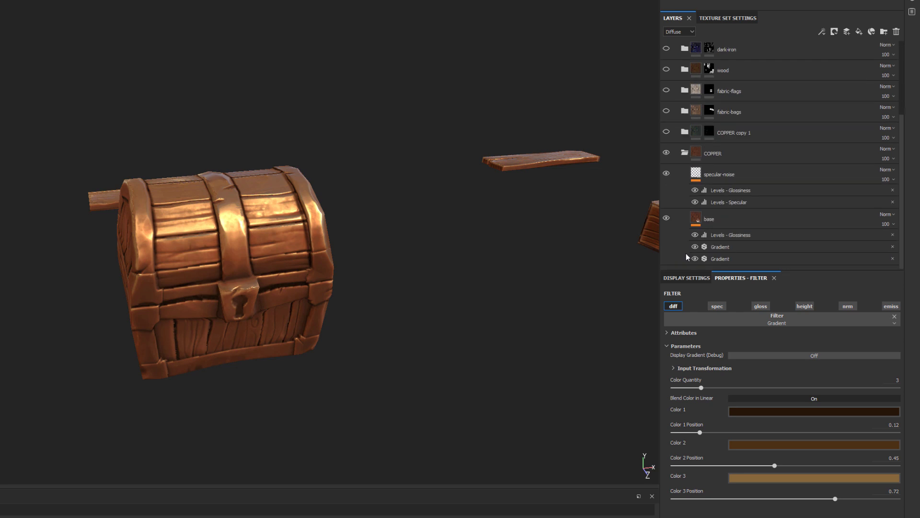
click(724, 220)
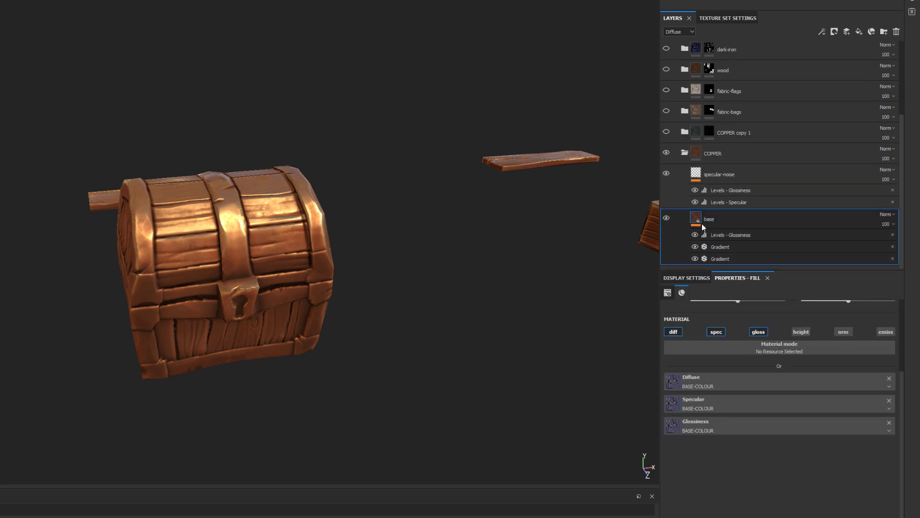
click(724, 259)
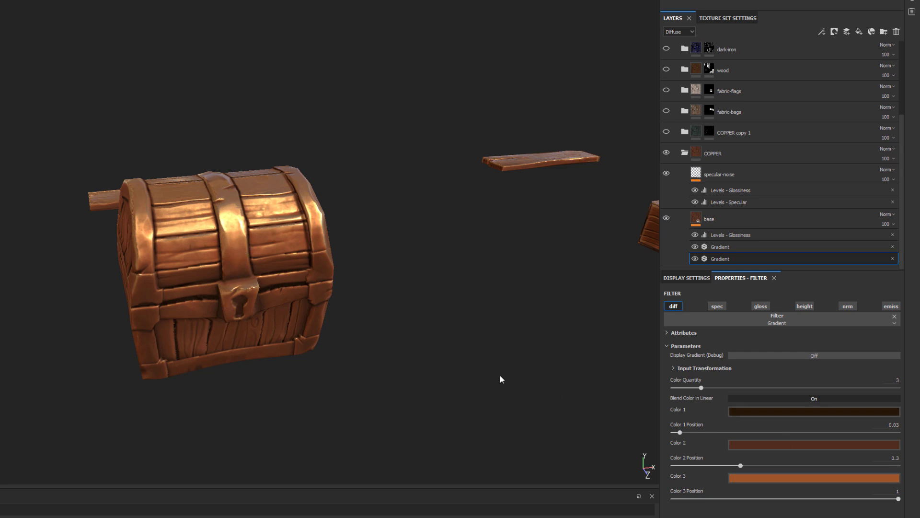
click(739, 247)
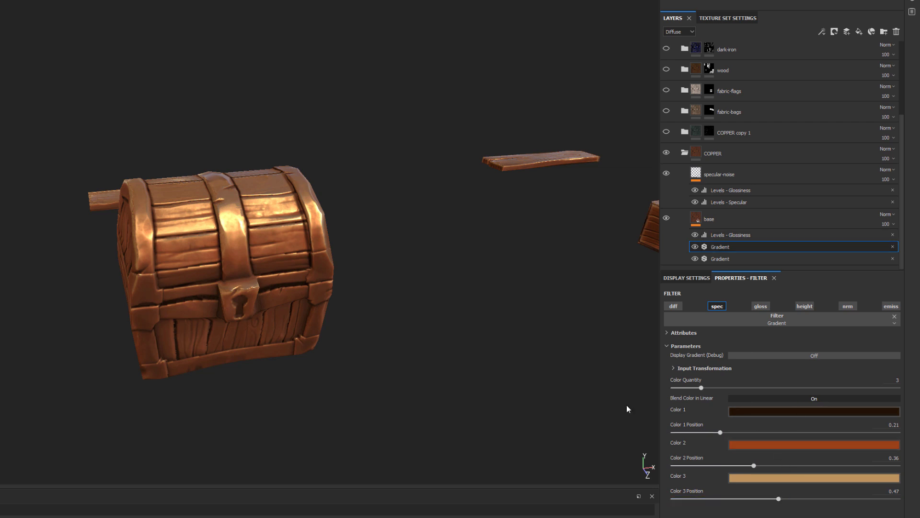
alt+drag(349, 290, 338, 340)
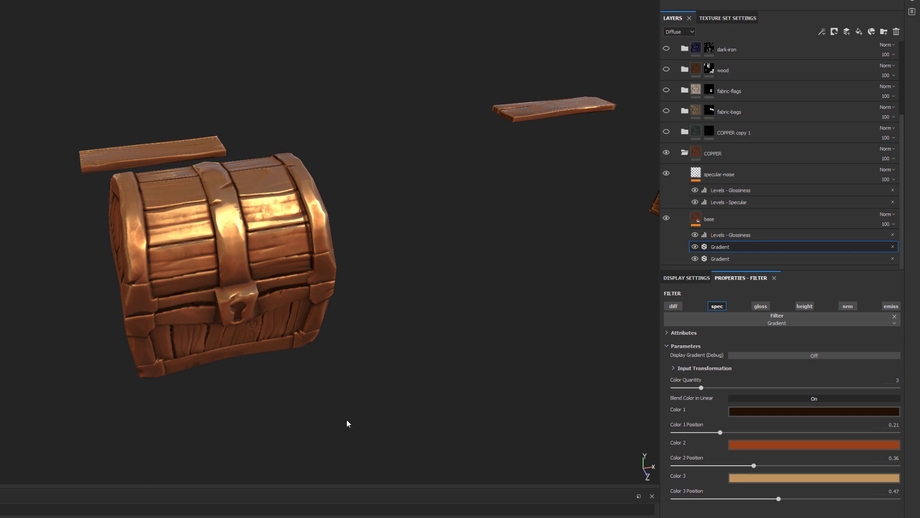
alt+drag(341, 421, 353, 402)
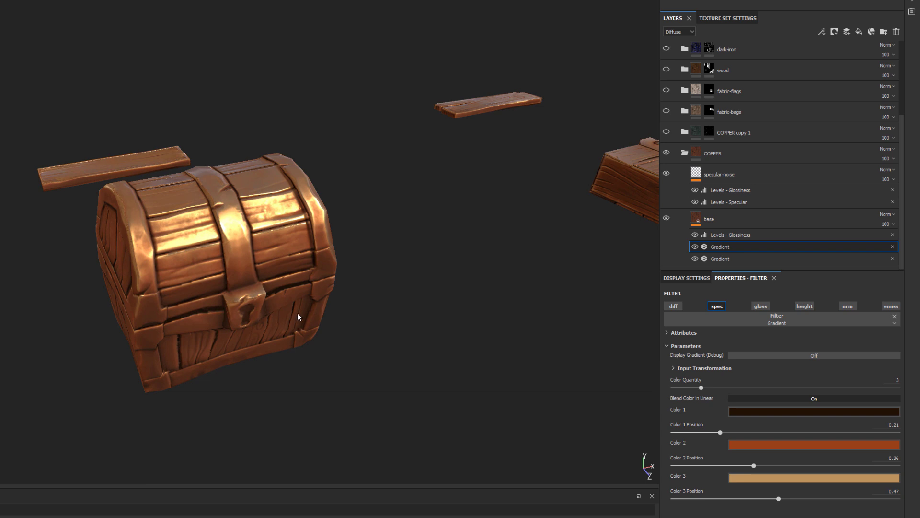
alt+drag(241, 301, 287, 298)
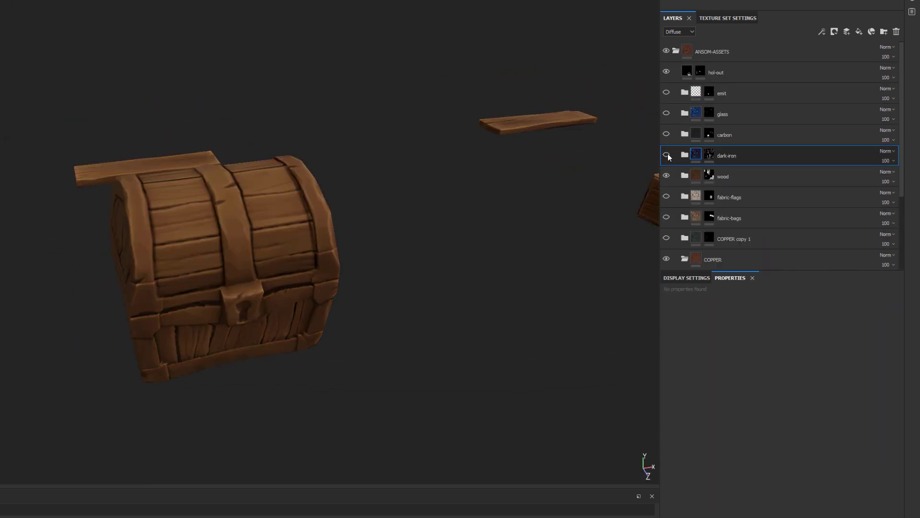
Show the dark-iron folder on the chest and check its mask, both switched off and viewed in isolation.
click(668, 156)
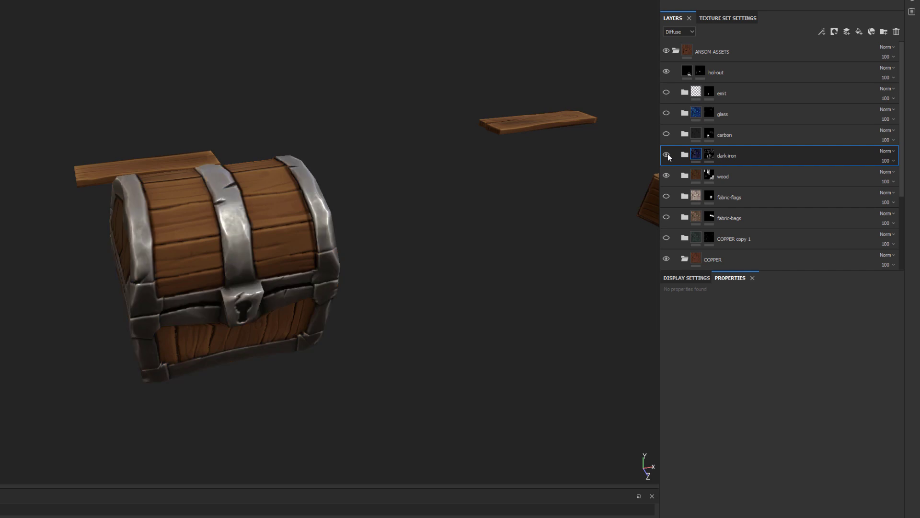
click(708, 157)
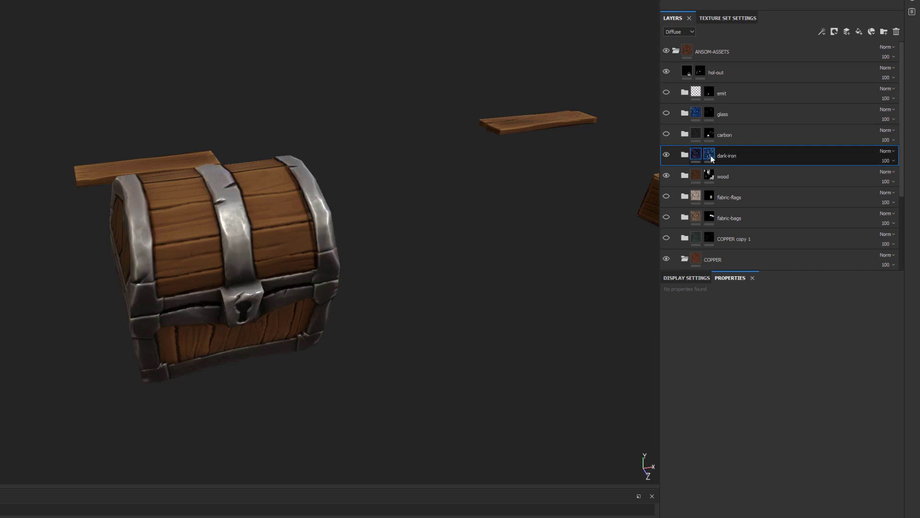
shift+click(710, 156)
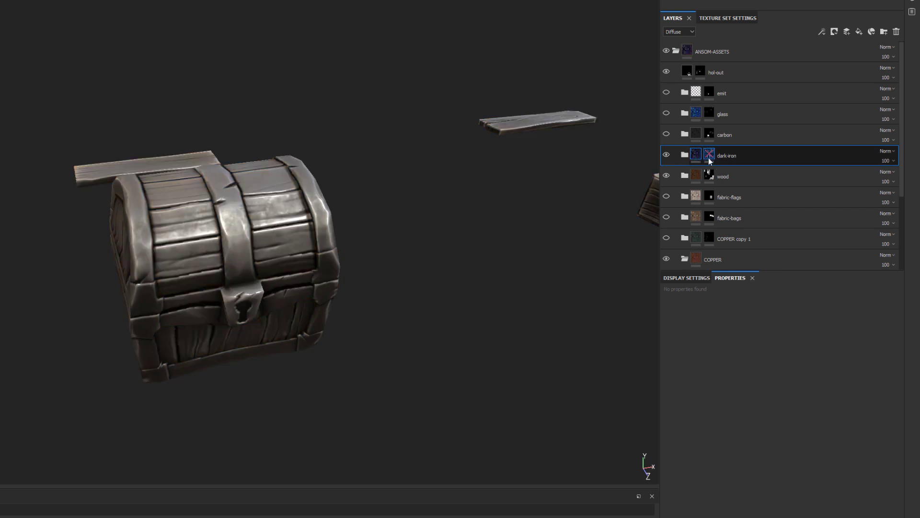
shift+click(709, 157)
alt+click(711, 155)
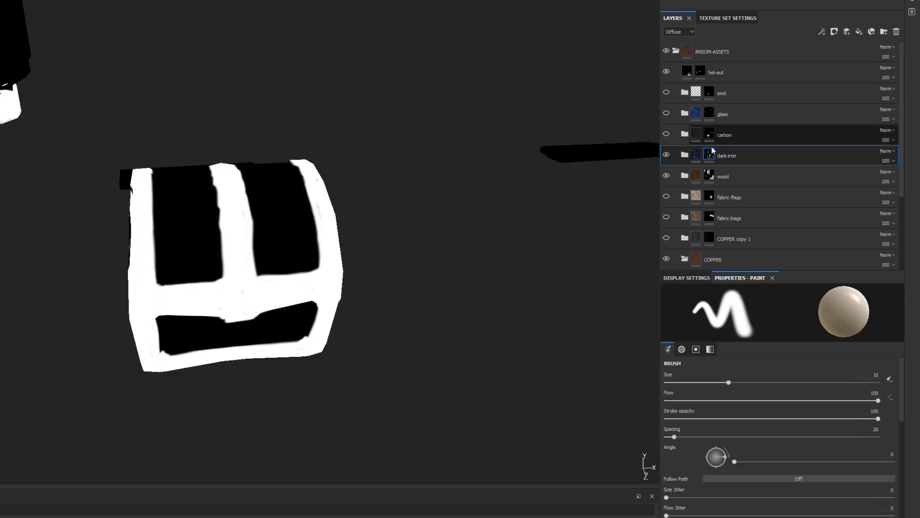
click(696, 155)
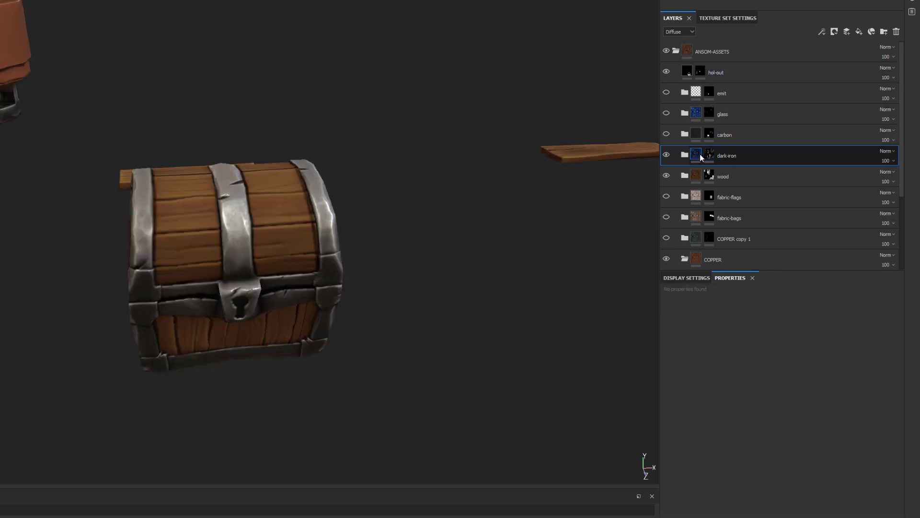
alt+drag(405, 305, 459, 294)
Select the hol-out fill layer and examine the wood and dark iron on the chest from the front and side.
click(686, 72)
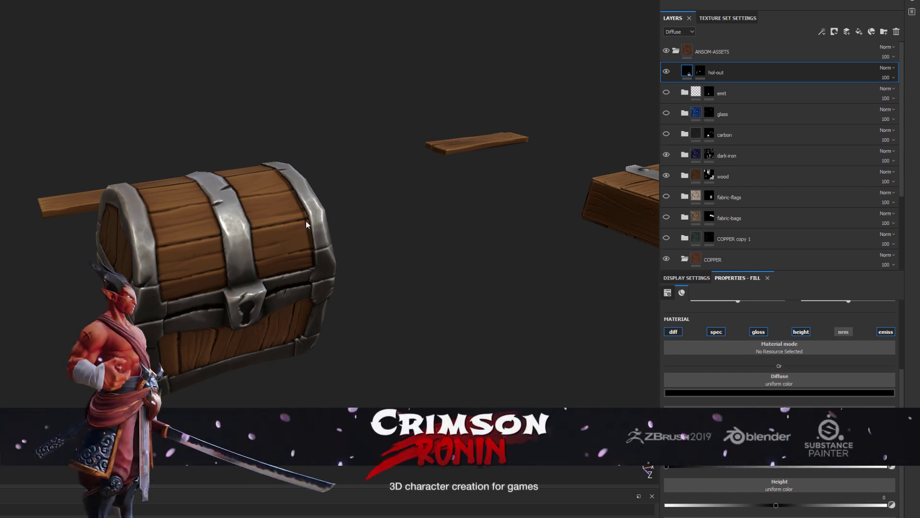
alt+drag(306, 225, 218, 238)
alt+right_drag(218, 238, 239, 244)
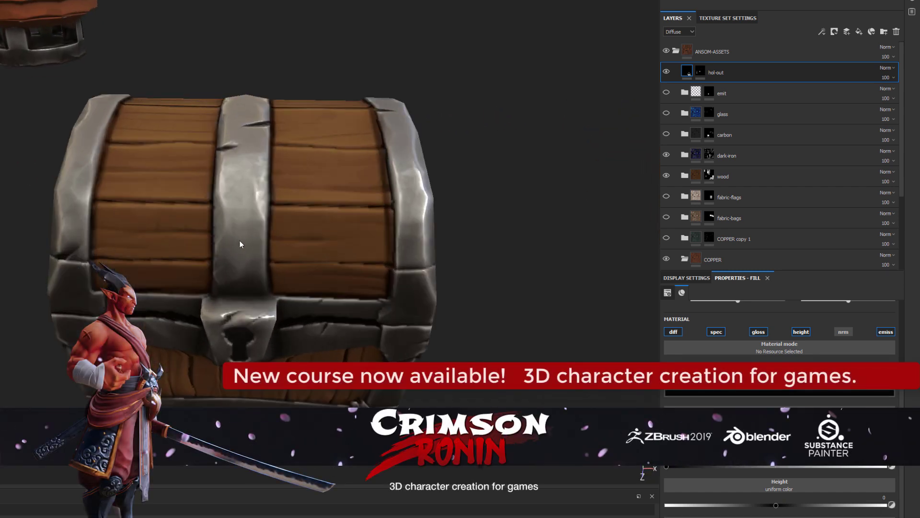
alt+drag(241, 244, 249, 261)
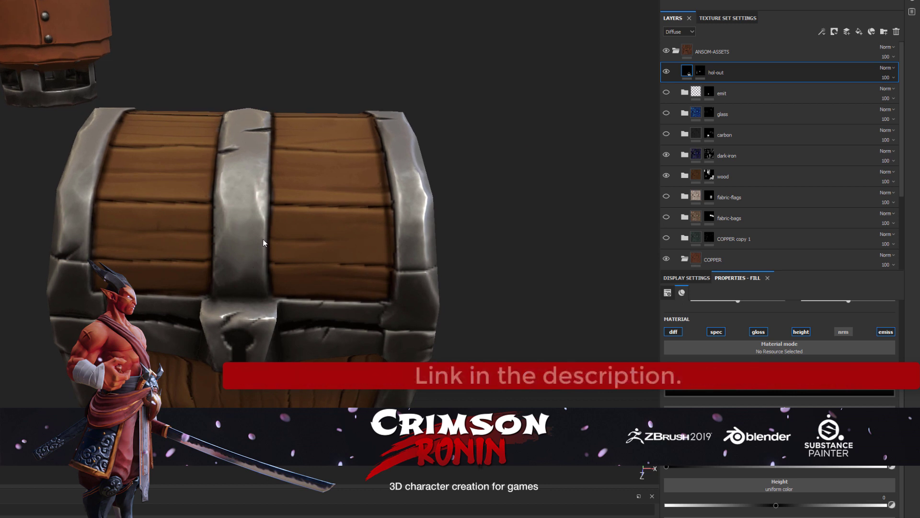
scroll(266, 283, down, 5)
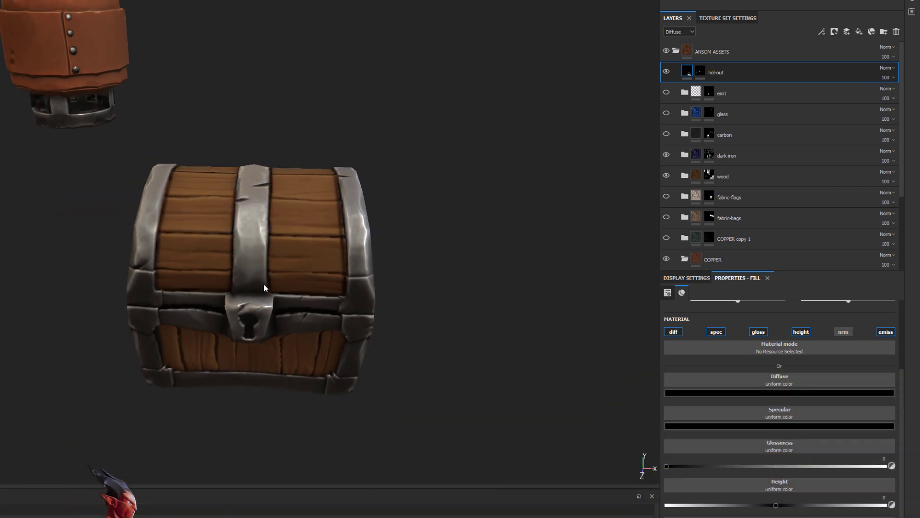
alt+drag(267, 293, 375, 316)
scroll(372, 312, down, 5)
scroll(371, 308, up, 5)
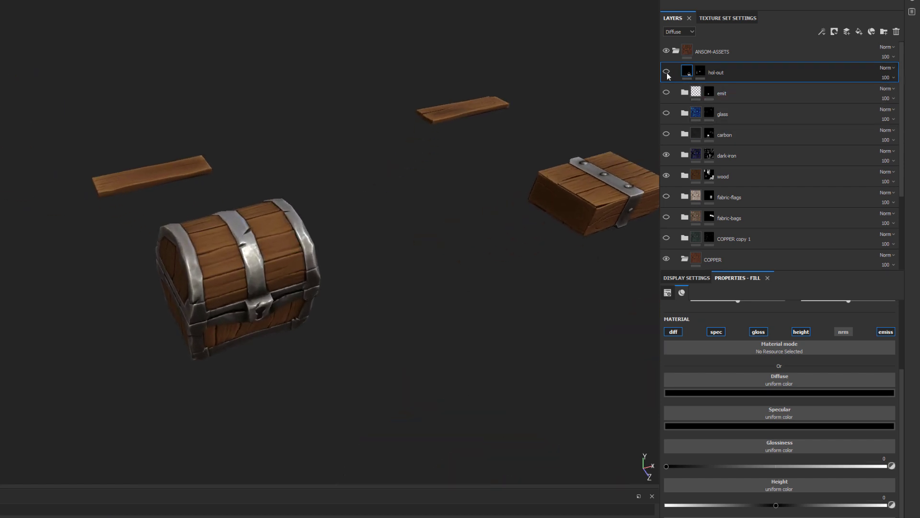
Compare the chest and the surrounding camp assets with and without the hol-out layer, close up and from afar.
alt+drag(473, 257, 254, 280)
alt+drag(197, 241, 473, 268)
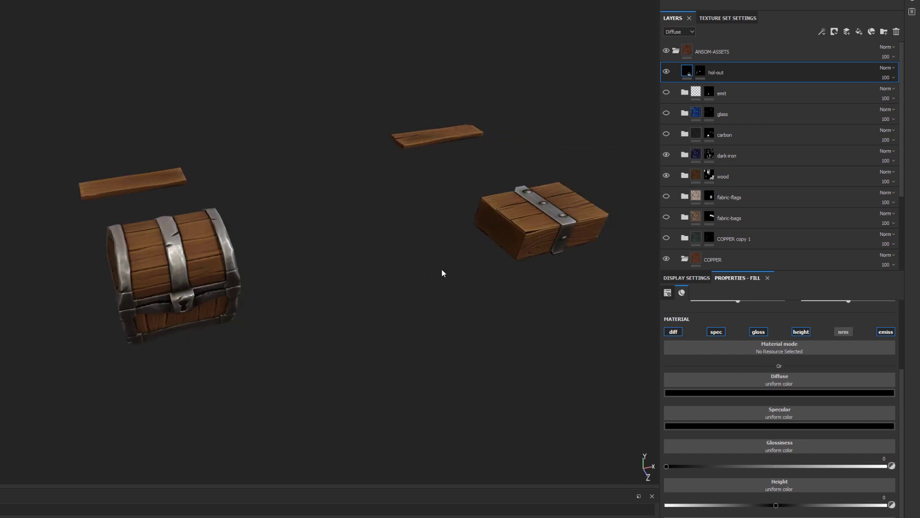
alt+drag(555, 211, 473, 257)
alt+middle_drag(473, 257, 523, 216)
click(667, 71)
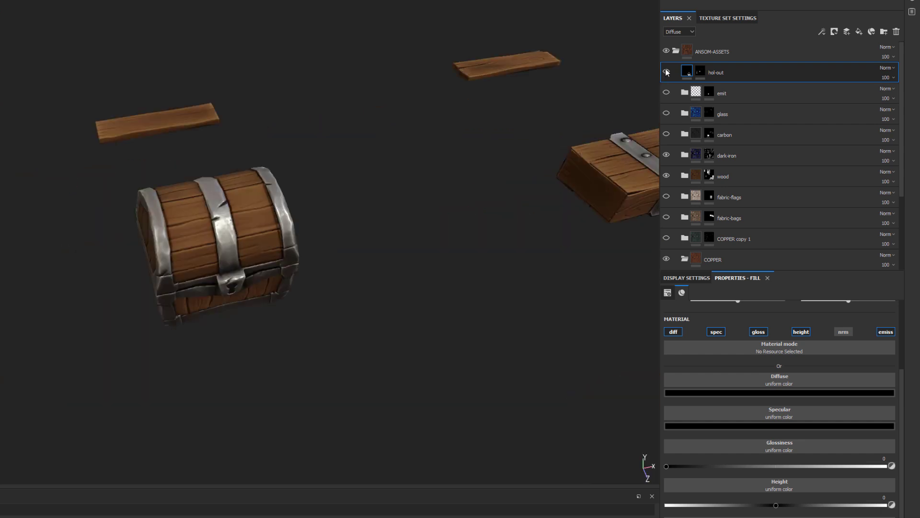
alt+right_drag(455, 238, 370, 294)
alt+middle_drag(443, 245, 498, 262)
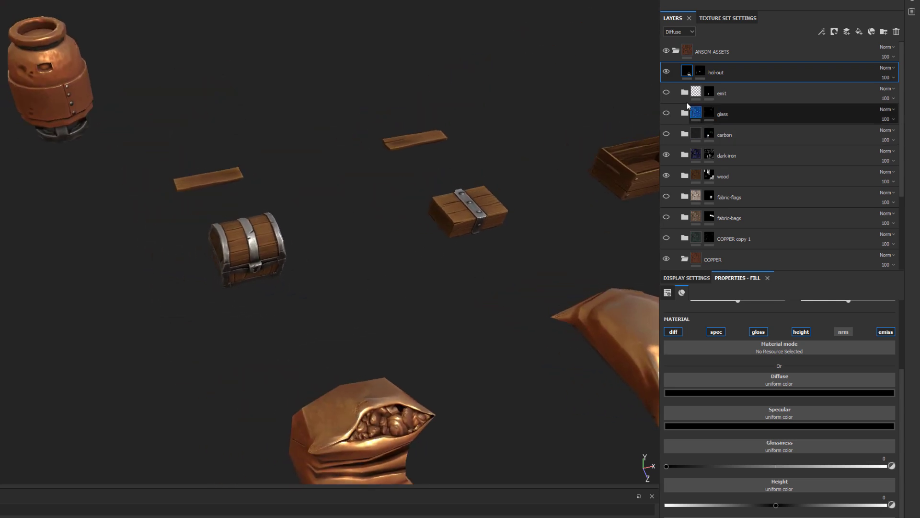
click(666, 72)
alt+right_drag(353, 247, 458, 253)
alt+middle_drag(459, 253, 339, 233)
alt+drag(339, 233, 337, 224)
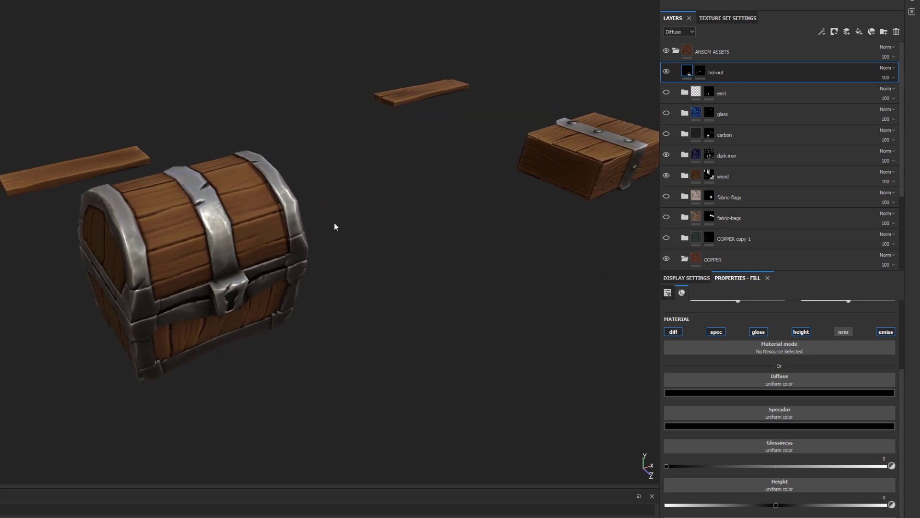